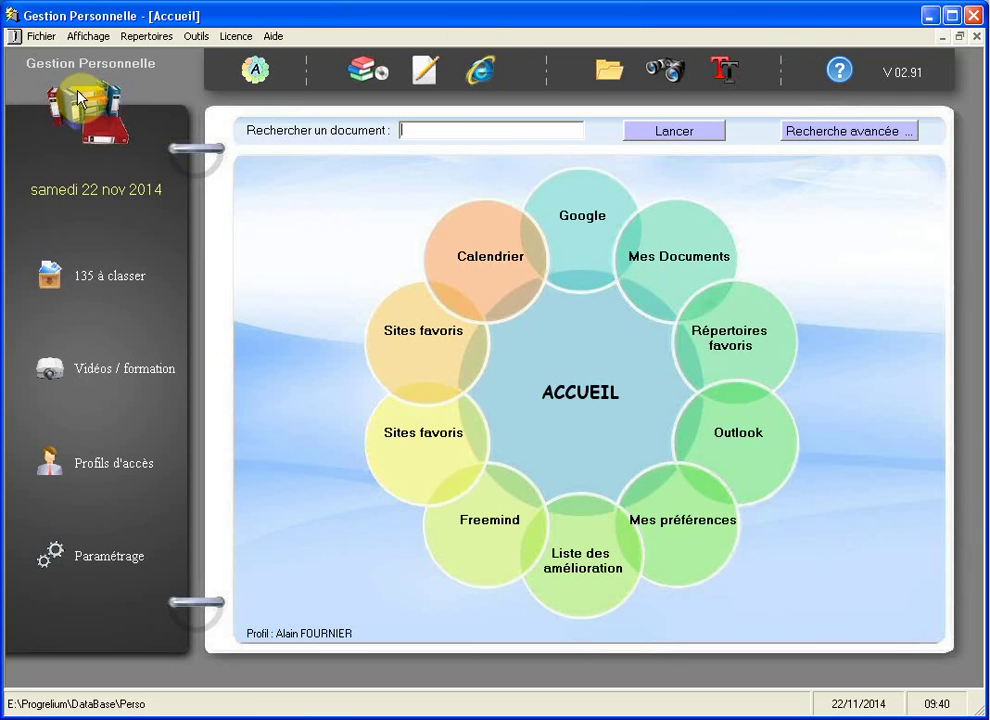
Step: Open the Télécommande window, show the documents of the Carton category A découvrir, and close the window
{"action": "left_click", "coordinate": [86, 119]}
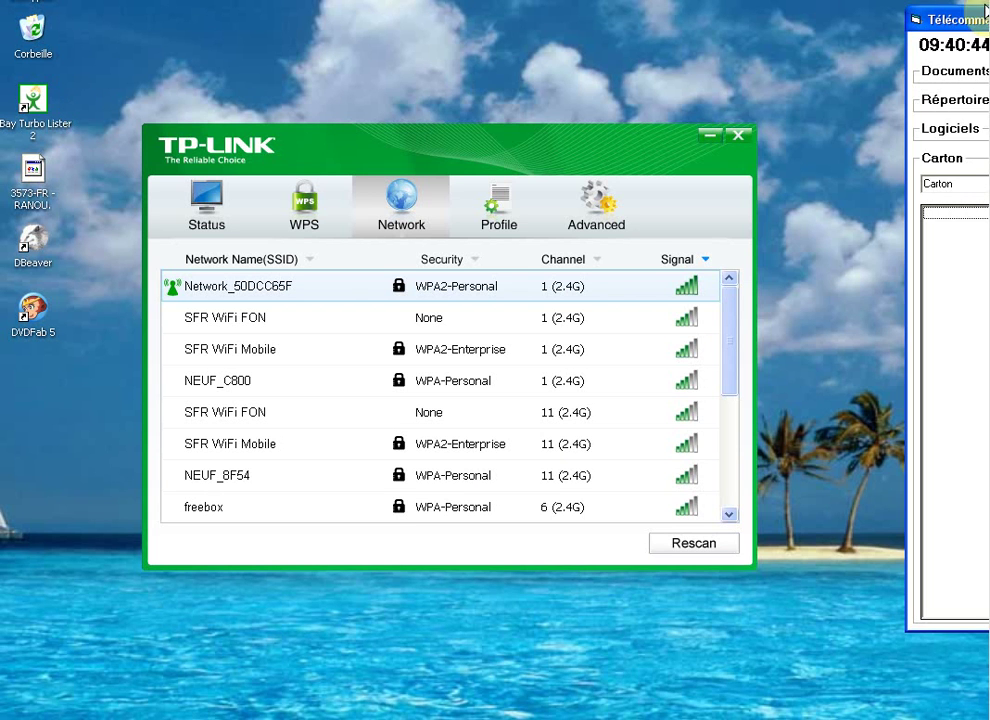
{"action": "left_click_drag", "start_coordinate": [836, 56], "coordinate": [506, 44]}
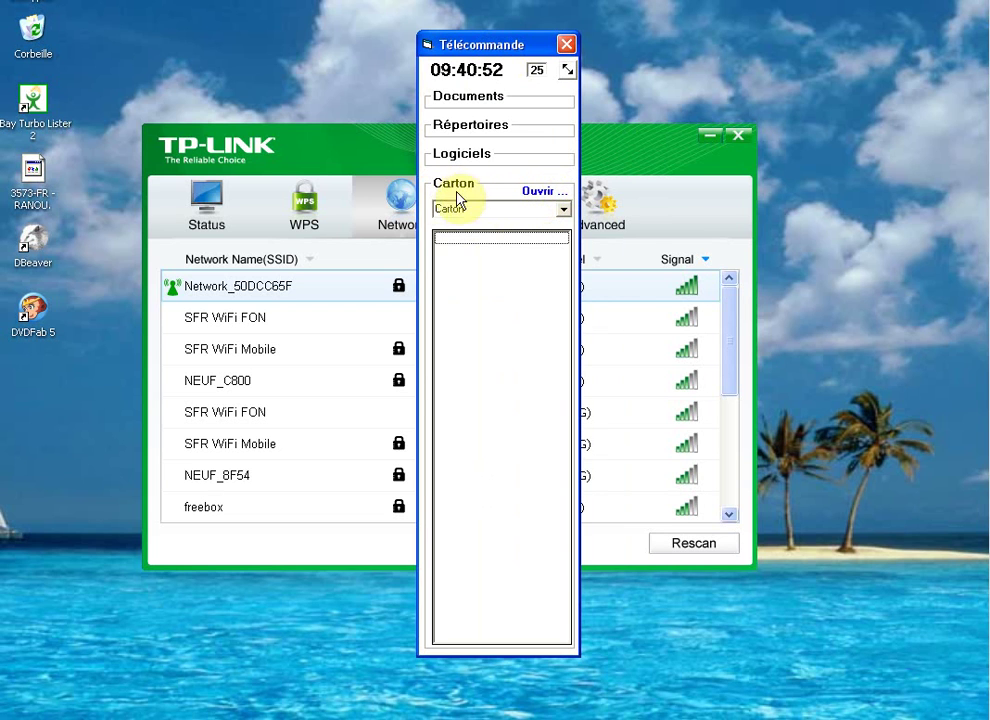
{"action": "left_click", "coordinate": [564, 213]}
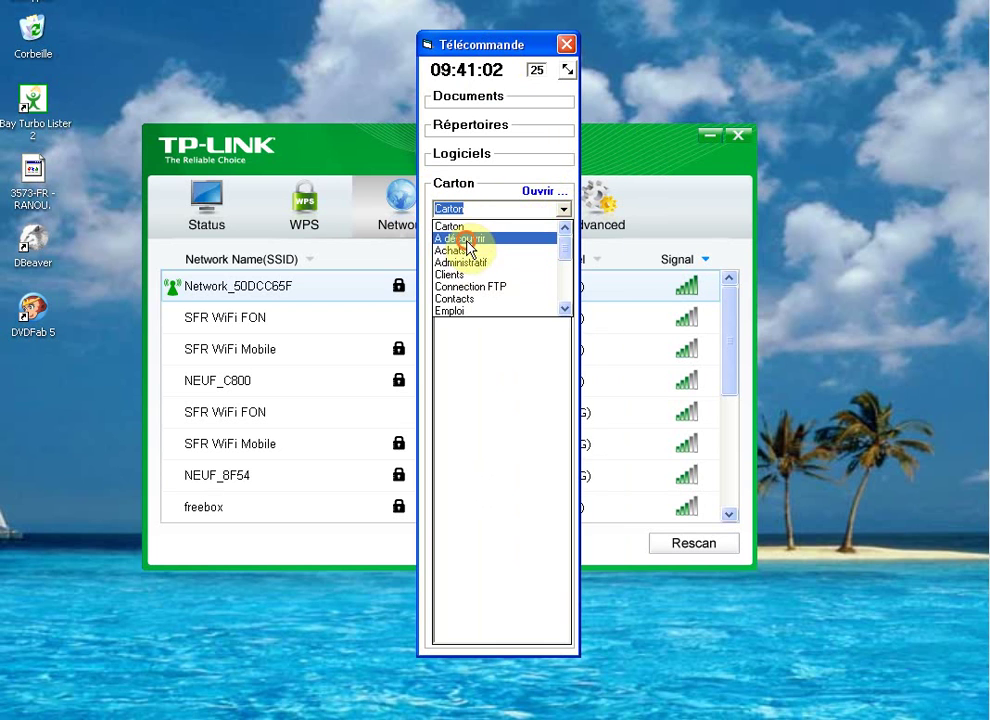
{"action": "left_click", "coordinate": [467, 240]}
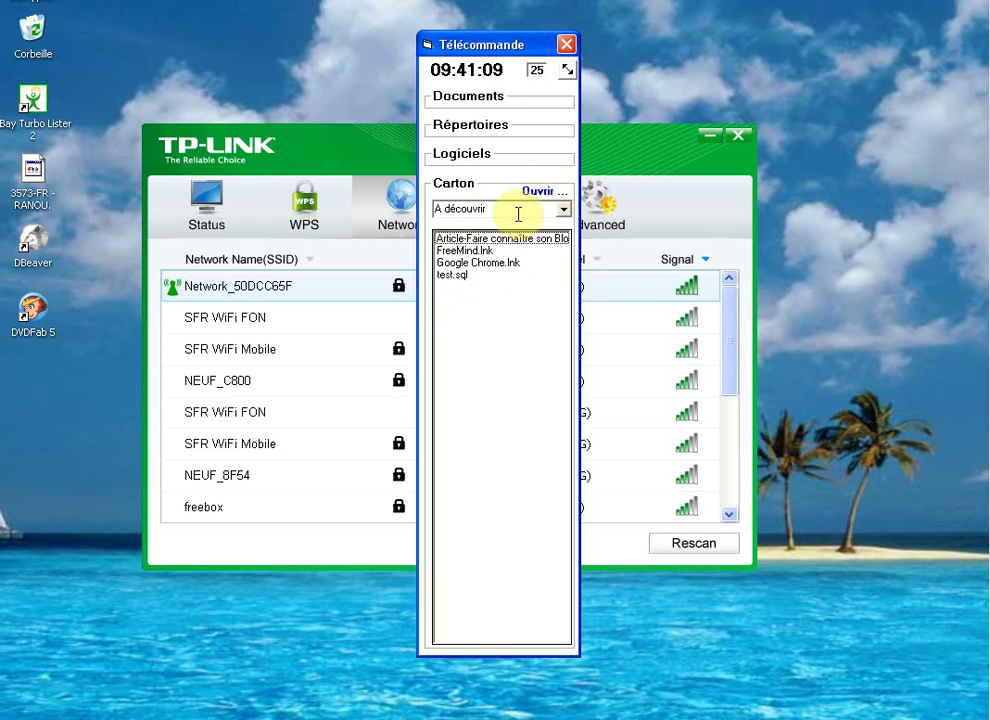
{"action": "left_click", "coordinate": [566, 44]}
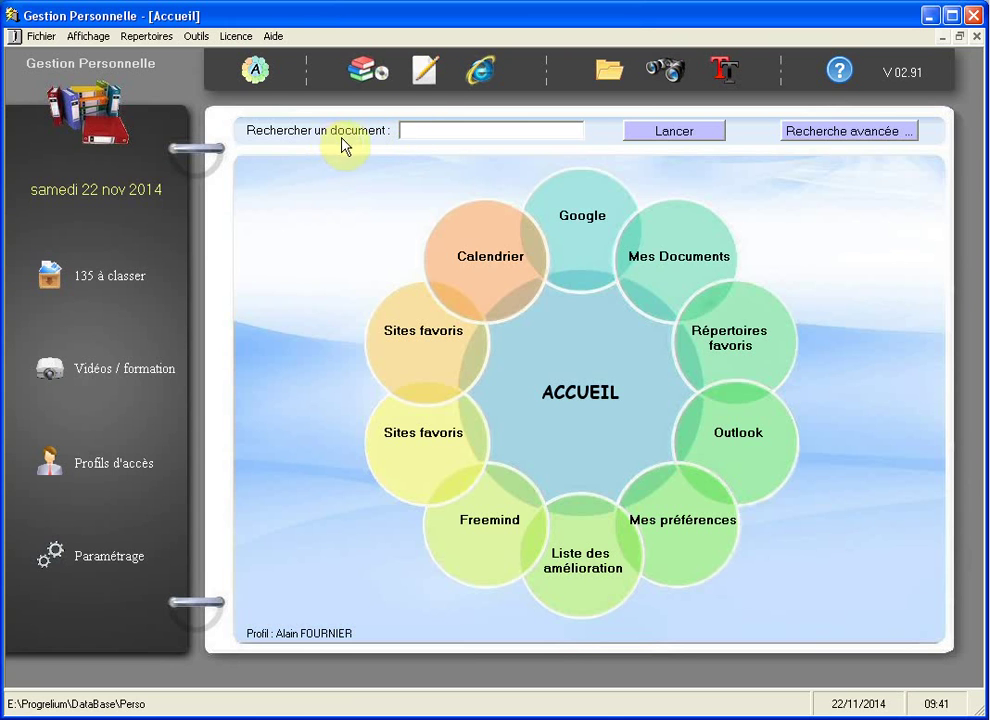
Step: Consult the Carton folder tree from the documentation section, returning to the Accueil page when finished
{"action": "left_click", "coordinate": [358, 74]}
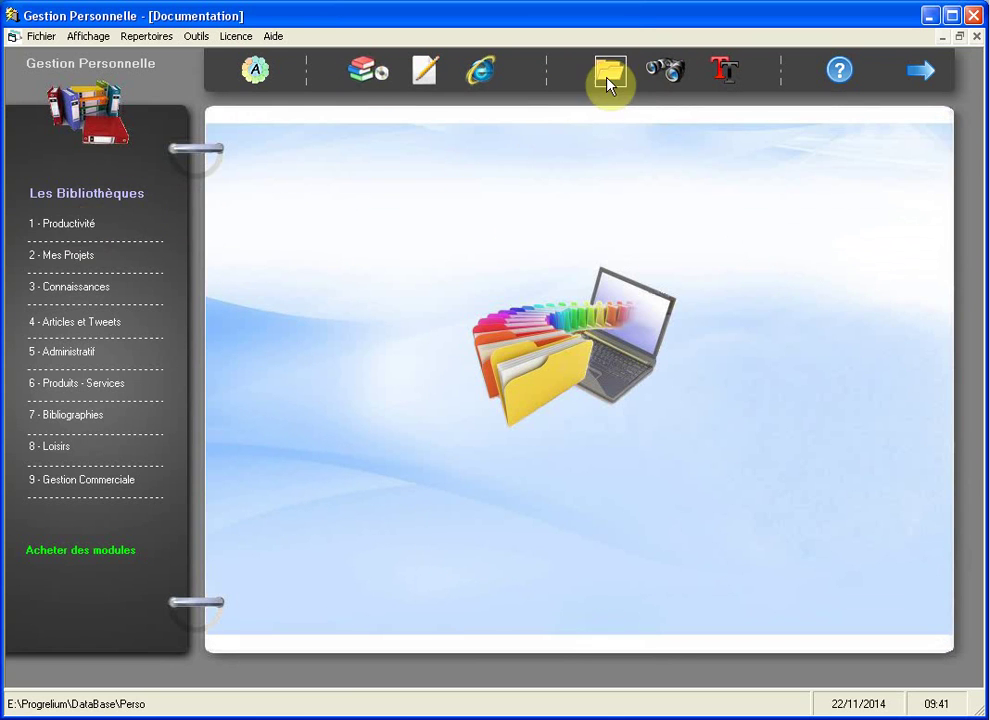
{"action": "left_click", "coordinate": [608, 75]}
{"action": "left_click", "coordinate": [895, 212]}
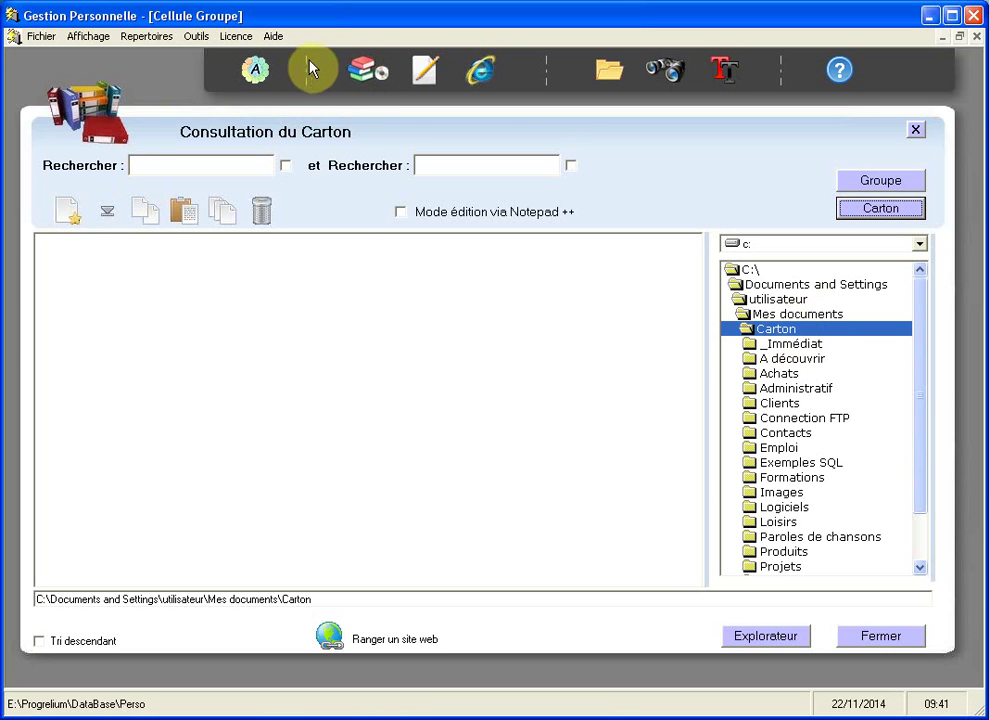
{"action": "left_click", "coordinate": [258, 72]}
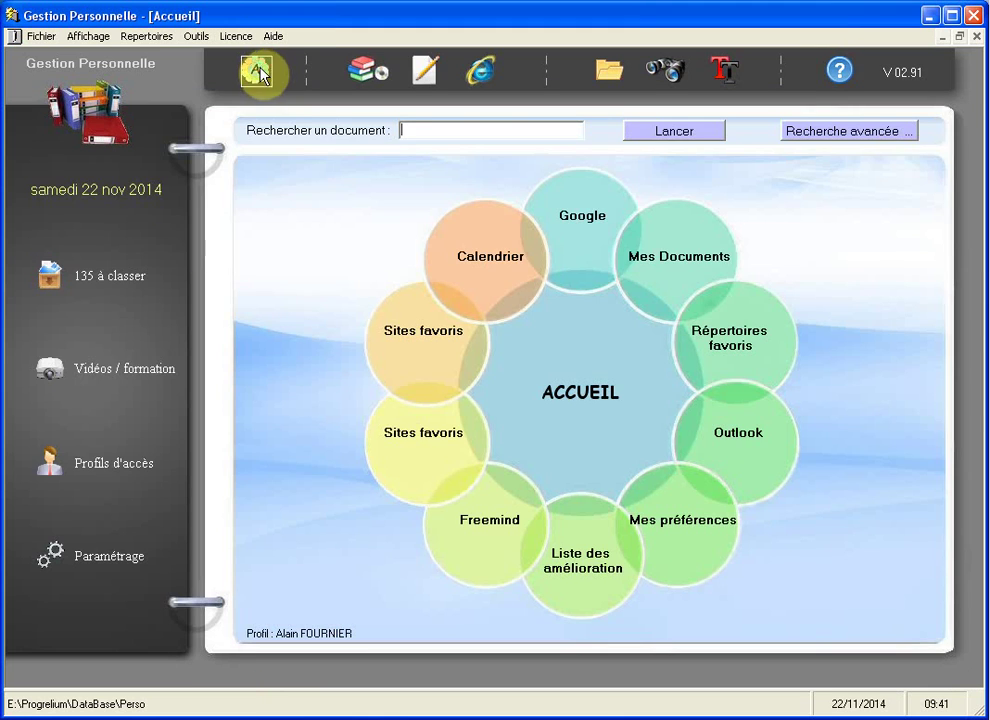
Step: Open the current access profile for modification and inspect the full path set for its Carton
{"action": "left_click", "coordinate": [128, 465]}
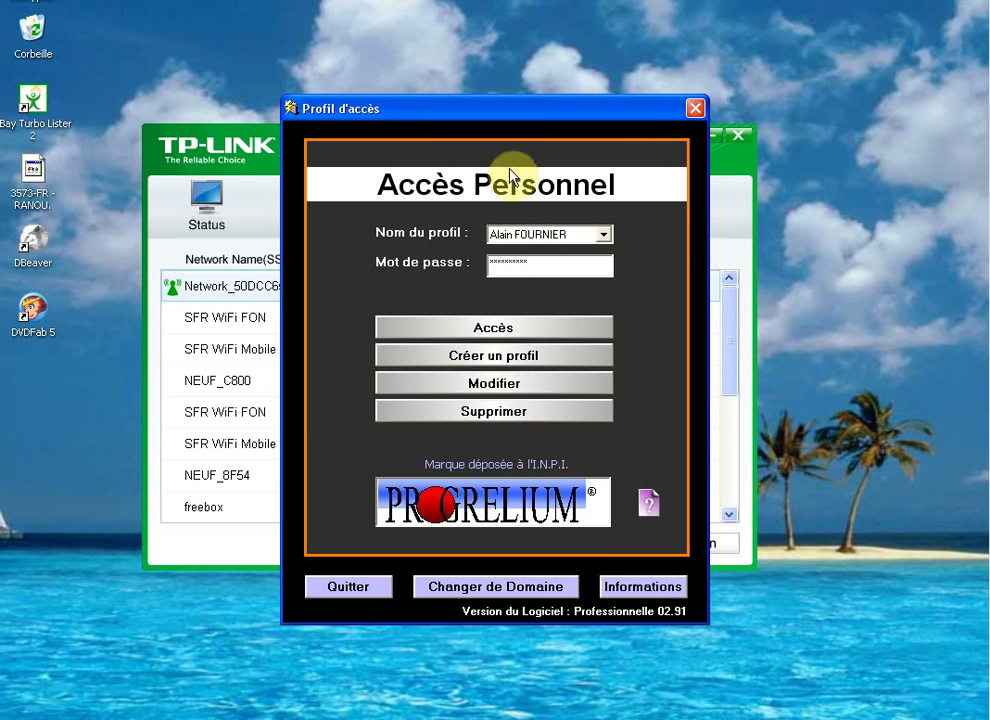
{"action": "left_click", "coordinate": [530, 390]}
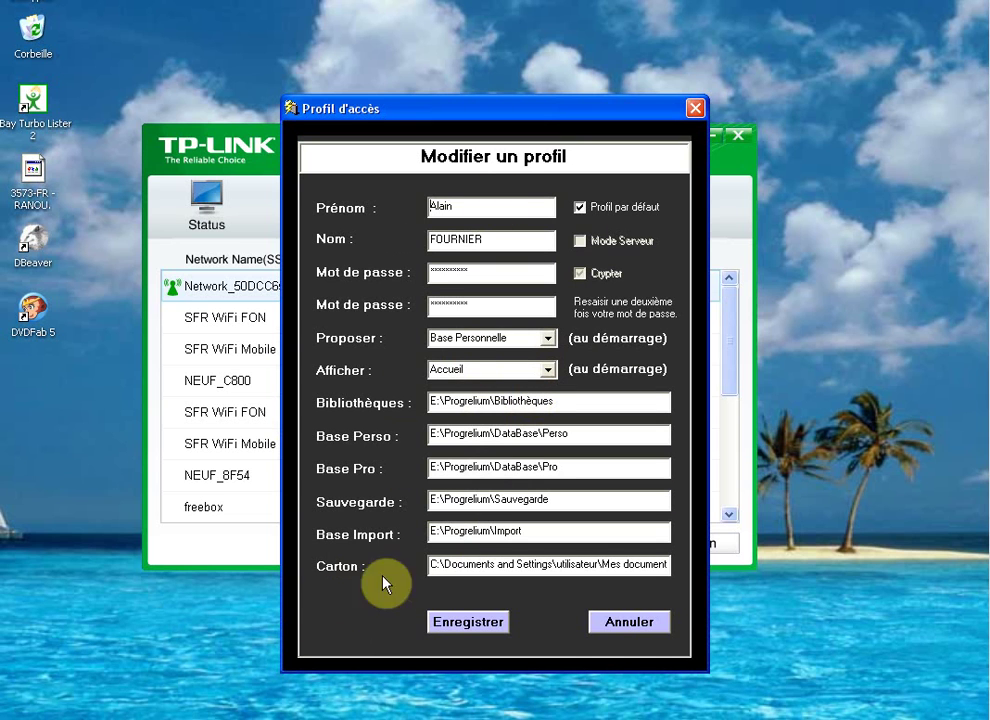
{"action": "left_click_drag", "start_coordinate": [432, 565], "coordinate": [708, 565]}
{"action": "left_click", "coordinate": [515, 569]}
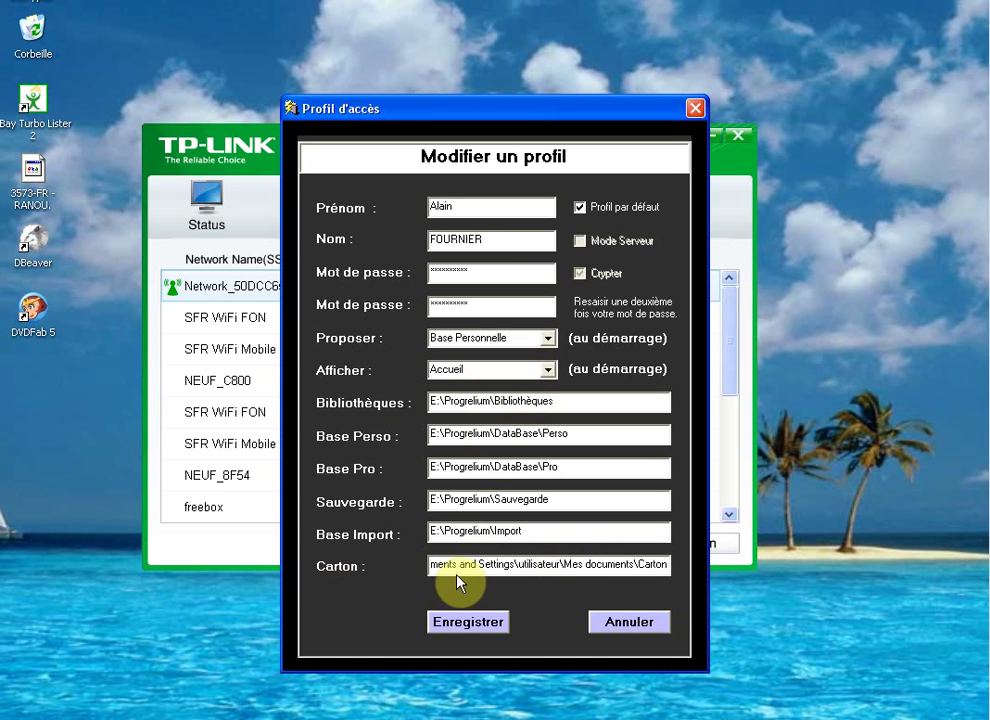
{"action": "double_click", "coordinate": [455, 566]}
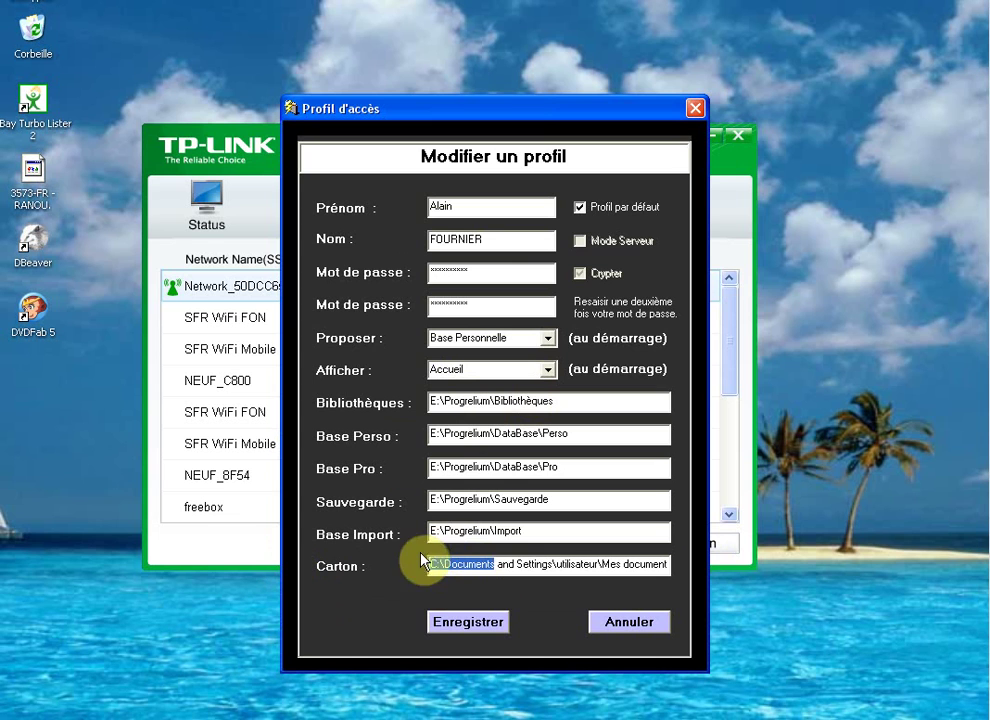
Step: Browse Poste de travail and Disque local (C:) in the folder chooser for the Carton path, cancelling the choice and the profile edit
{"action": "double_click", "coordinate": [483, 564]}
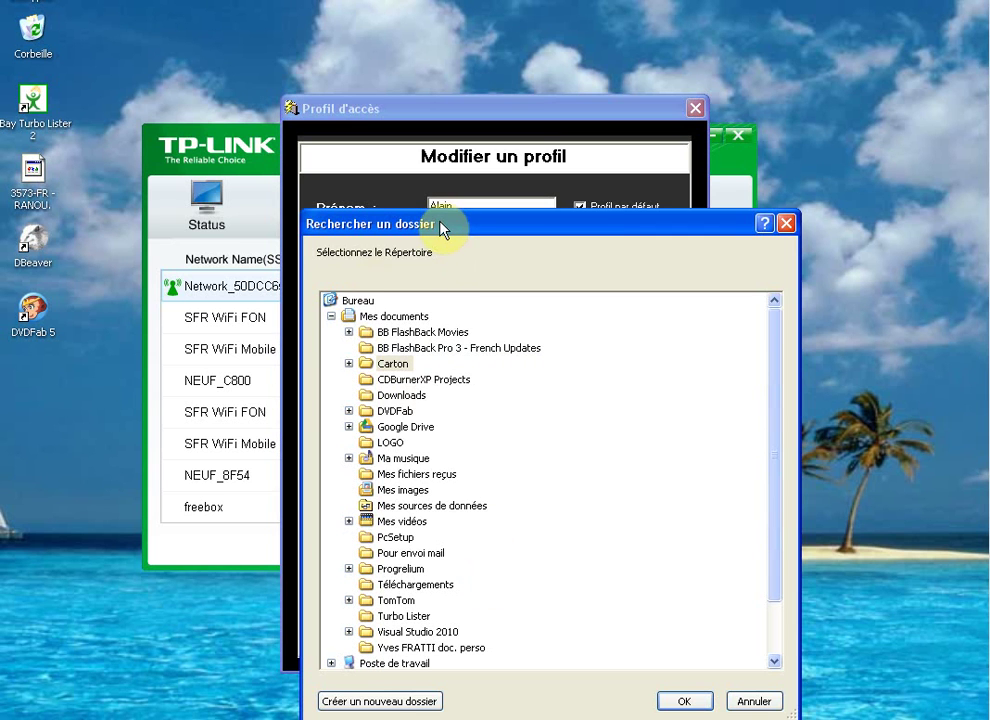
{"action": "left_click_drag", "start_coordinate": [443, 230], "coordinate": [419, 141]}
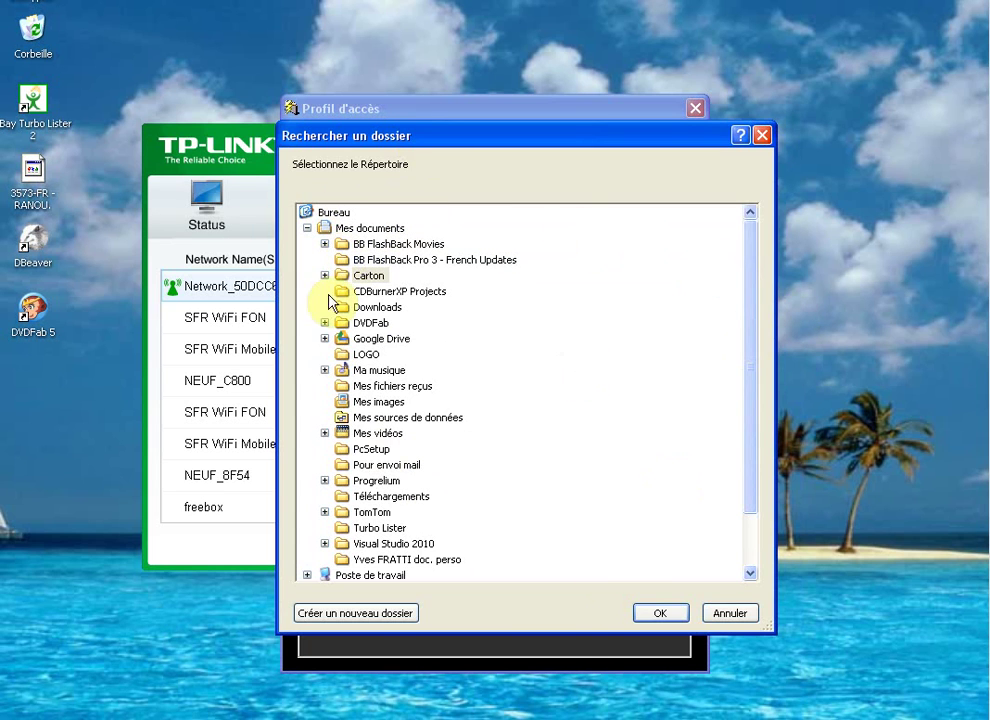
{"action": "left_click", "coordinate": [307, 229]}
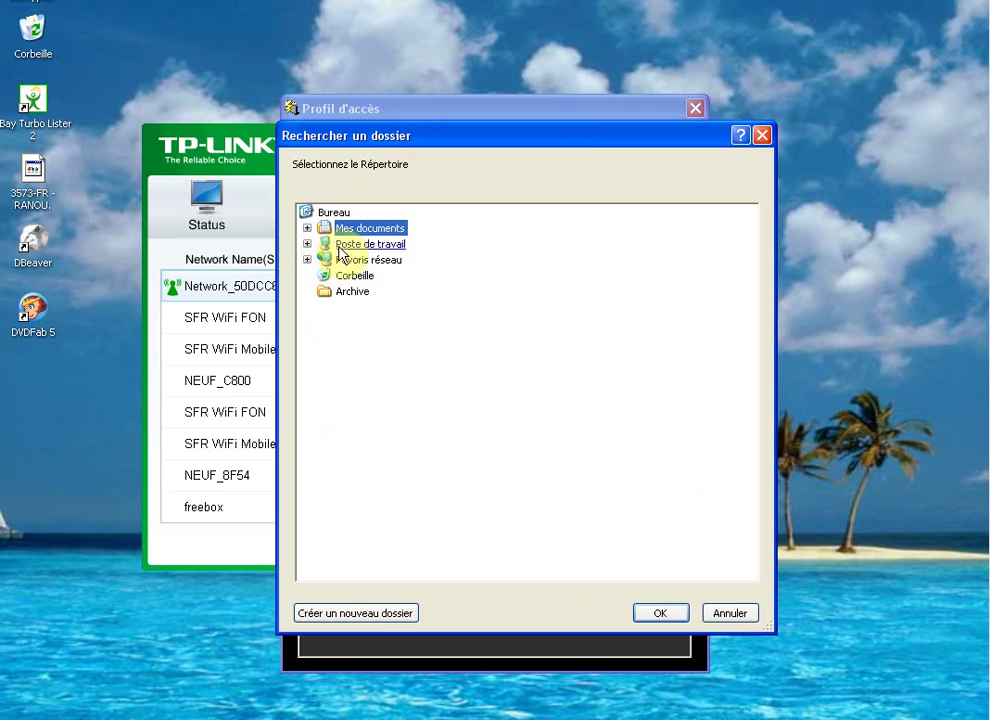
{"action": "left_click", "coordinate": [307, 245]}
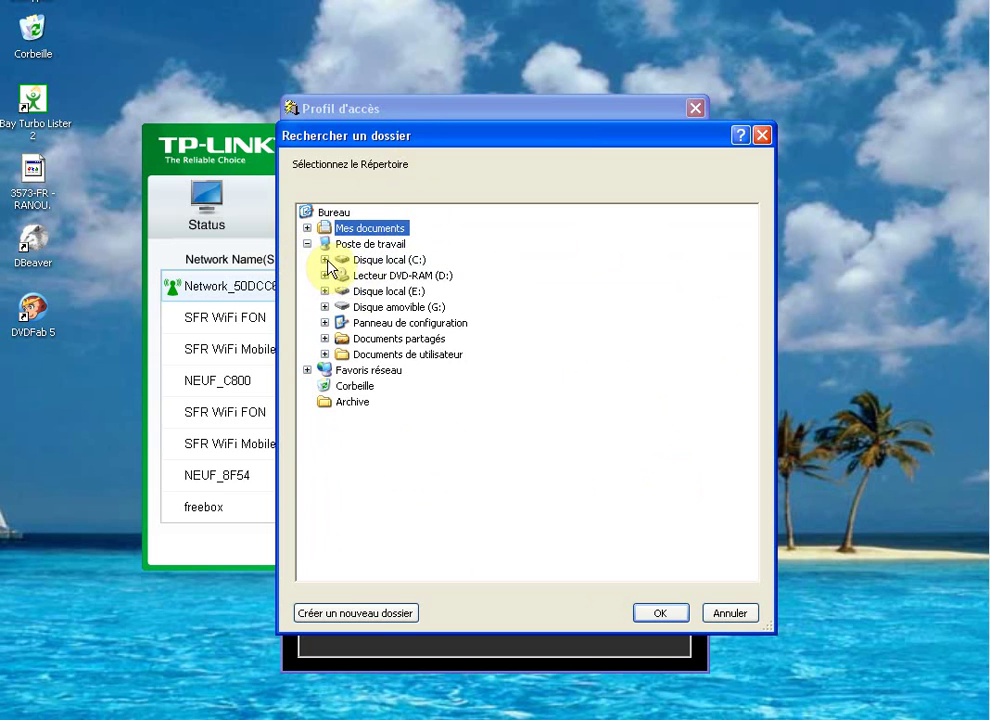
{"action": "left_click", "coordinate": [325, 260]}
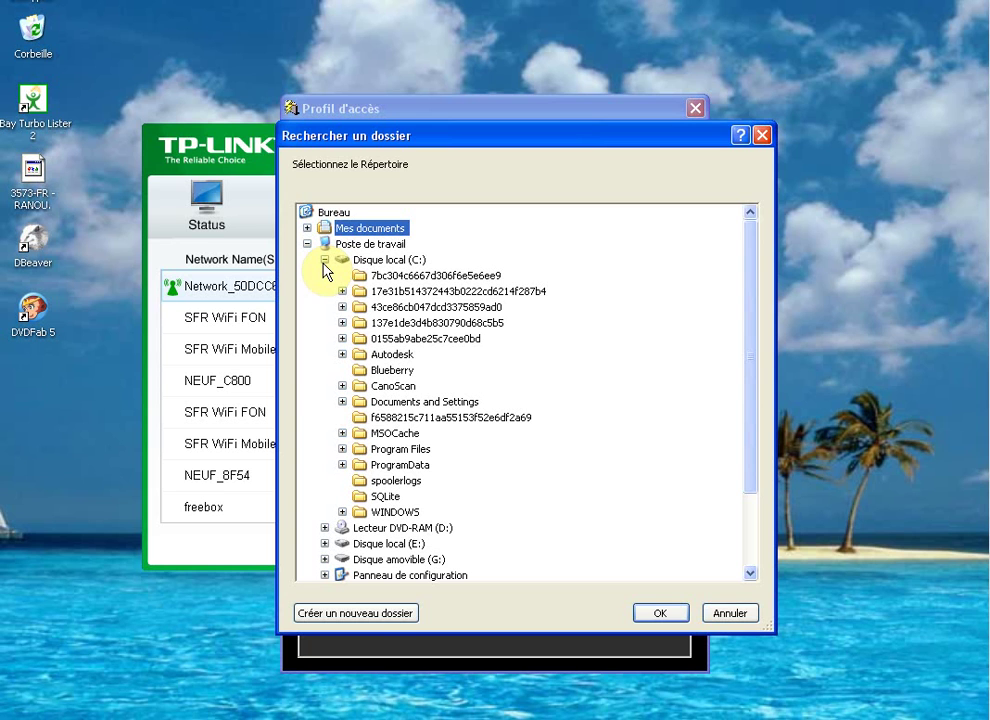
{"action": "left_click", "coordinate": [738, 617]}
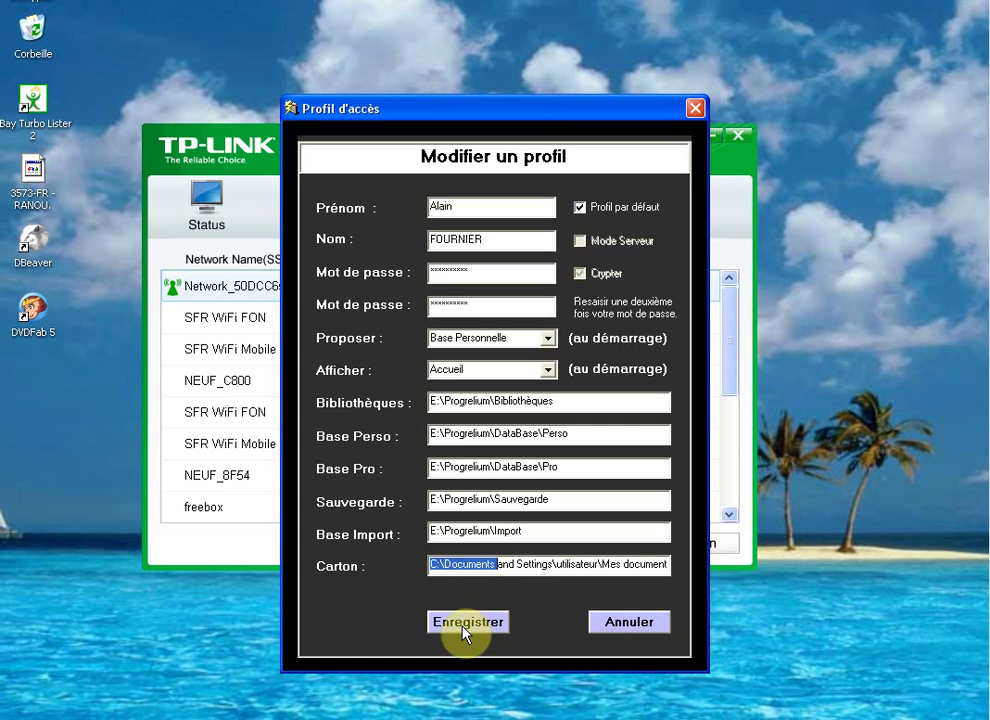
{"action": "left_click", "coordinate": [622, 624]}
Step: Log back in with the existing profile and open the Capgemini entry under Dossiers en cours in the 9 - Gestion Commerciale library
{"action": "left_click", "coordinate": [511, 262]}
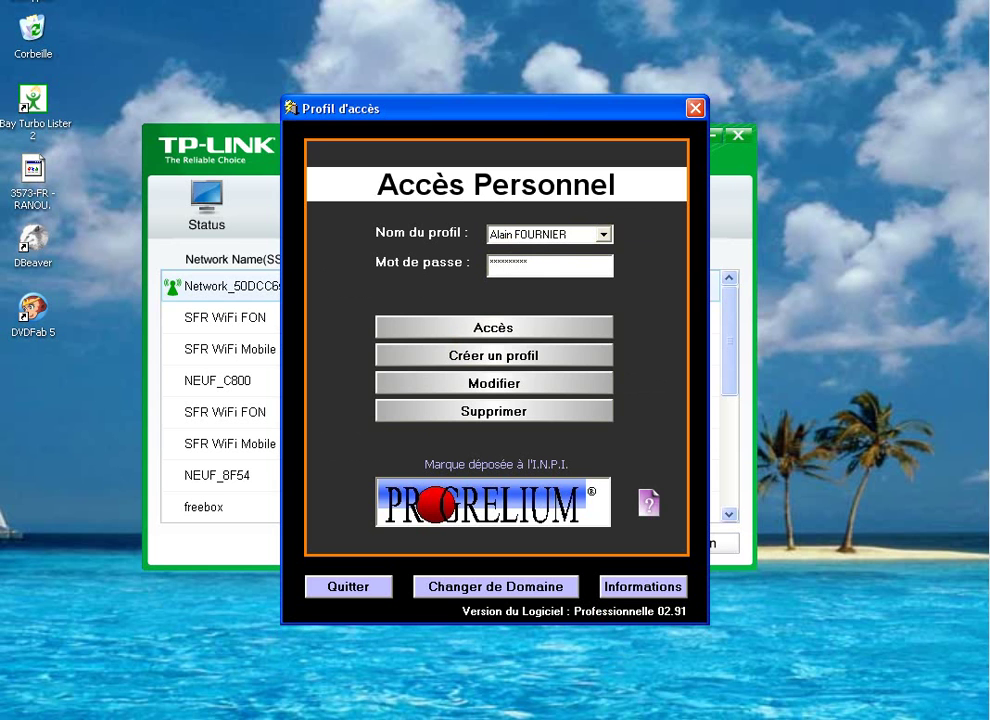
{"action": "key", "text": "Return"}
{"action": "left_click", "coordinate": [340, 69]}
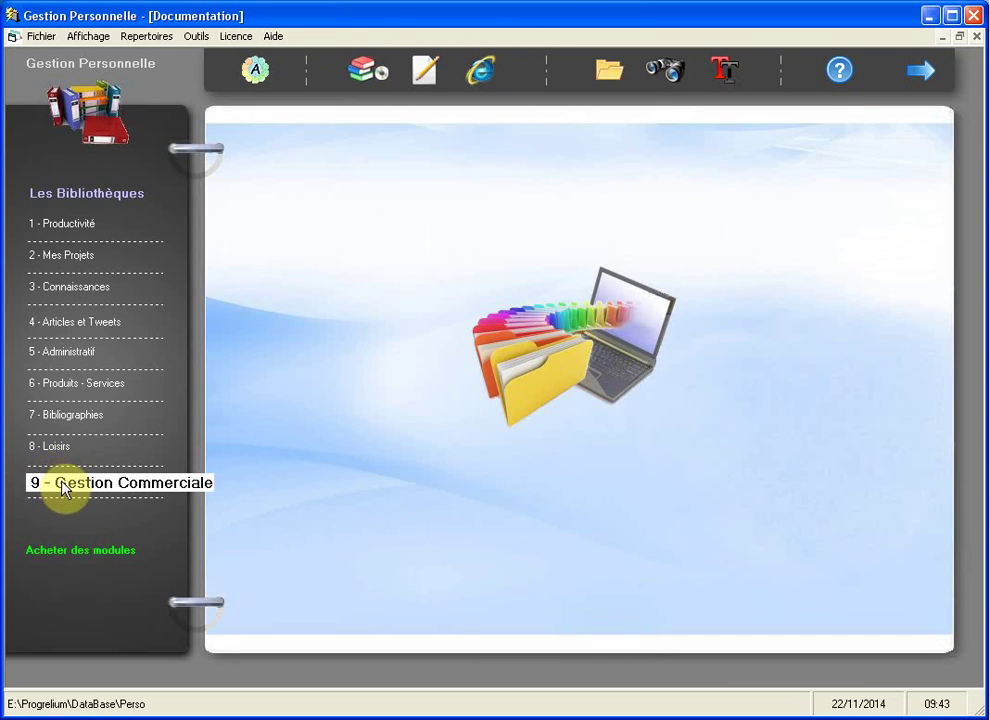
{"action": "left_click", "coordinate": [62, 484]}
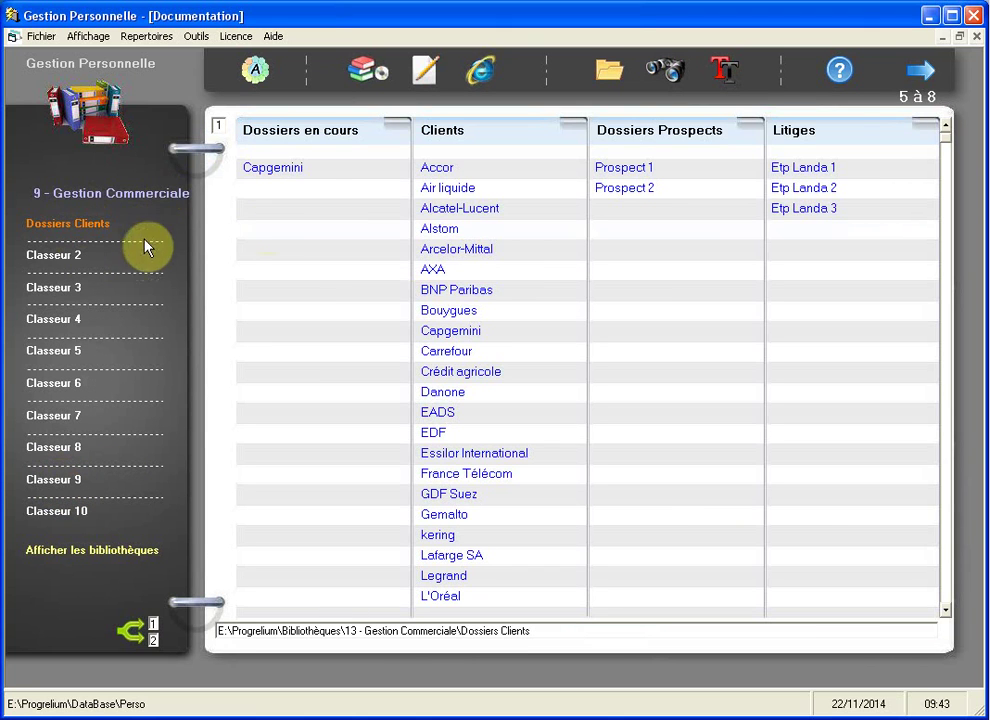
{"action": "left_click", "coordinate": [275, 175]}
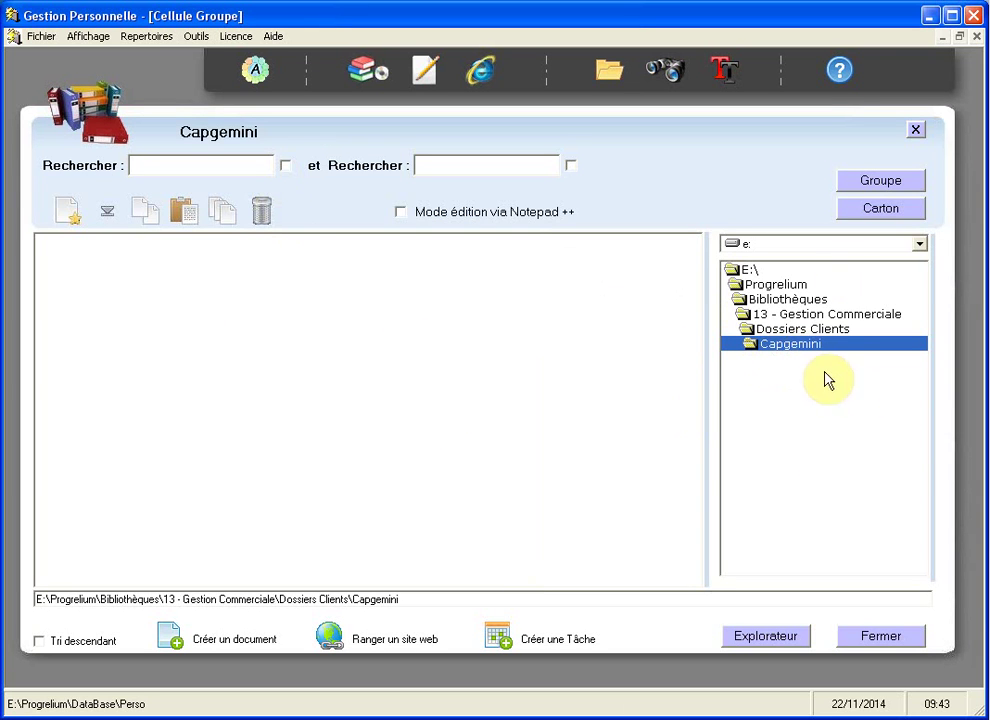
Step: Show the Carton directories in place of the Capgemini group folder and open the Isère subfolder of Clients
{"action": "left_click", "coordinate": [886, 214]}
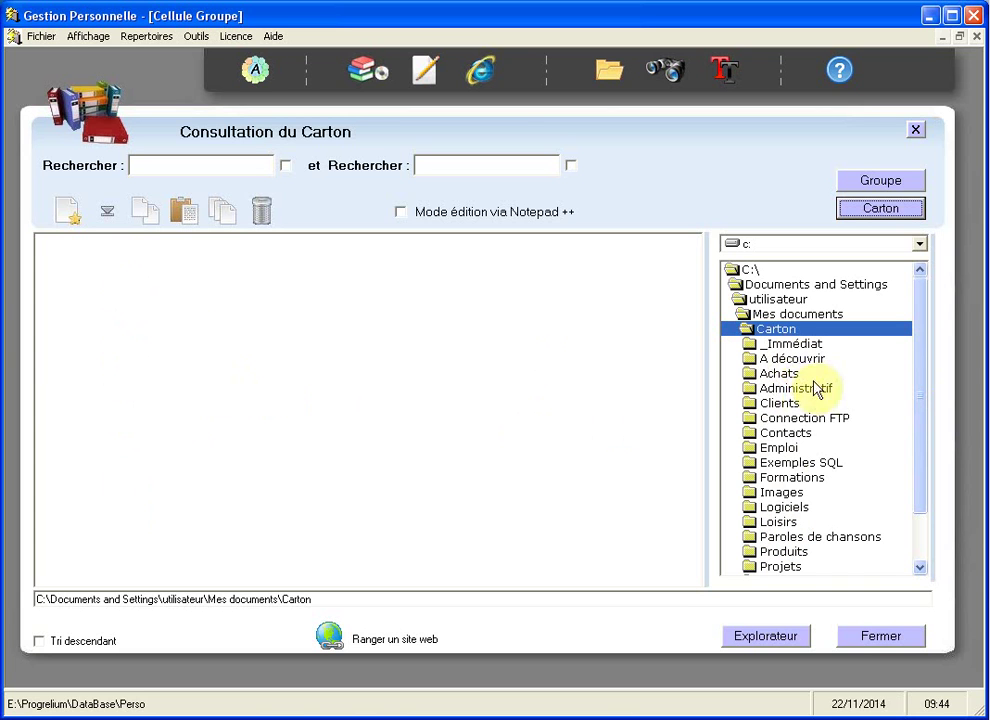
{"action": "left_click", "coordinate": [881, 182]}
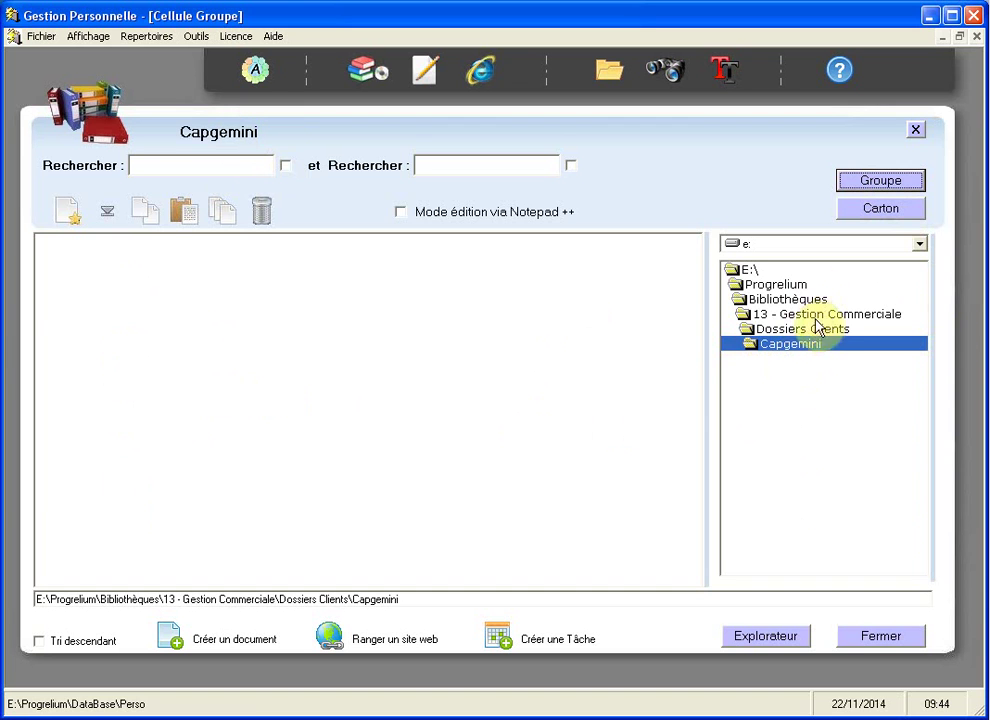
{"action": "left_click", "coordinate": [890, 210]}
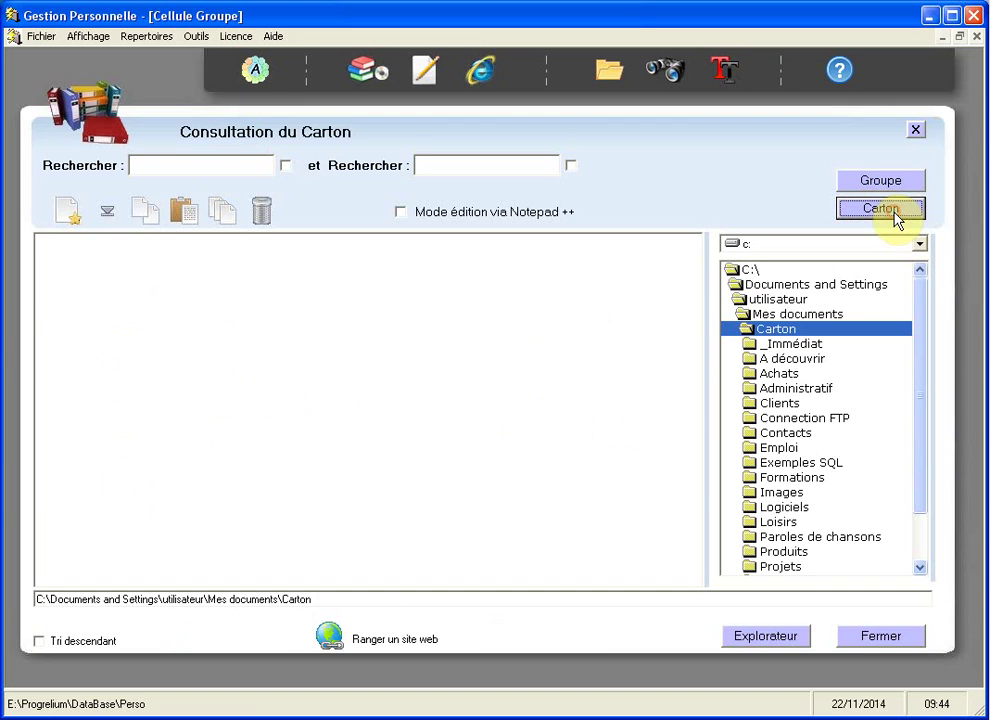
{"action": "left_click", "coordinate": [773, 405]}
{"action": "left_click", "coordinate": [778, 373]}
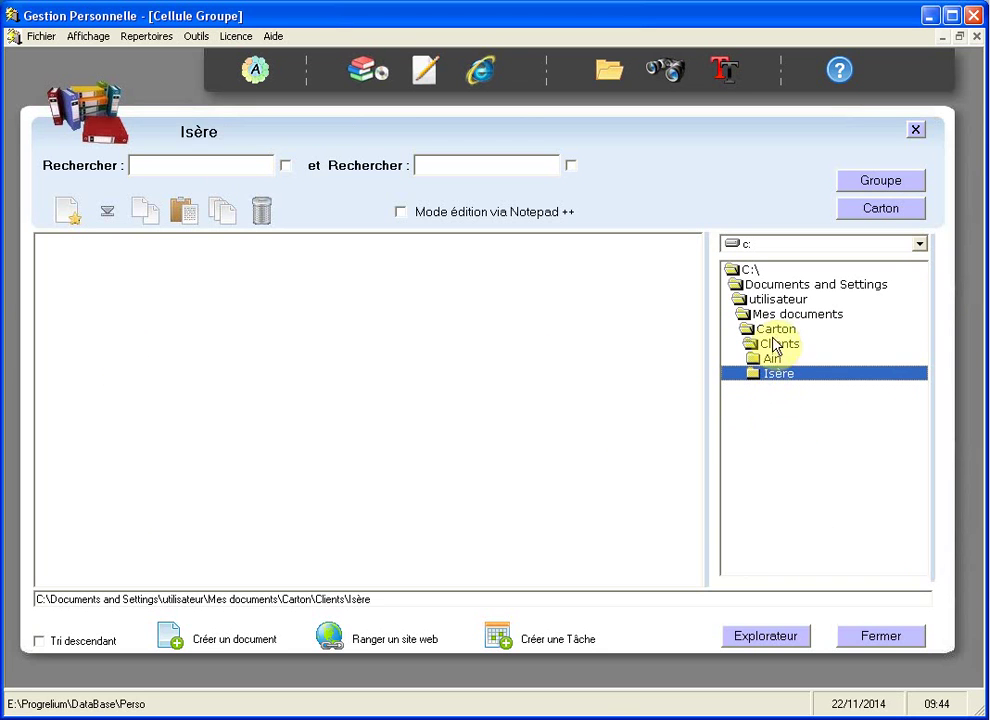
Step: Create a new folder named Capgemini inside the Carton's Clients folder
{"action": "left_click", "coordinate": [775, 345]}
{"action": "right_click", "coordinate": [770, 347]}
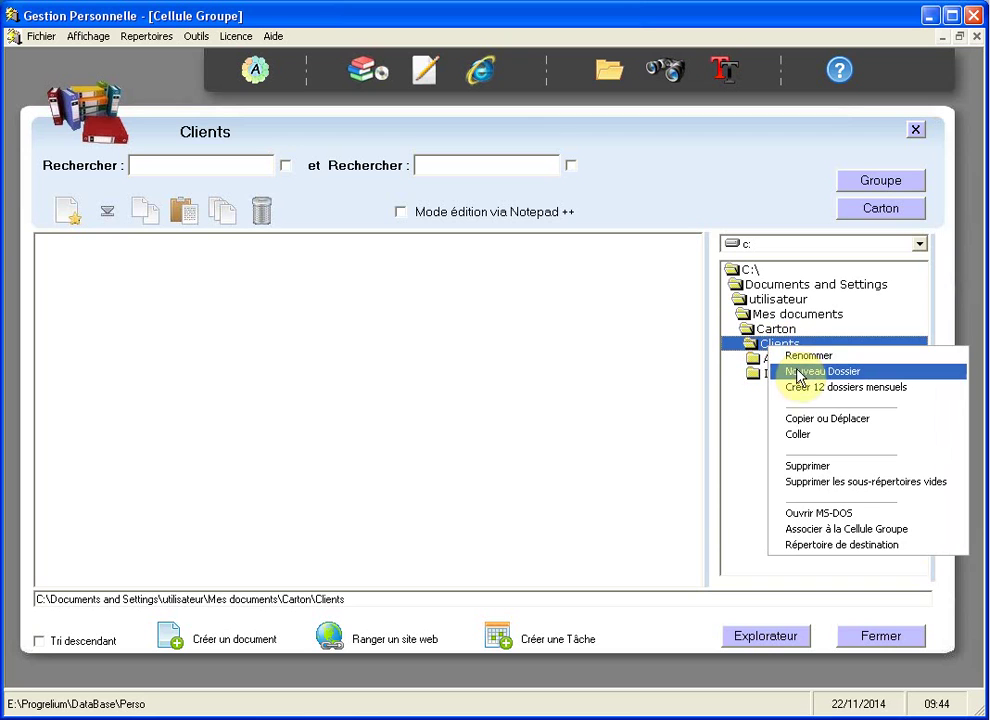
{"action": "left_click", "coordinate": [805, 371]}
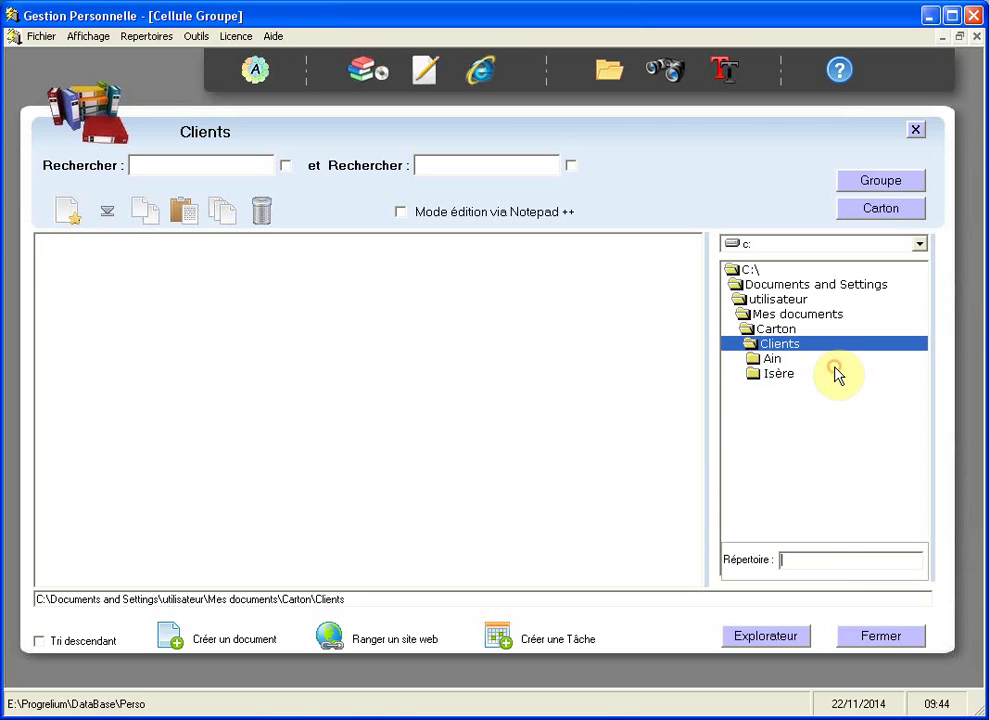
{"action": "left_click", "coordinate": [787, 562]}
{"action": "type", "text": "c"}
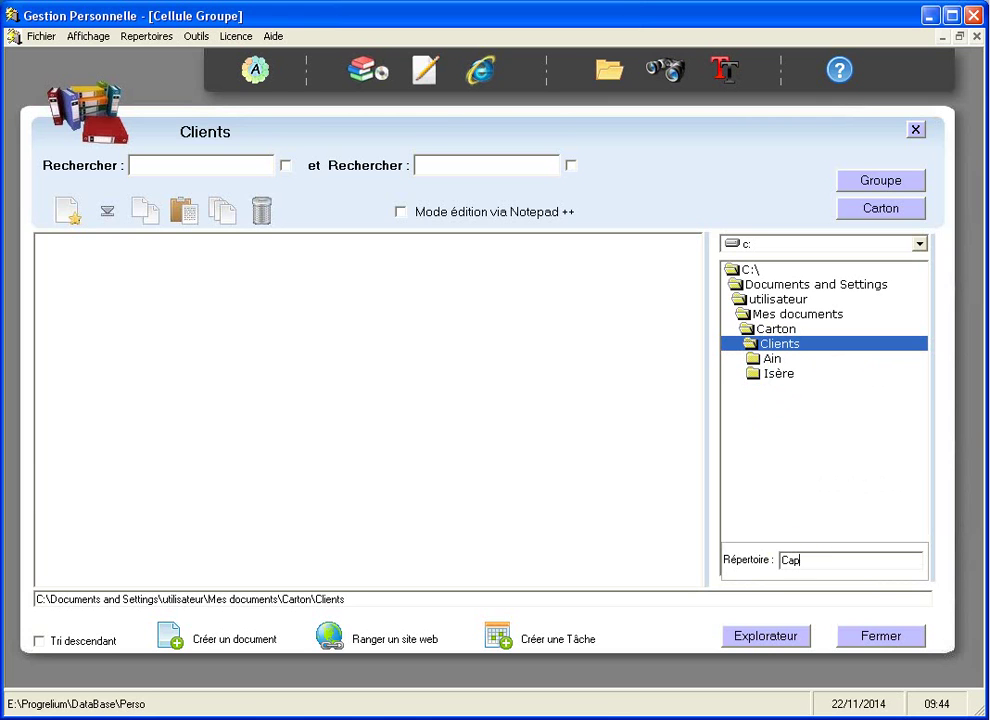
{"action": "type", "text": "ini"}
{"action": "key", "text": "Return"}
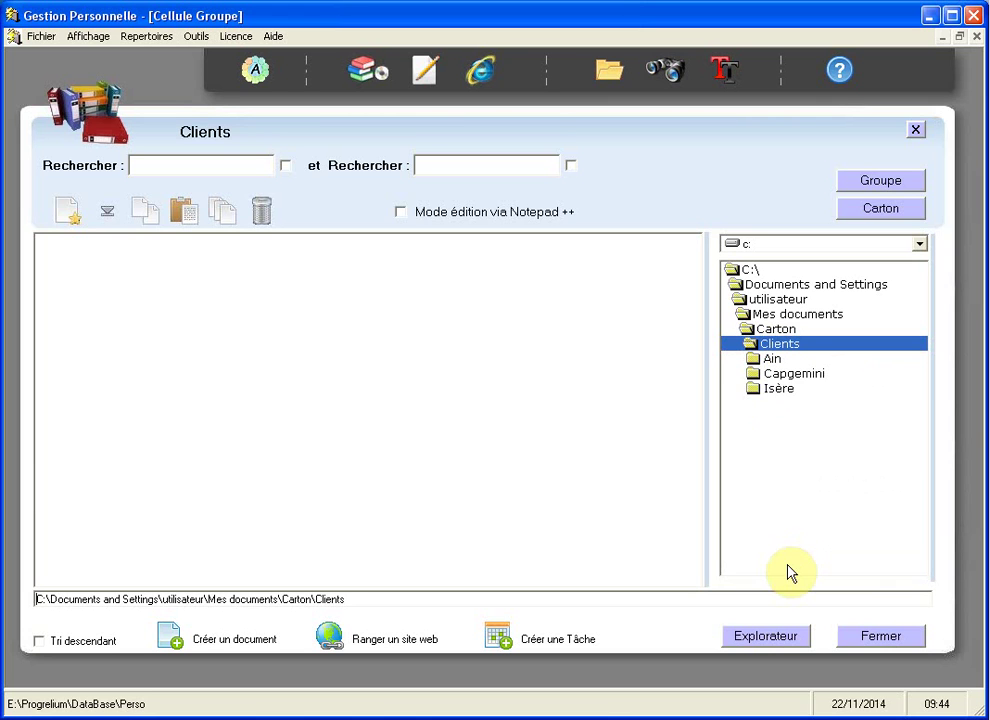
Step: Associate the Capgemini folder under the Carton's Clients folder with the group cell
{"action": "left_click", "coordinate": [788, 376]}
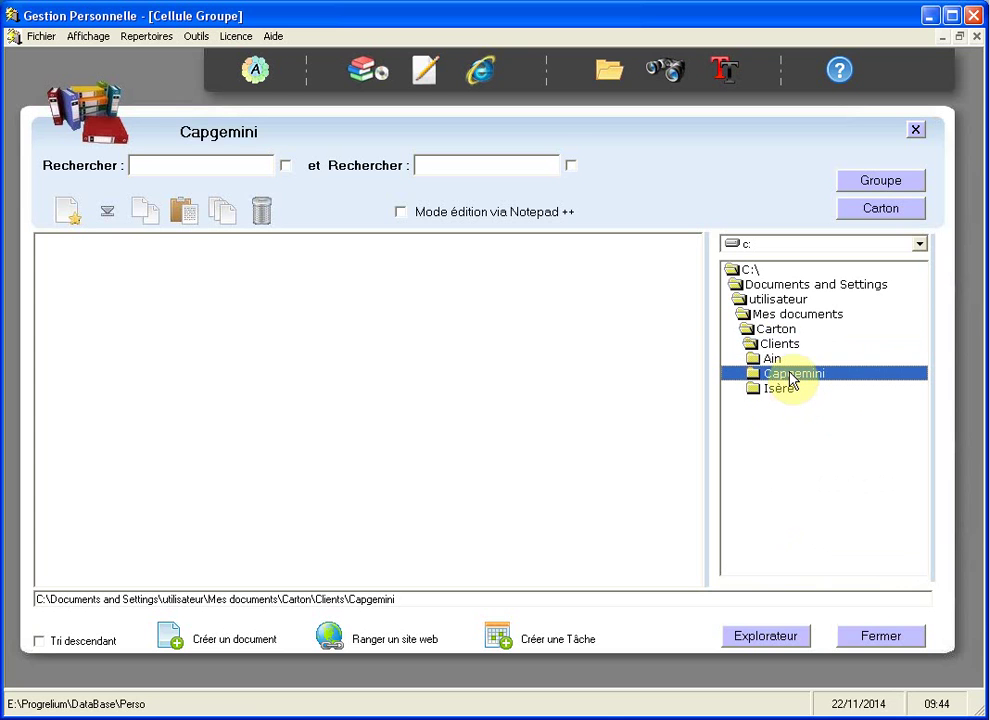
{"action": "right_click", "coordinate": [791, 378]}
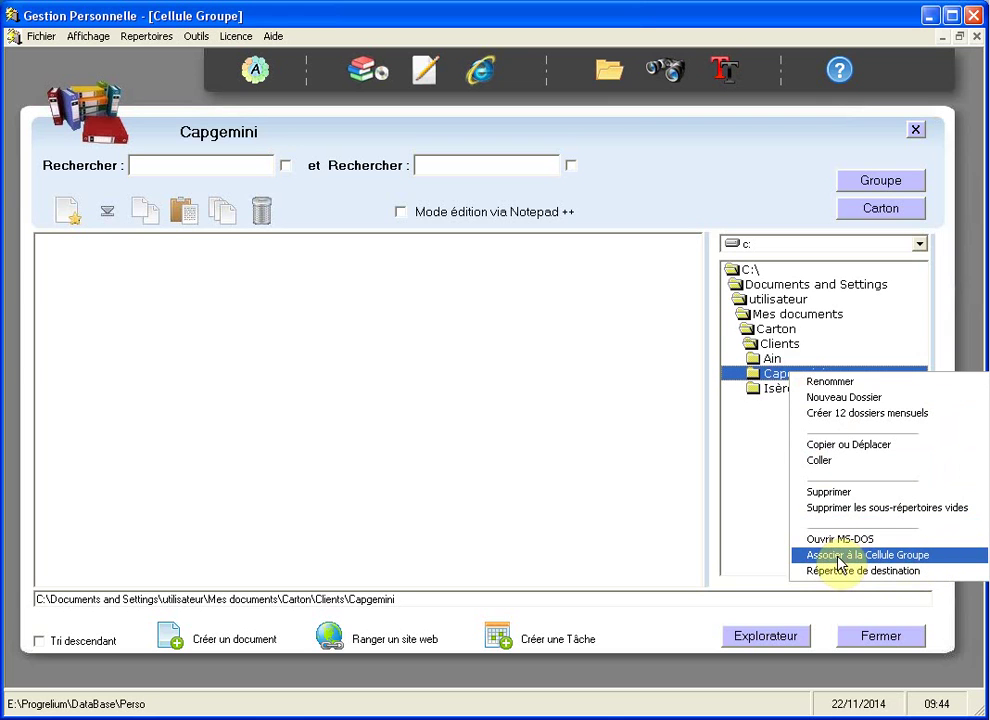
{"action": "left_click", "coordinate": [945, 565]}
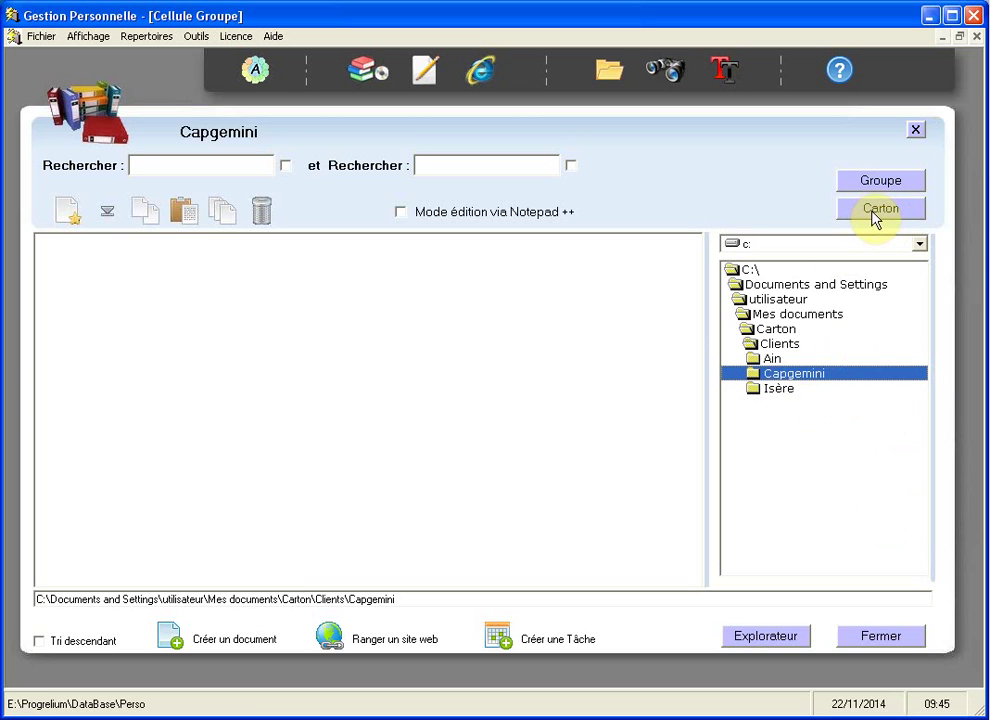
Step: Create a task named Exemple in the Carton's Capgemini folder
{"action": "left_click", "coordinate": [499, 637]}
{"action": "type", "text": "Ex"}
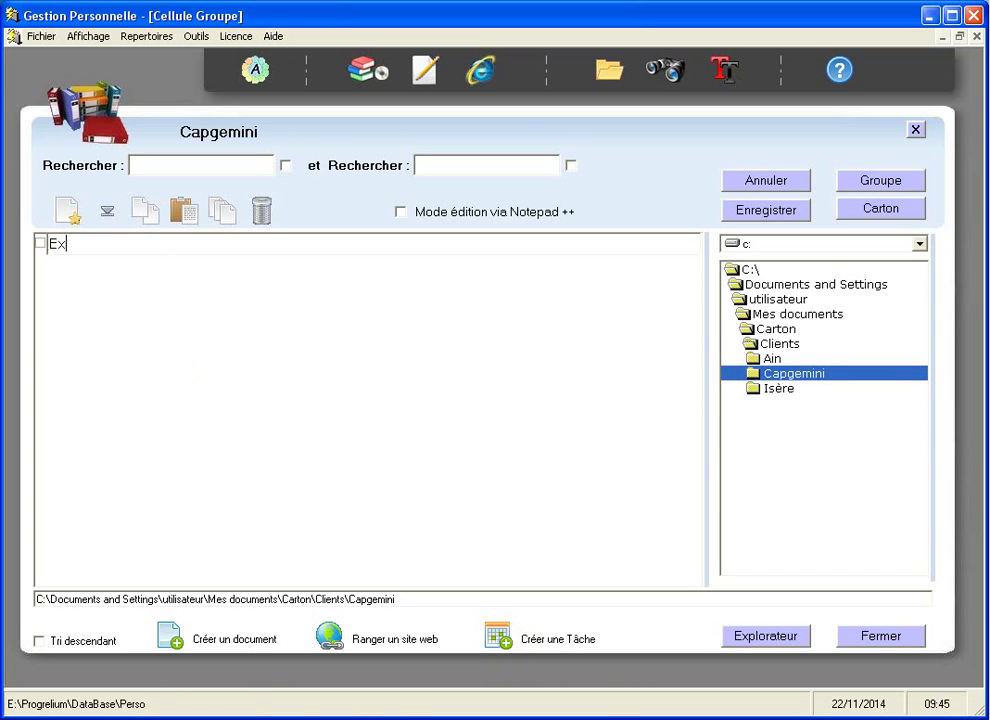
{"action": "type", "text": "emple"}
{"action": "key", "text": "Return"}
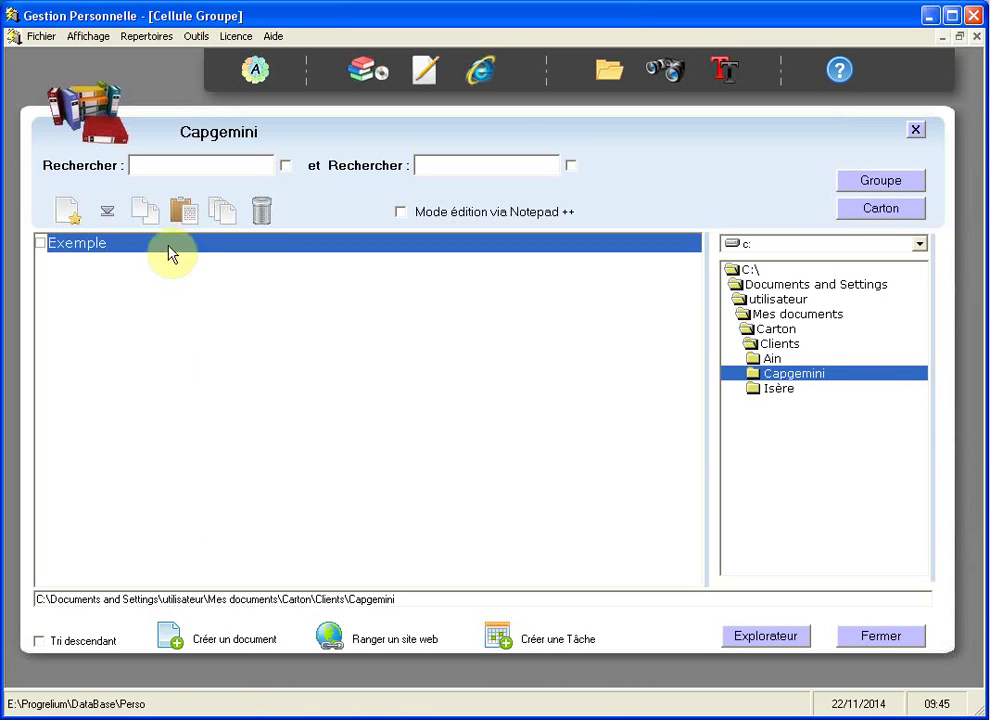
Step: Return to the Capgemini group folder, reopen its cell from the Gestion Commerciale library, and show its associated Carton folder
{"action": "left_click", "coordinate": [884, 186]}
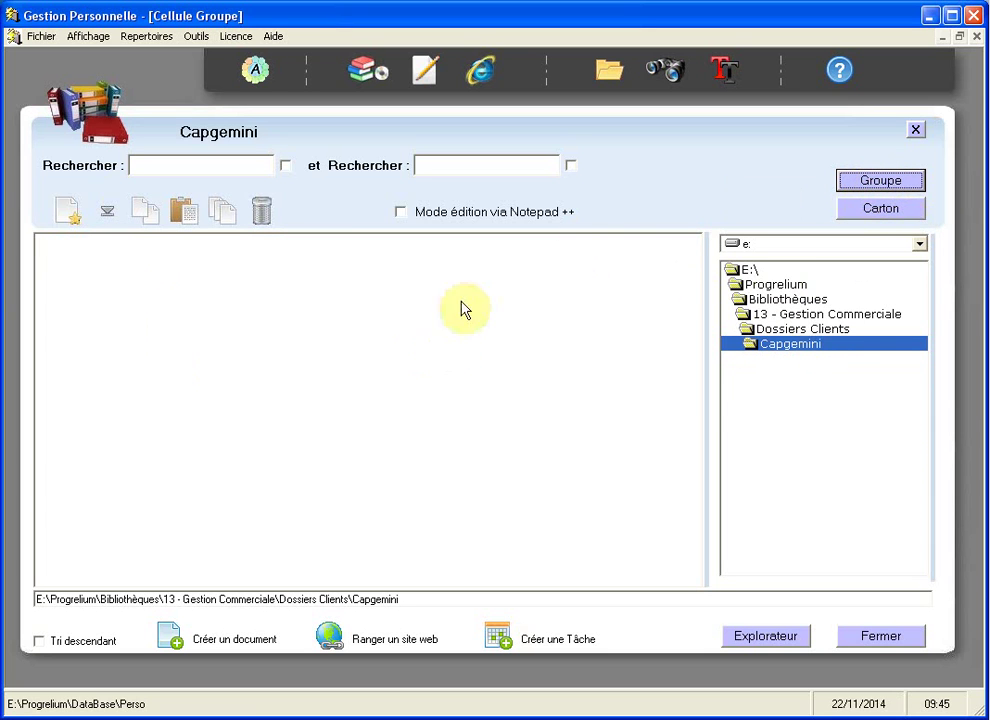
{"action": "left_click", "coordinate": [369, 76]}
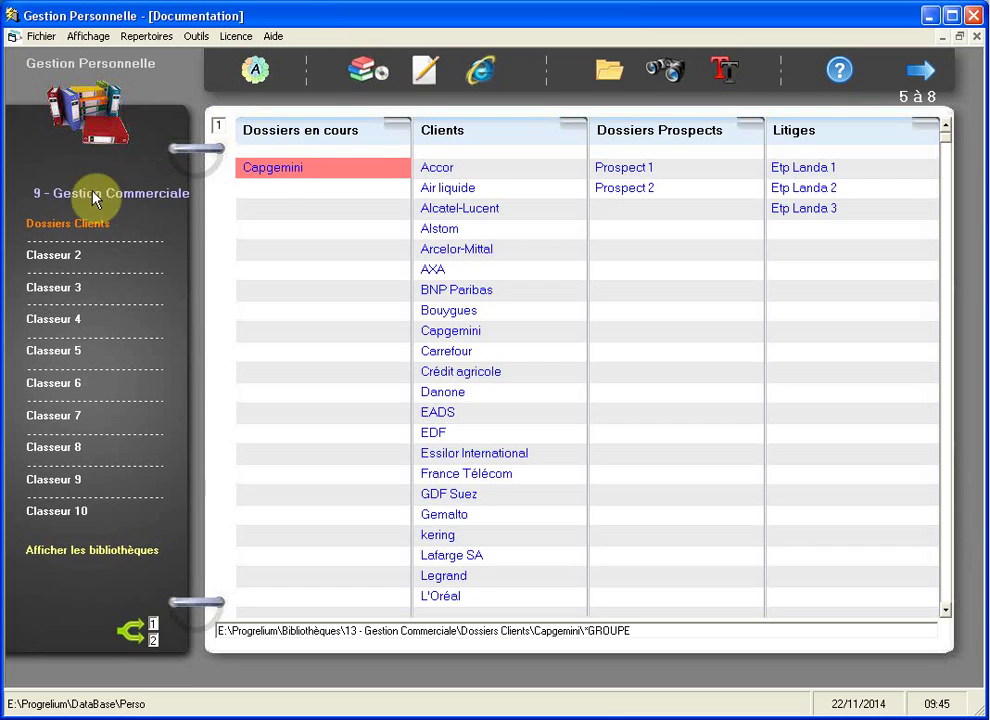
{"action": "double_click", "coordinate": [284, 172]}
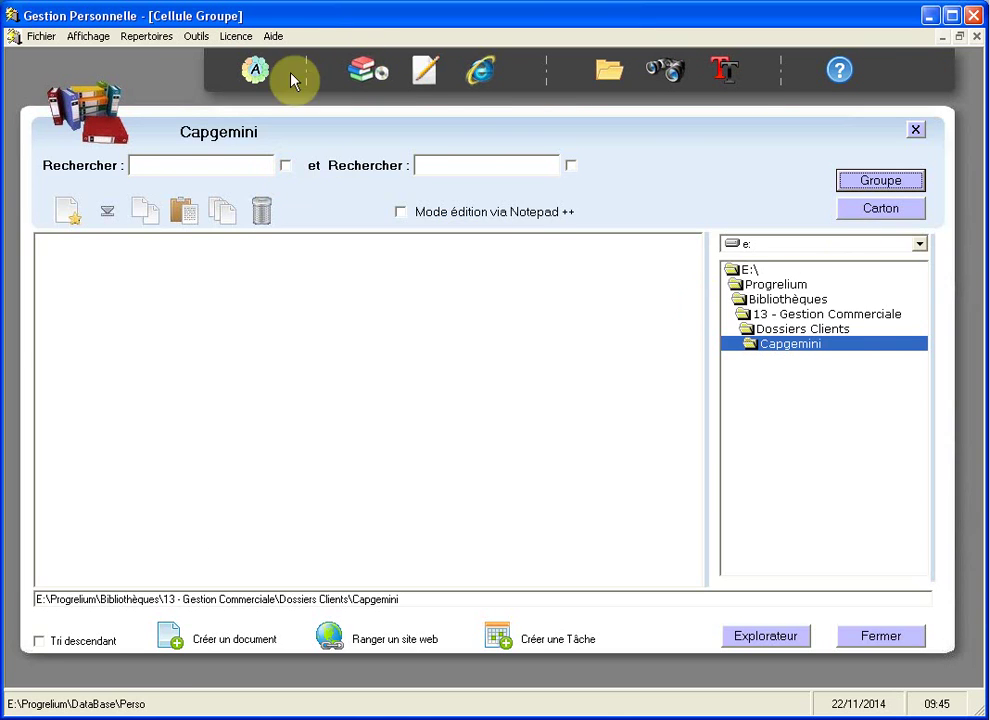
{"action": "left_click", "coordinate": [885, 213]}
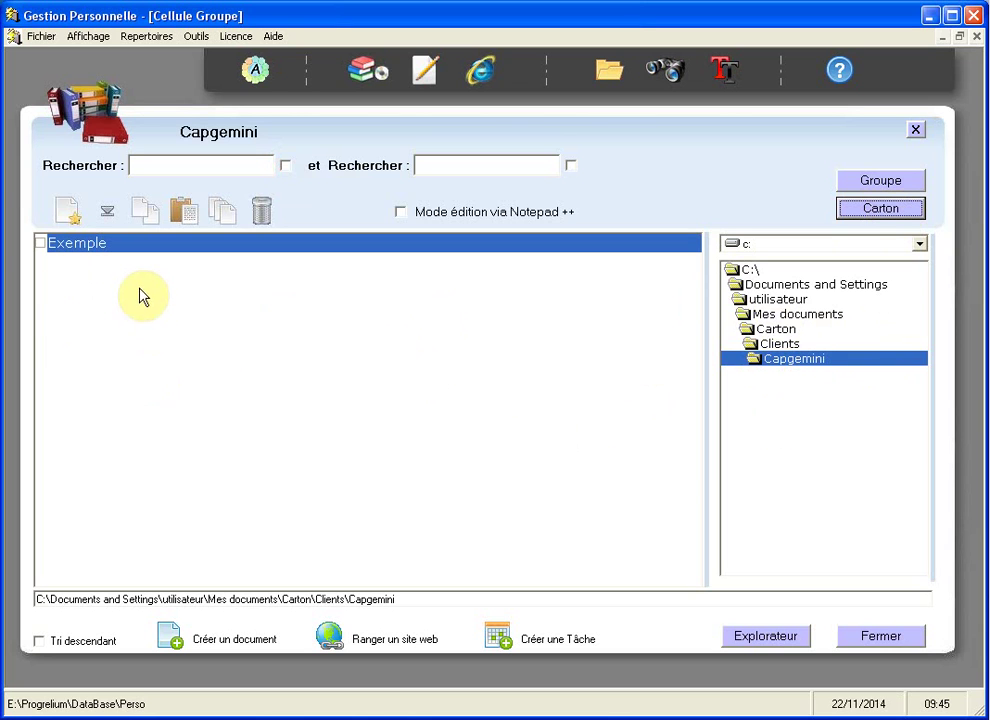
Step: Move the Exemple task from the Carton's Capgemini folder to the Capgemini group folder and check both locations
{"action": "left_click", "coordinate": [41, 243]}
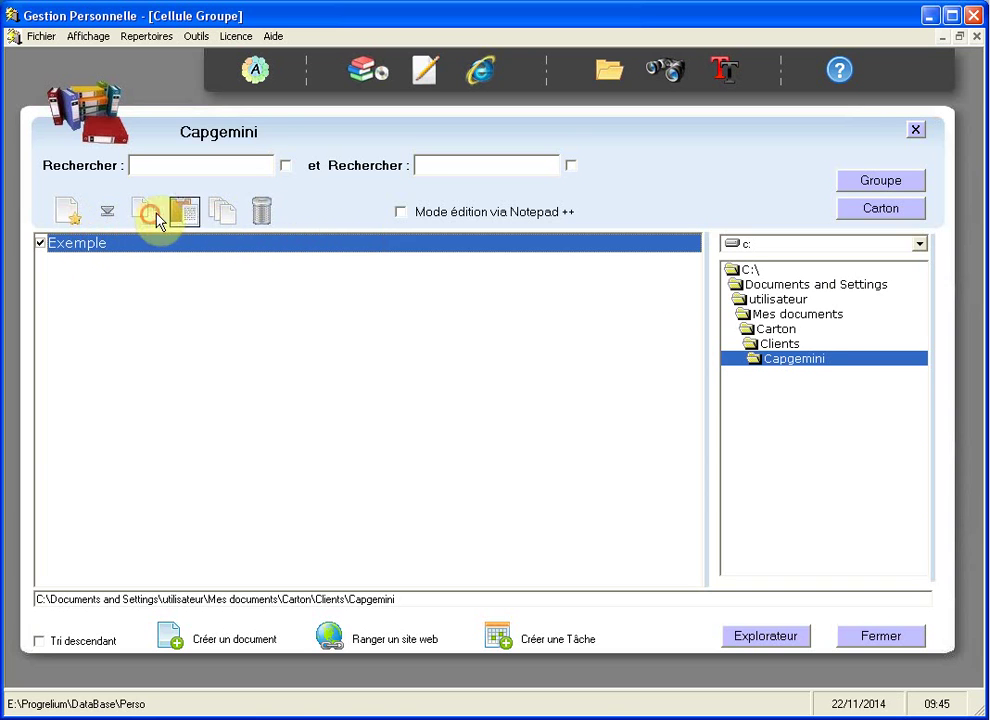
{"action": "left_click", "coordinate": [878, 186]}
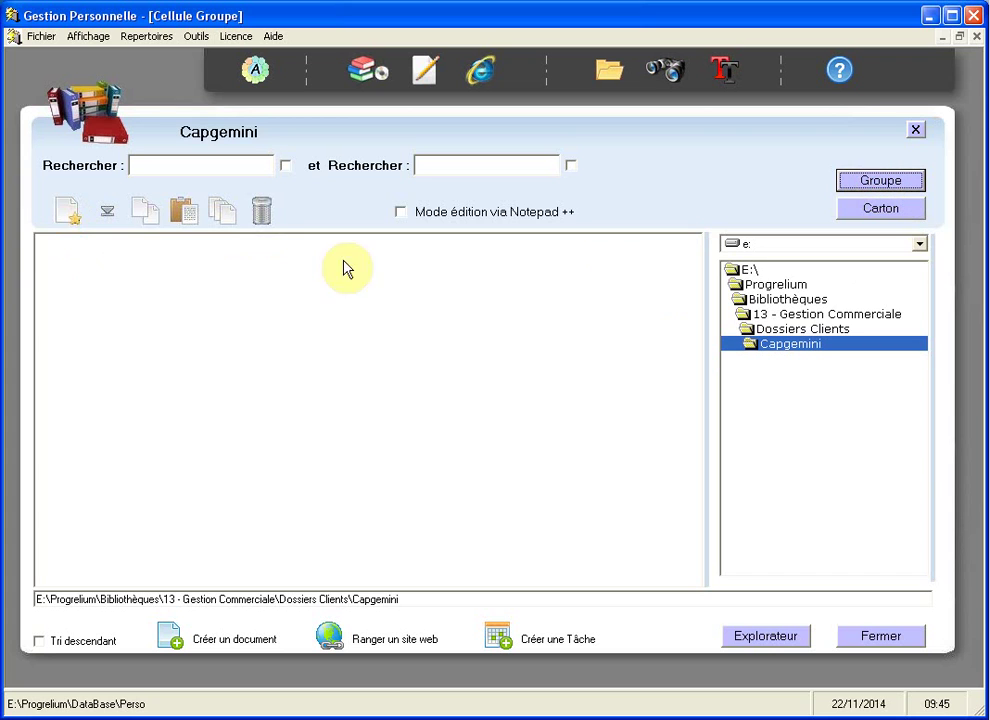
{"action": "left_click", "coordinate": [182, 214]}
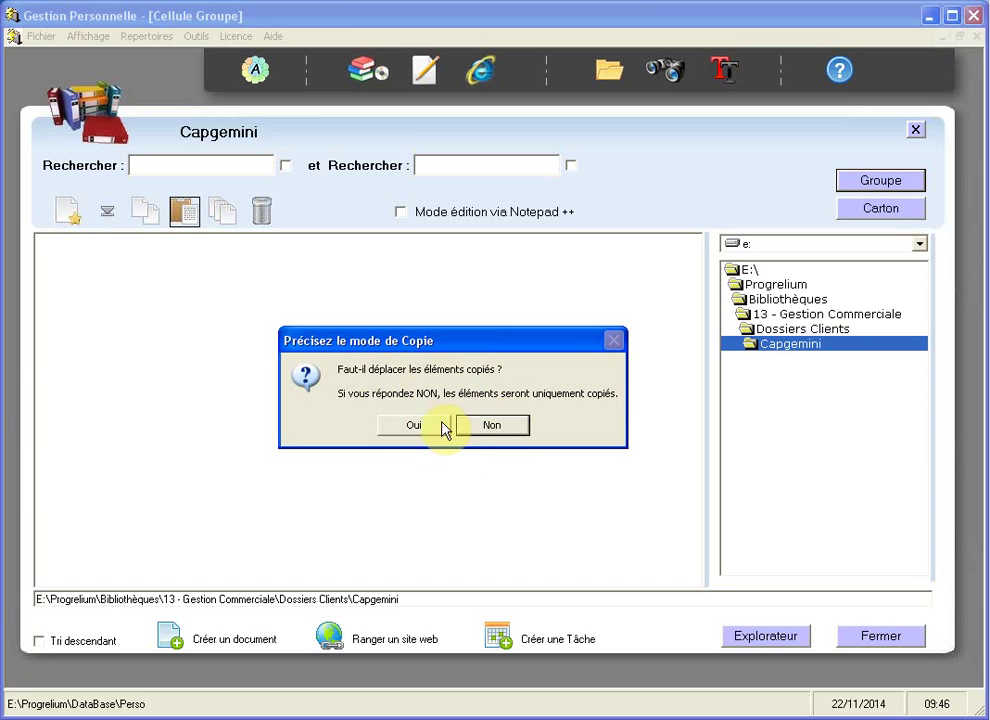
{"action": "left_click", "coordinate": [414, 426]}
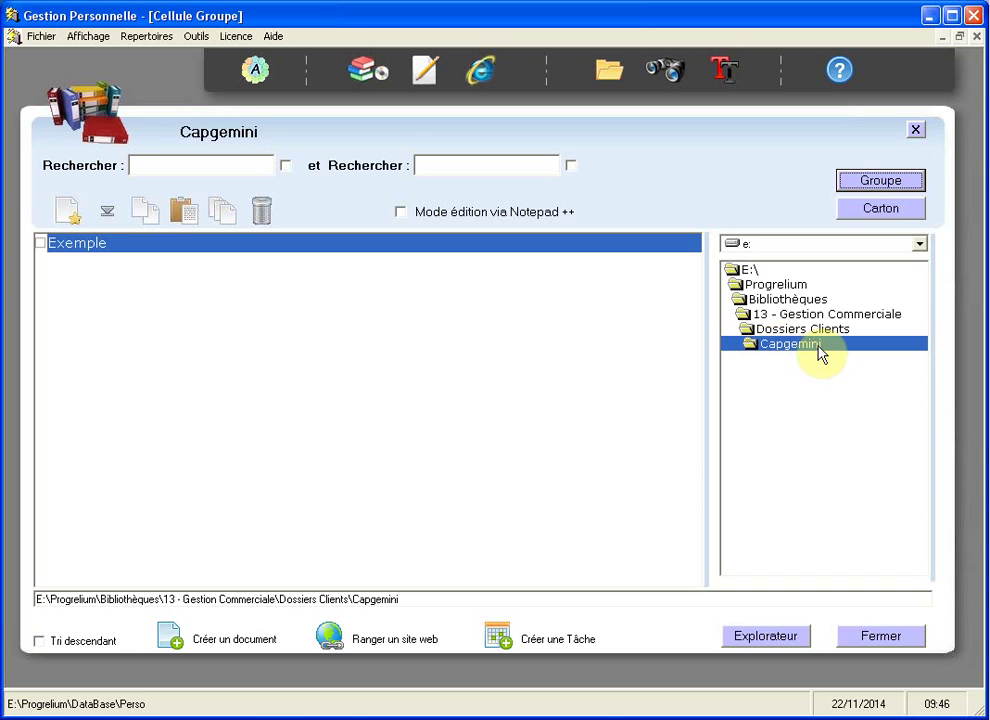
{"action": "left_click", "coordinate": [886, 212]}
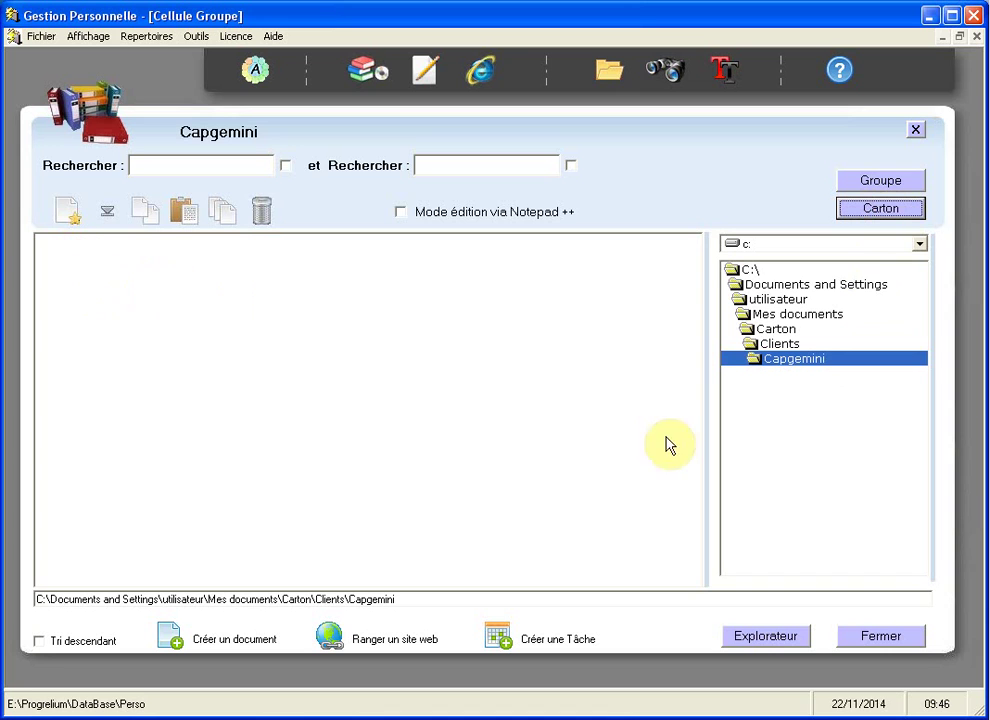
{"action": "left_click", "coordinate": [882, 184]}
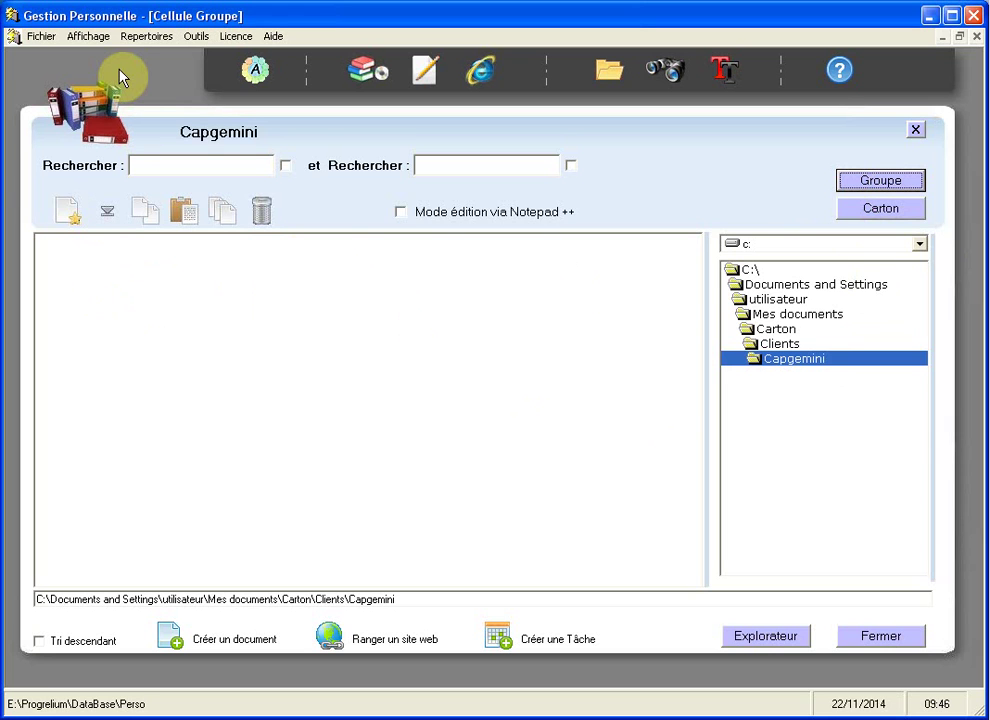
Step: Reduce the application to its Télécommande window, reposition that window, and close it to restore the group cell
{"action": "left_click", "coordinate": [108, 128]}
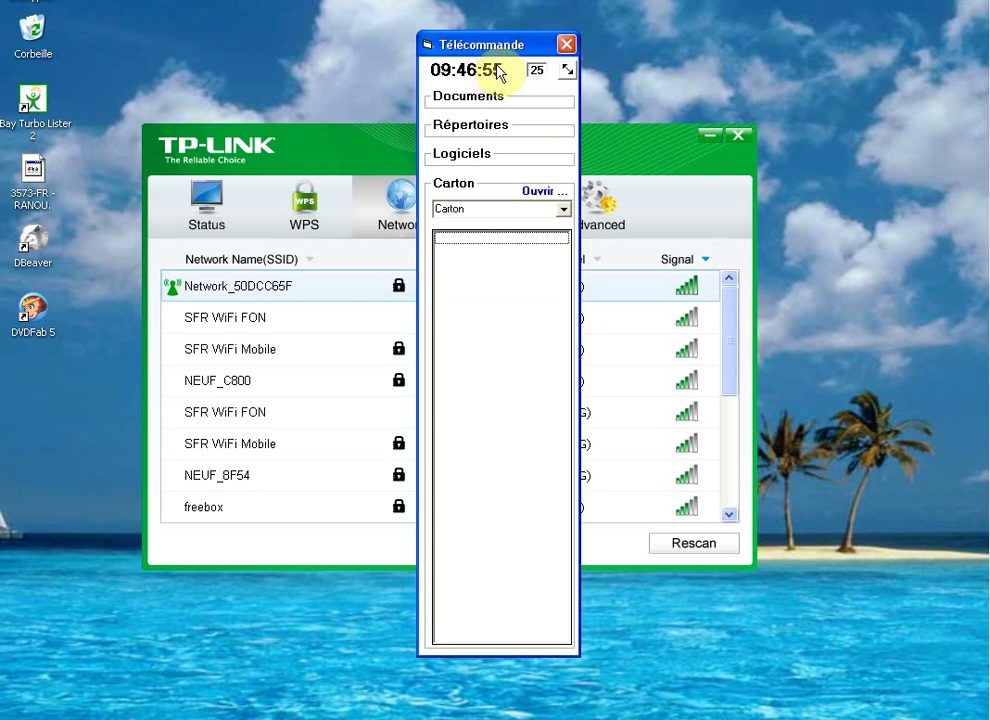
{"action": "left_click_drag", "start_coordinate": [484, 66], "coordinate": [587, 12]}
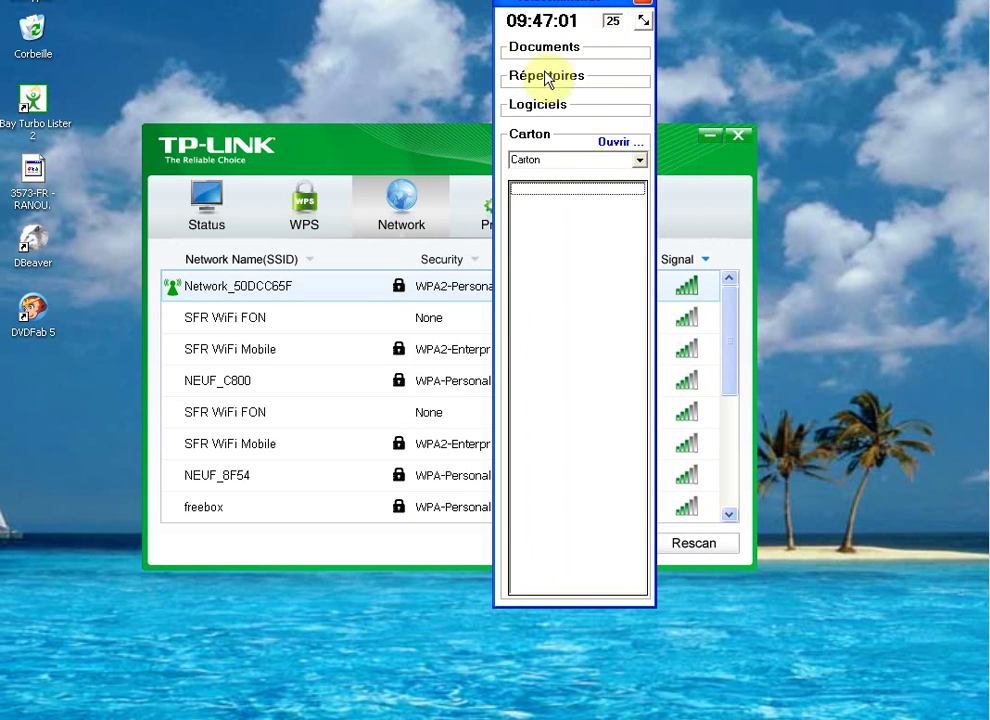
{"action": "left_click", "coordinate": [643, 8]}
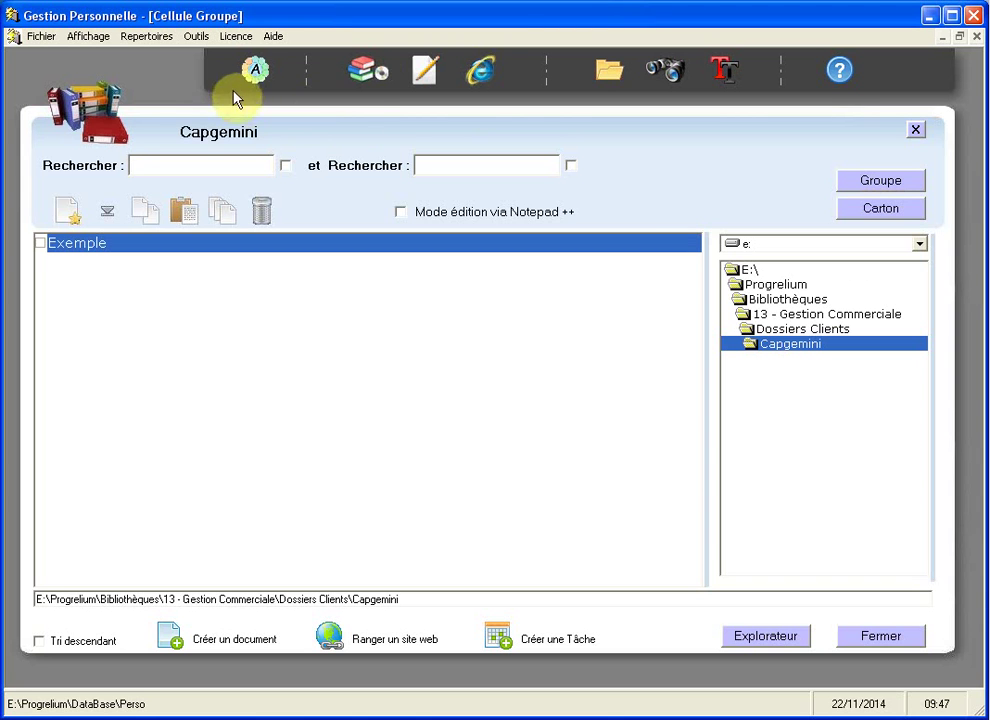
Step: From the Télécommande's Carton list, file Mon document.txt in the library's Dossiers en cours column, two rows below Capgemini
{"action": "left_click", "coordinate": [367, 72]}
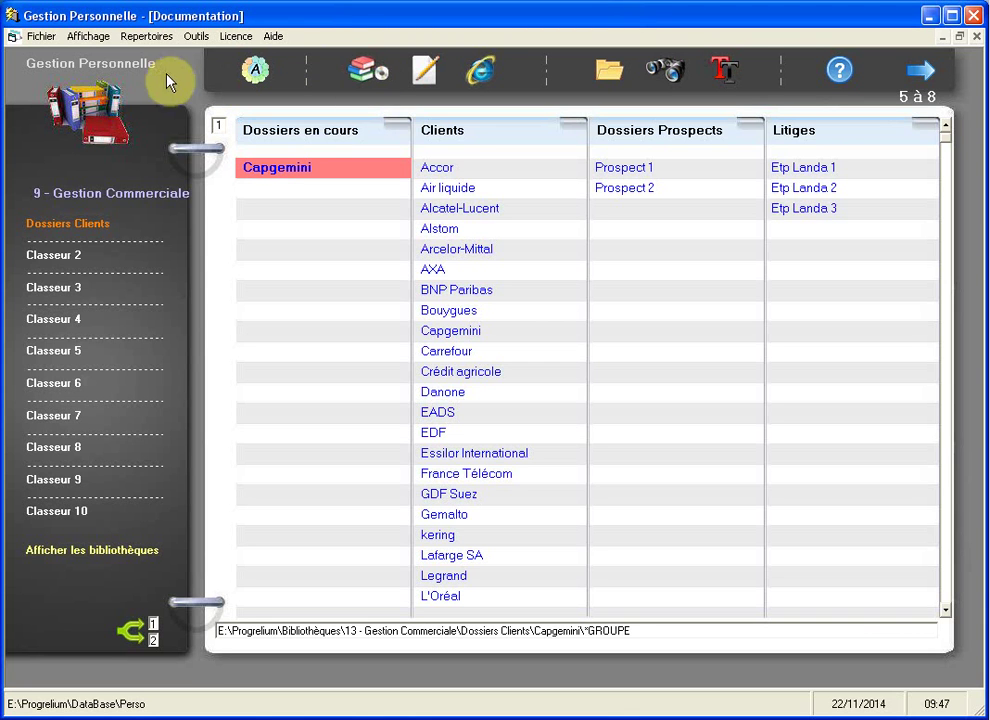
{"action": "left_click", "coordinate": [75, 37]}
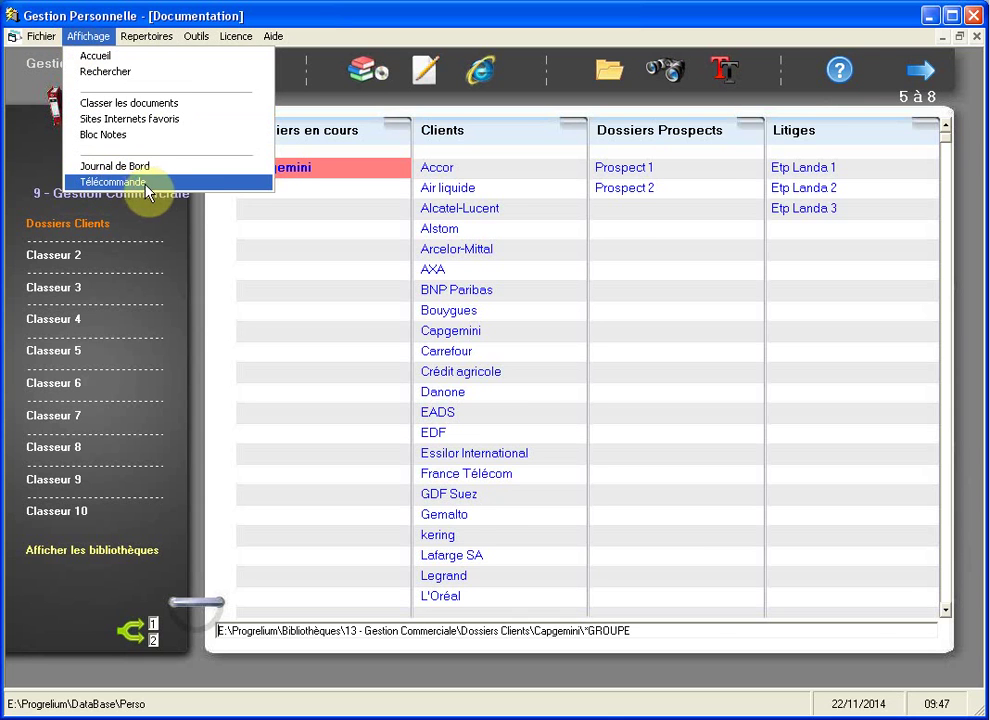
{"action": "left_click", "coordinate": [112, 183]}
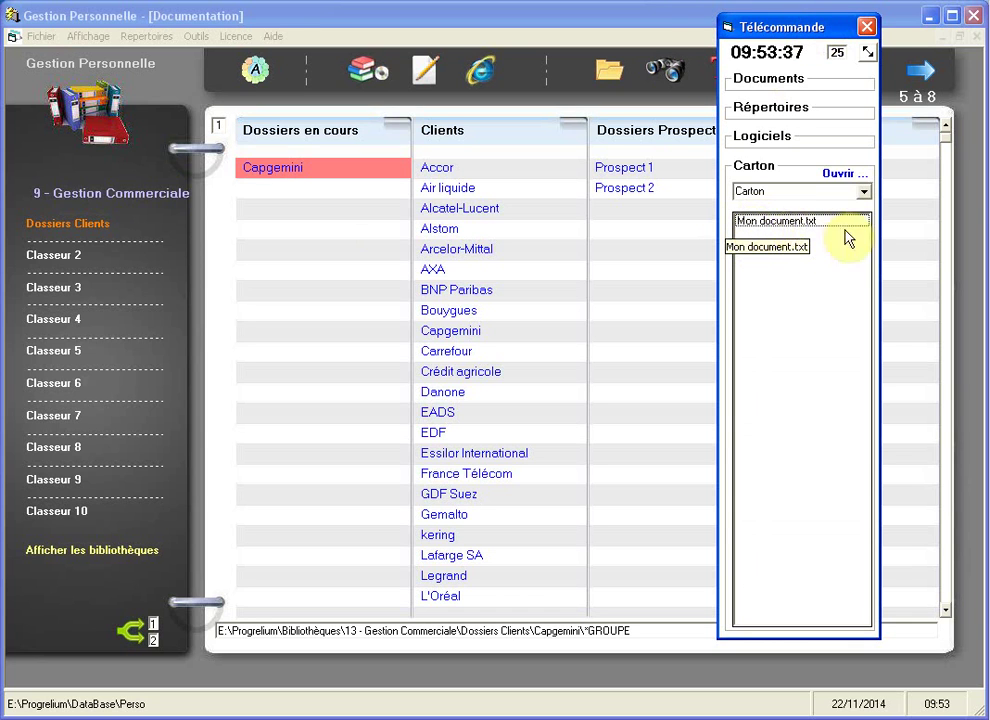
{"action": "left_click", "coordinate": [778, 226]}
{"action": "left_click_drag", "start_coordinate": [778, 226], "coordinate": [302, 215]}
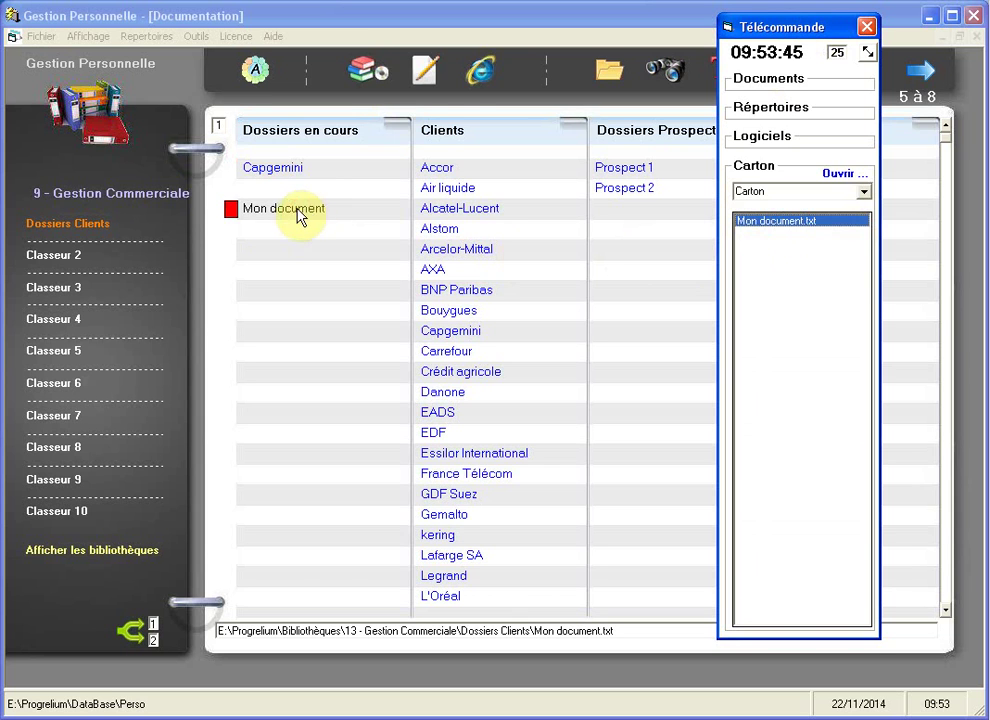
Step: Move Mon document to the row directly below Capgemini in Dossiers en cours and close the Télécommande
{"action": "left_click", "coordinate": [280, 213]}
{"action": "left_click", "coordinate": [240, 214]}
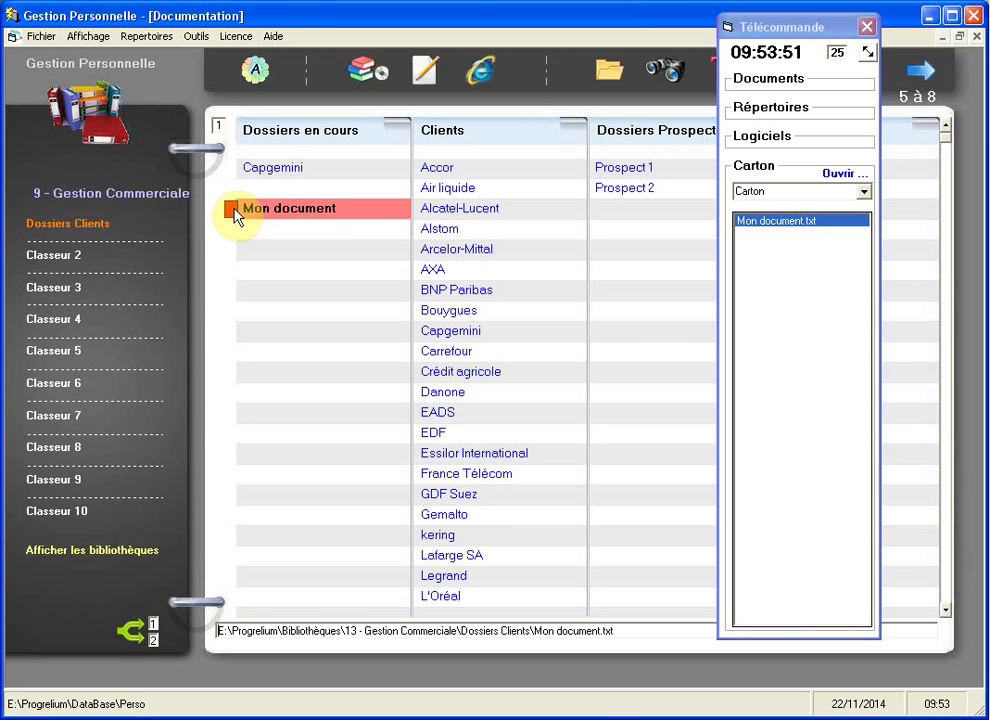
{"action": "left_click_drag", "start_coordinate": [232, 214], "coordinate": [268, 197]}
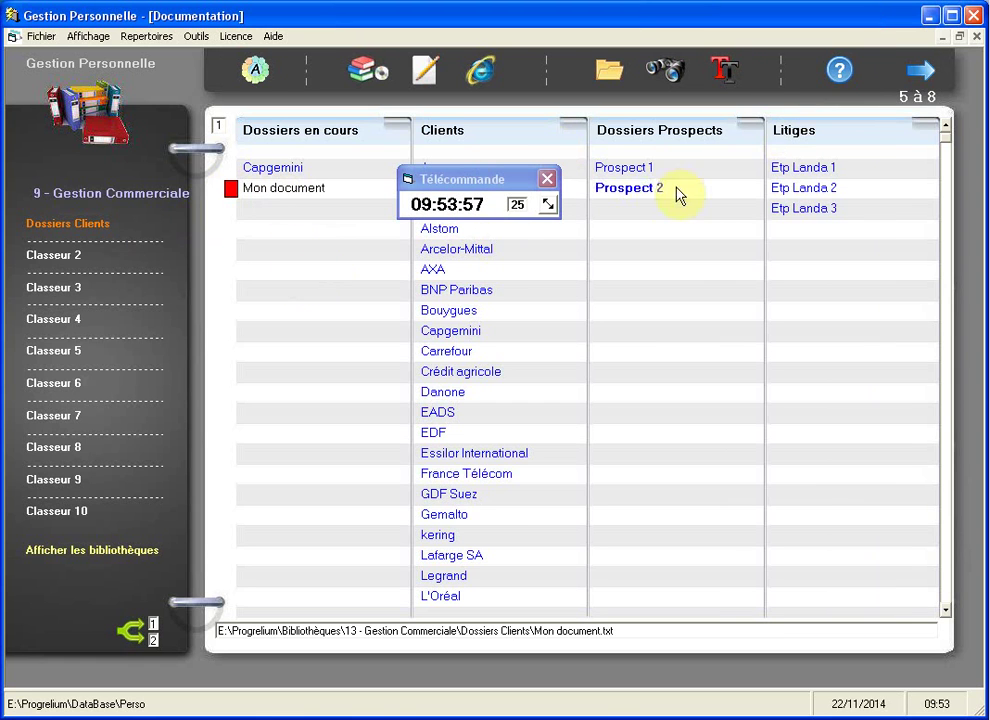
{"action": "left_click", "coordinate": [550, 178]}
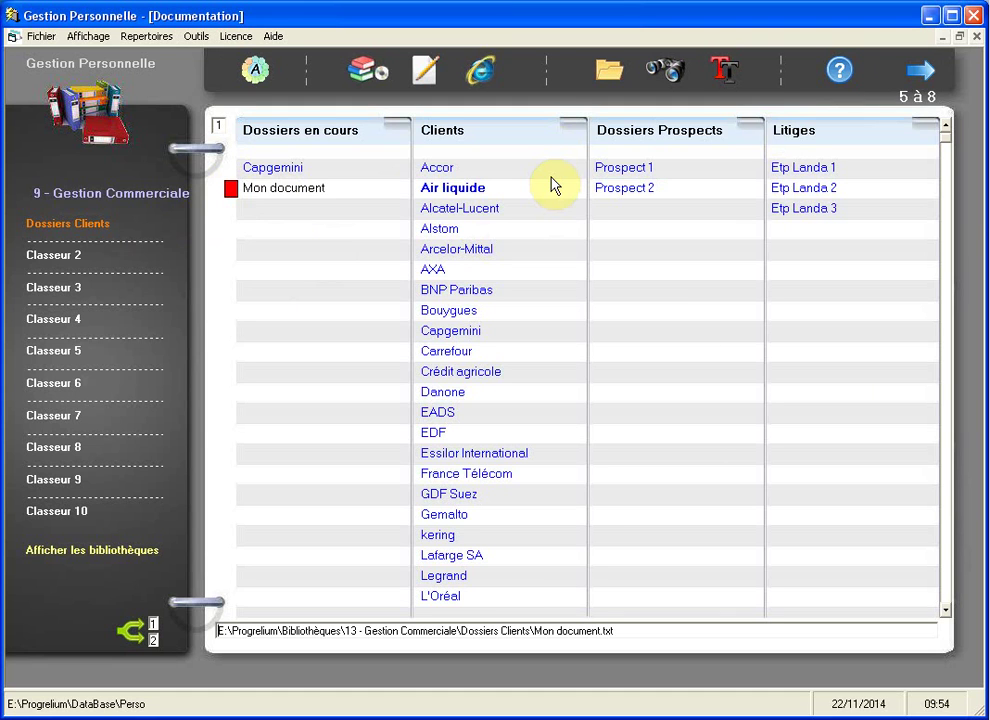
Step: View the Capgemini group cell, return to the library, and compare the Capgemini and Mon document cells in Dossiers en cours
{"action": "left_click", "coordinate": [268, 170]}
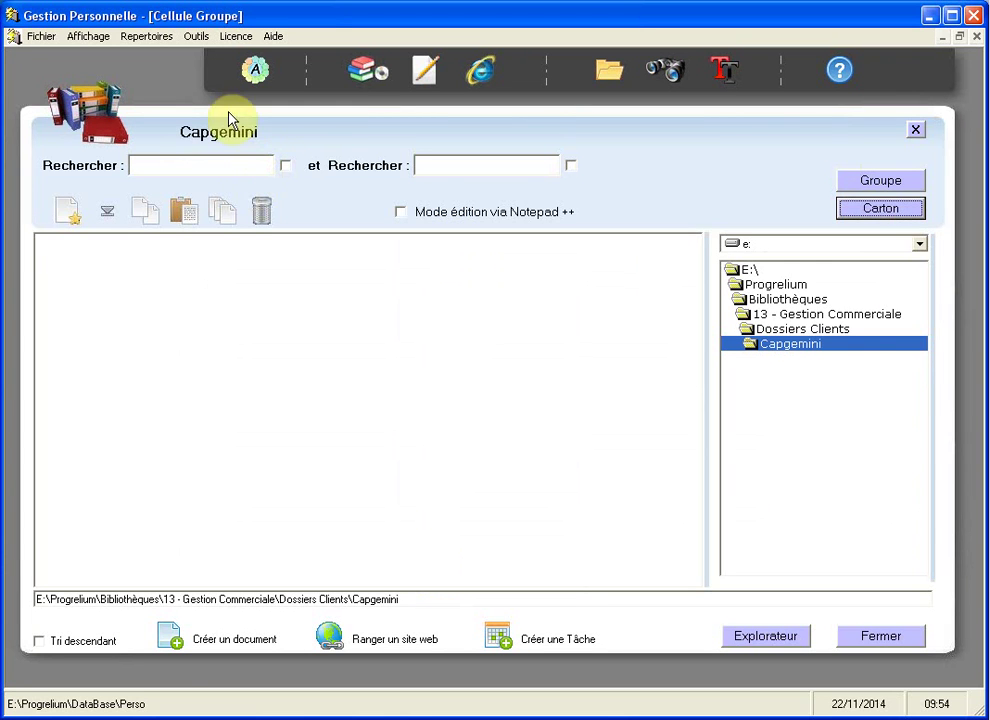
{"action": "left_click", "coordinate": [368, 75]}
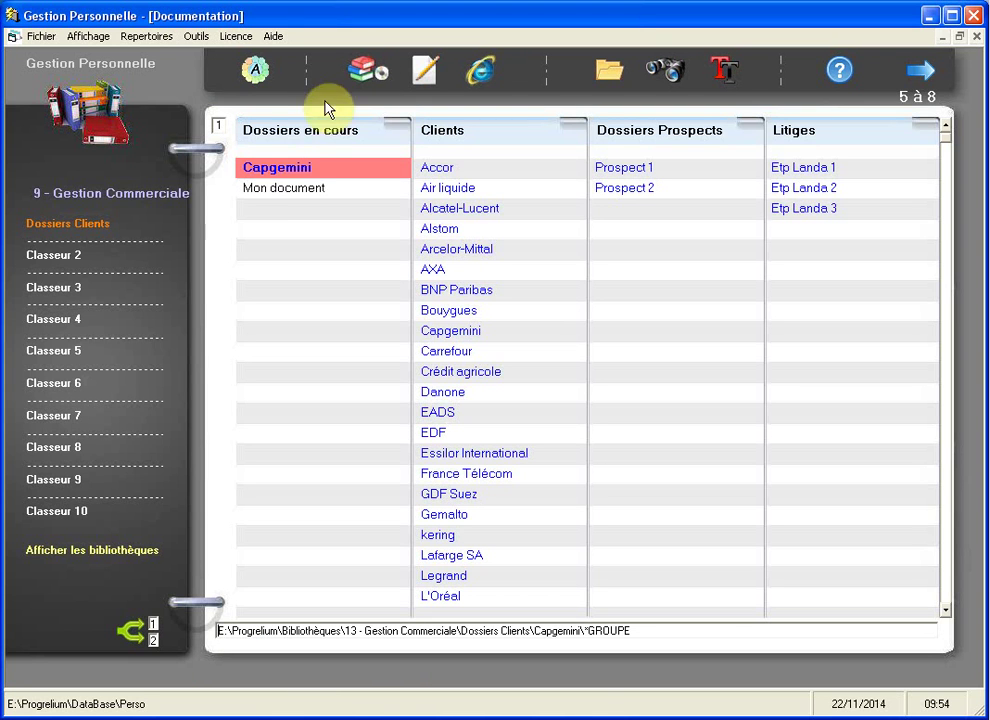
{"action": "left_click", "coordinate": [285, 211]}
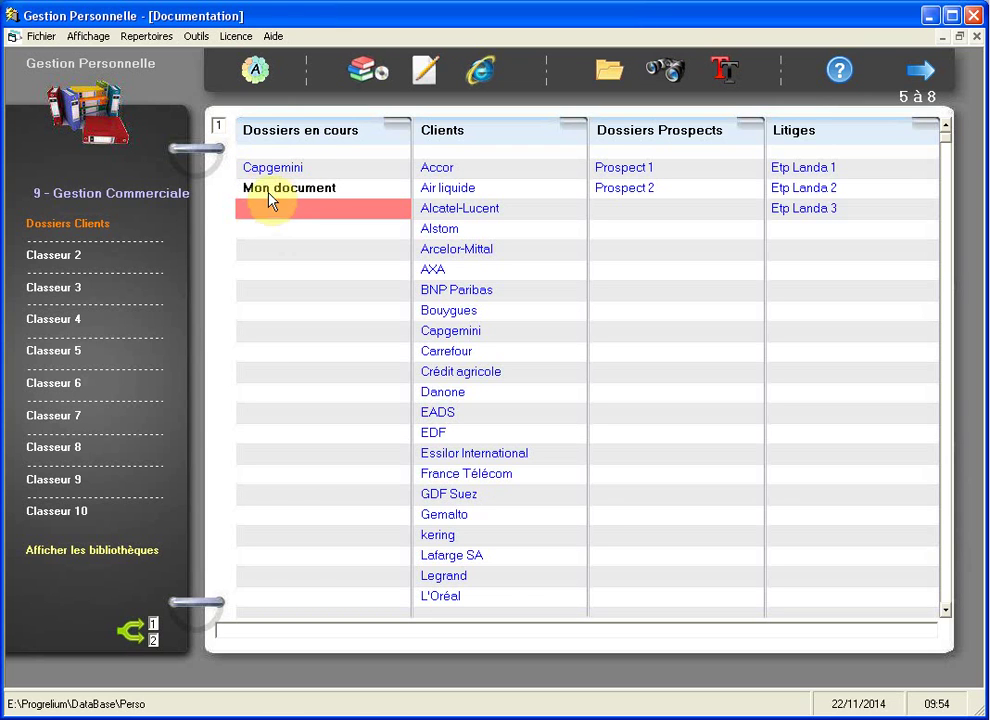
{"action": "left_click", "coordinate": [274, 188]}
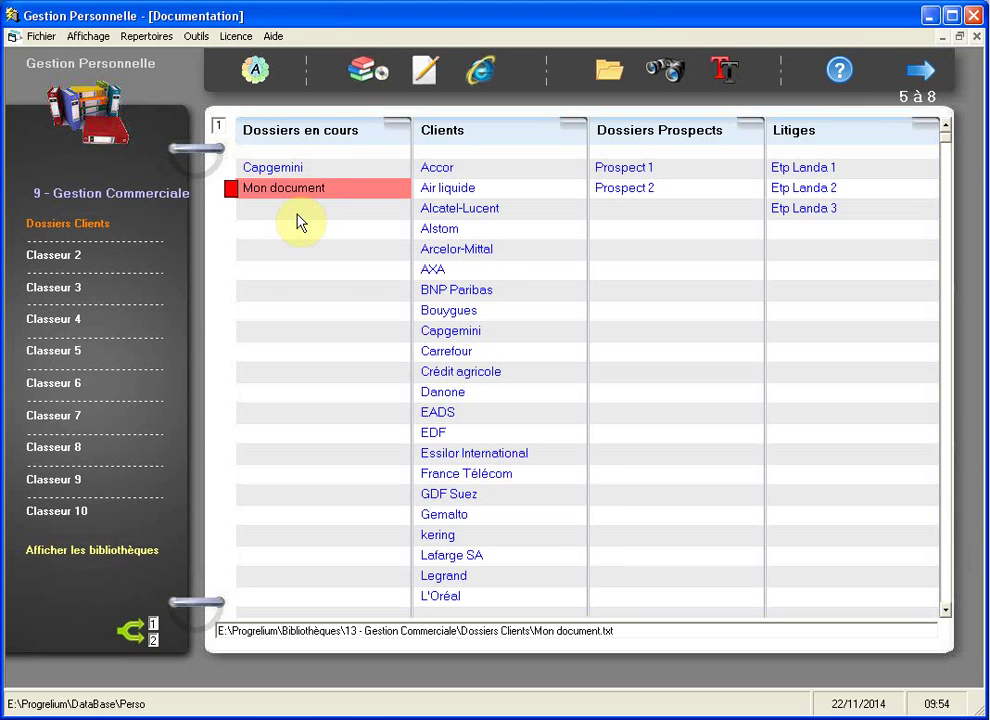
{"action": "left_click", "coordinate": [318, 209]}
{"action": "left_click", "coordinate": [287, 195]}
{"action": "left_click", "coordinate": [283, 168]}
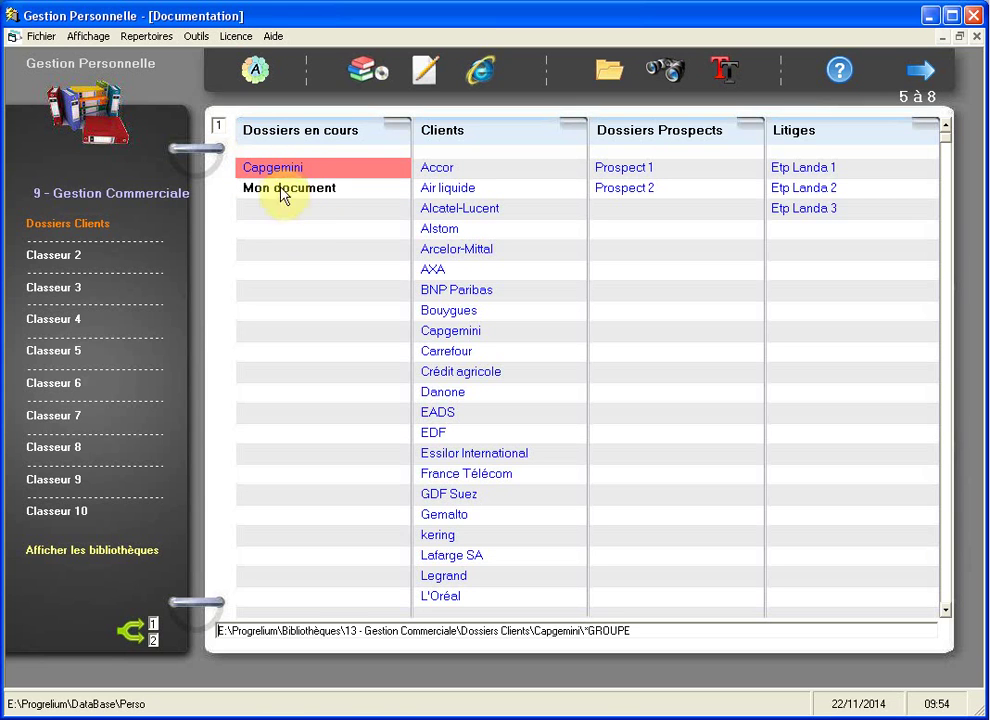
{"action": "left_click", "coordinate": [280, 192]}
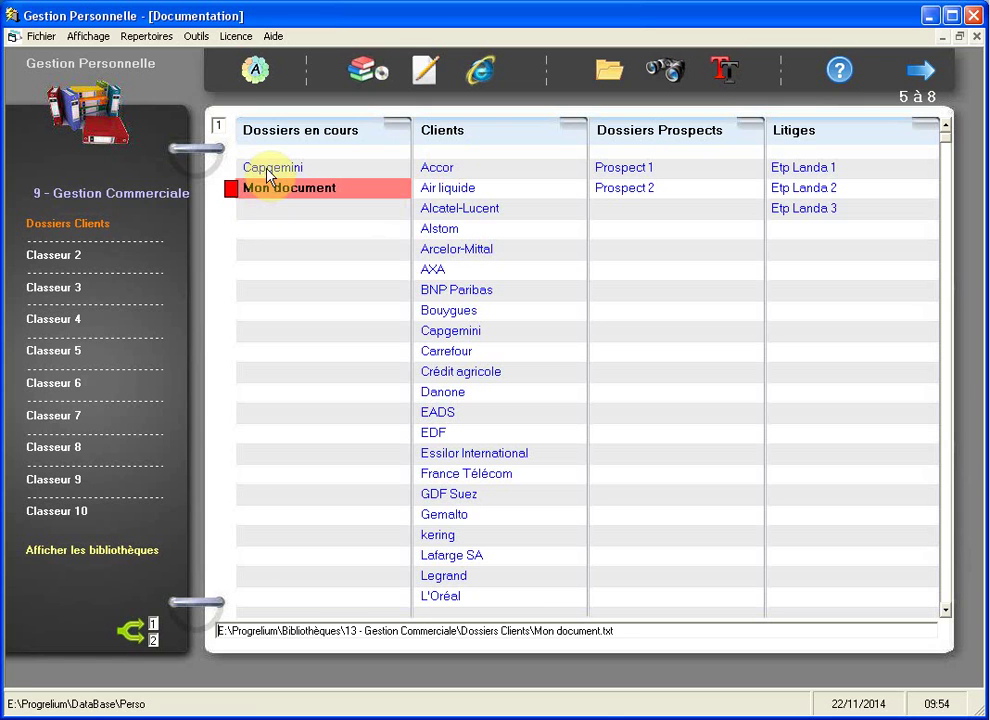
Step: Open the Capgemini group cell and create a task in it with the default name Nouvelle Tâche
{"action": "left_click", "coordinate": [271, 171]}
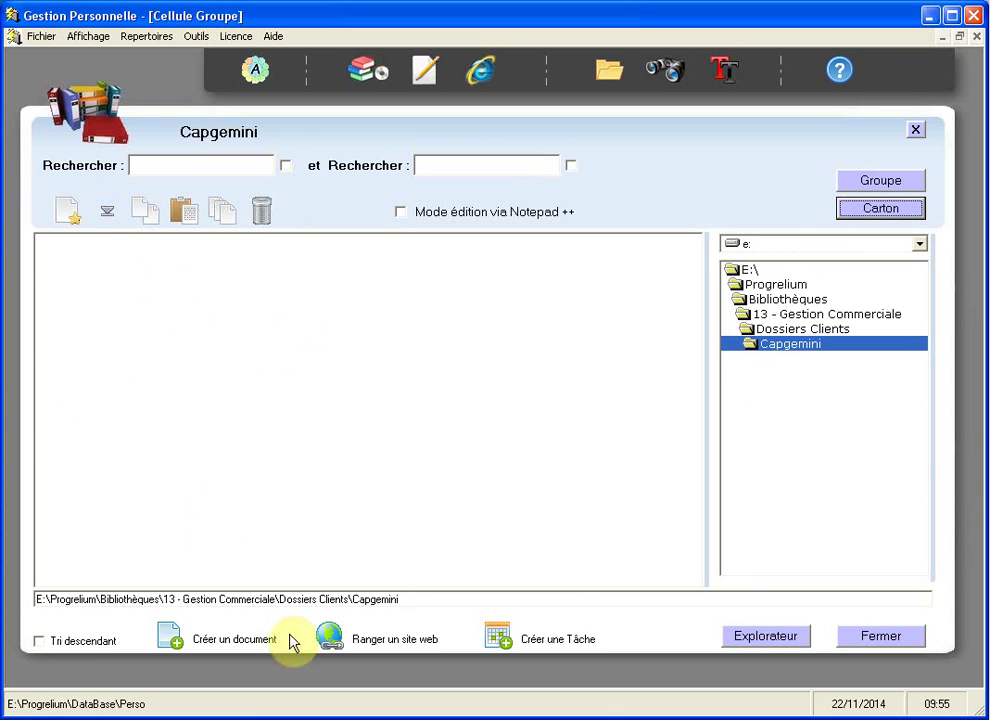
{"action": "left_click", "coordinate": [500, 640]}
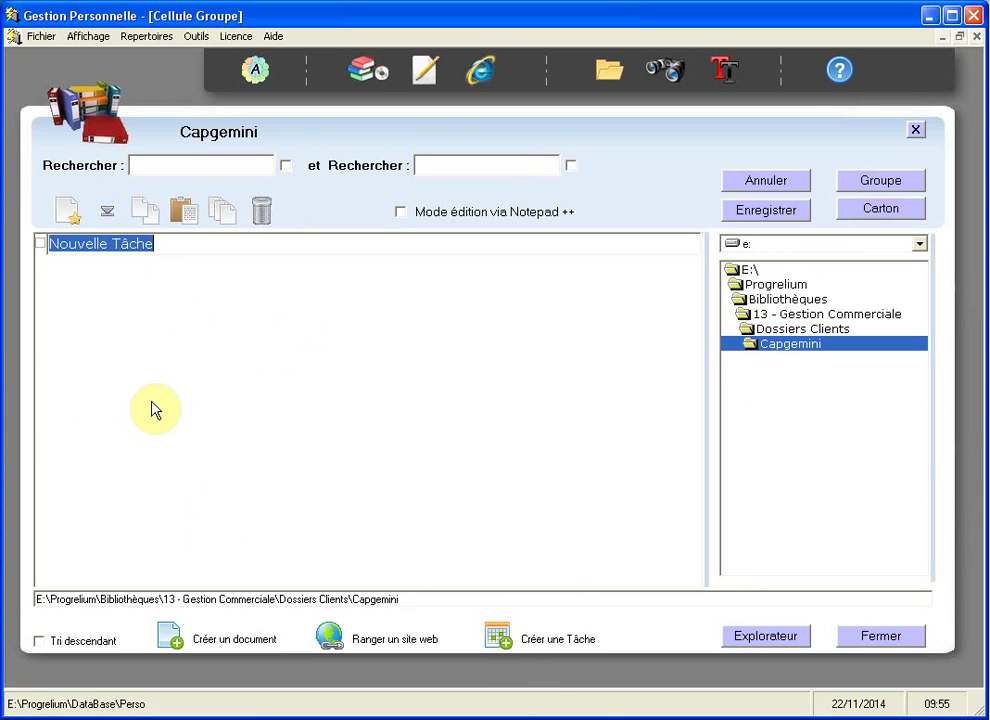
{"action": "key", "text": "Return"}
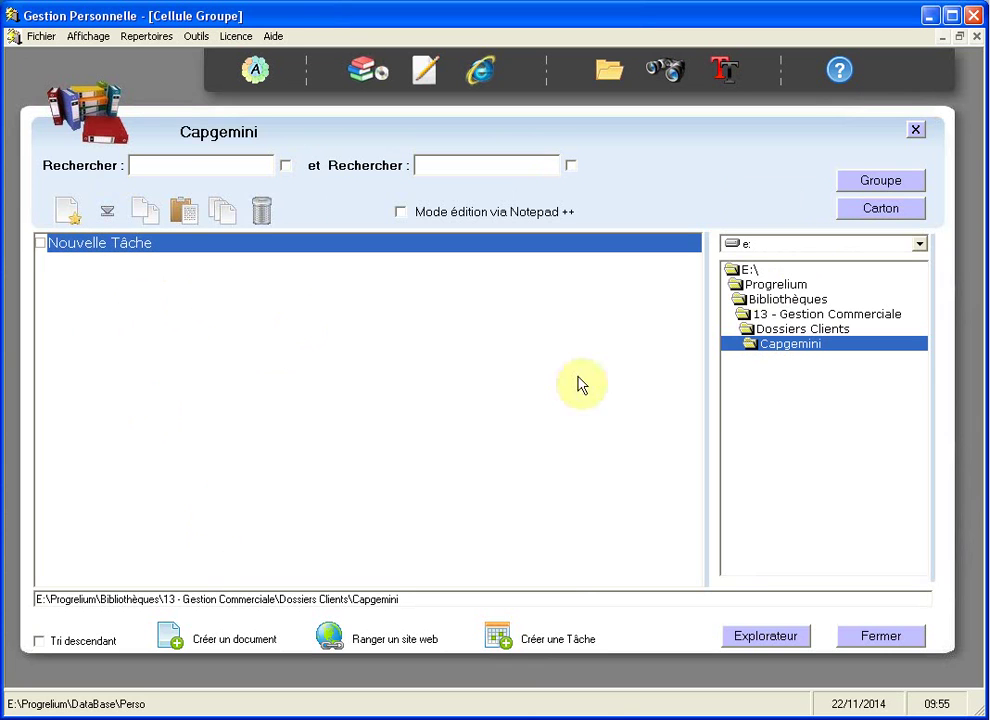
Step: Start a new document named Mon document in the Capgemini group folder, browse the available document types, and cancel its creation
{"action": "left_click", "coordinate": [167, 645]}
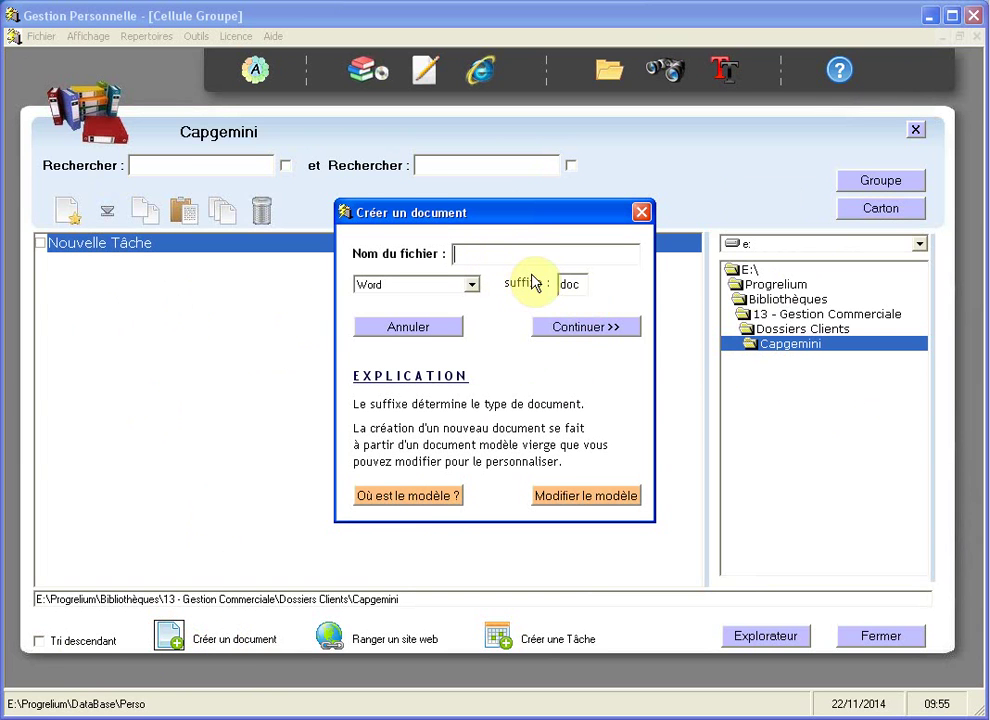
{"action": "type", "text": "Mon"}
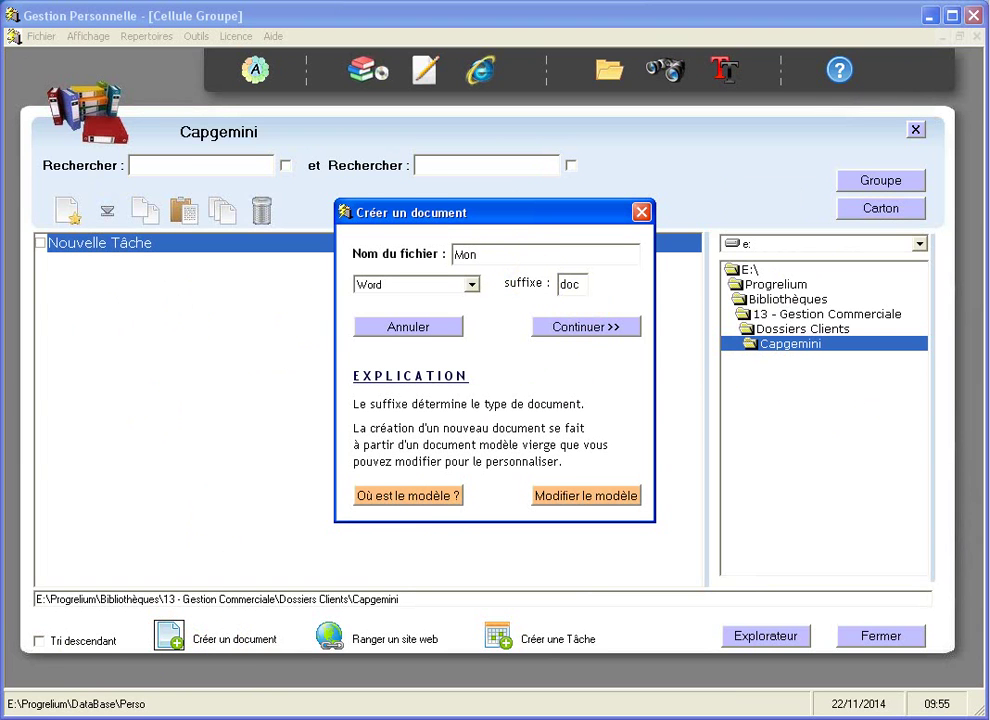
{"action": "type", "text": " document"}
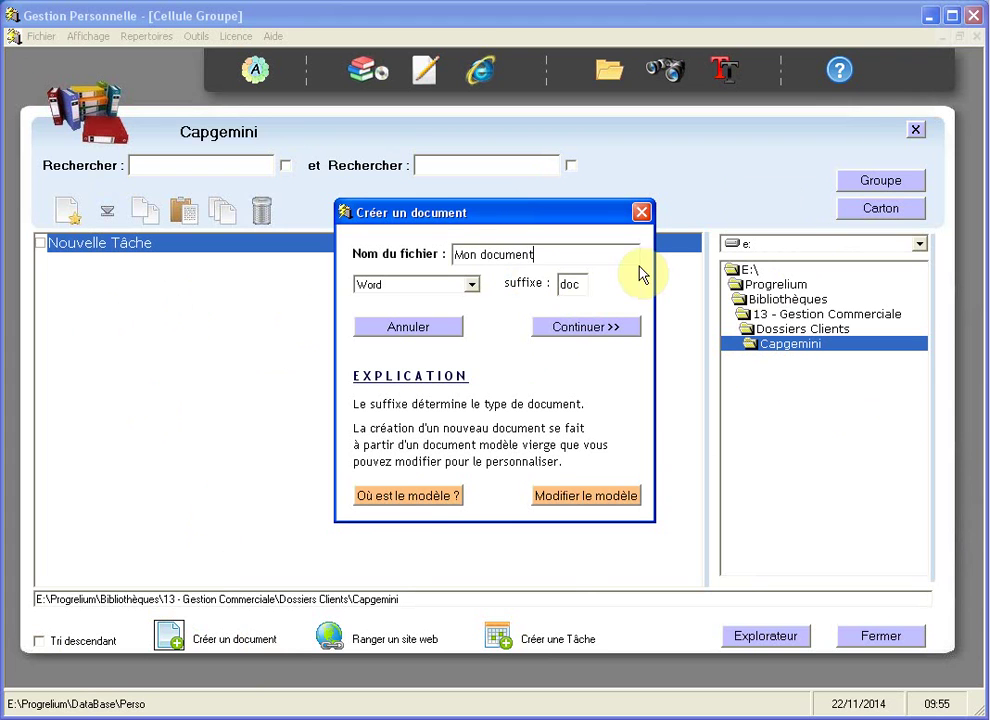
{"action": "left_click", "coordinate": [466, 285]}
{"action": "scroll", "coordinate": [435, 335], "scroll_direction": "up", "scroll_amount": 1}
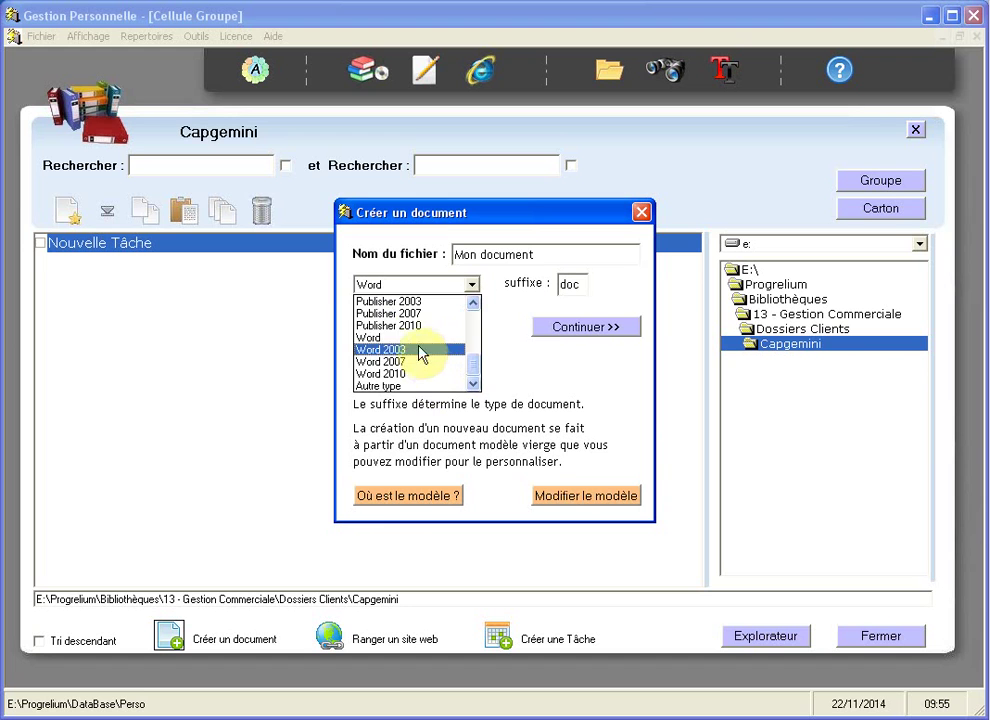
{"action": "mouse_move", "coordinate": [474, 367]}
{"action": "left_mouse_down"}
{"action": "mouse_move", "coordinate": [477, 320]}
{"action": "mouse_move", "coordinate": [490, 380]}
{"action": "left_mouse_up"}
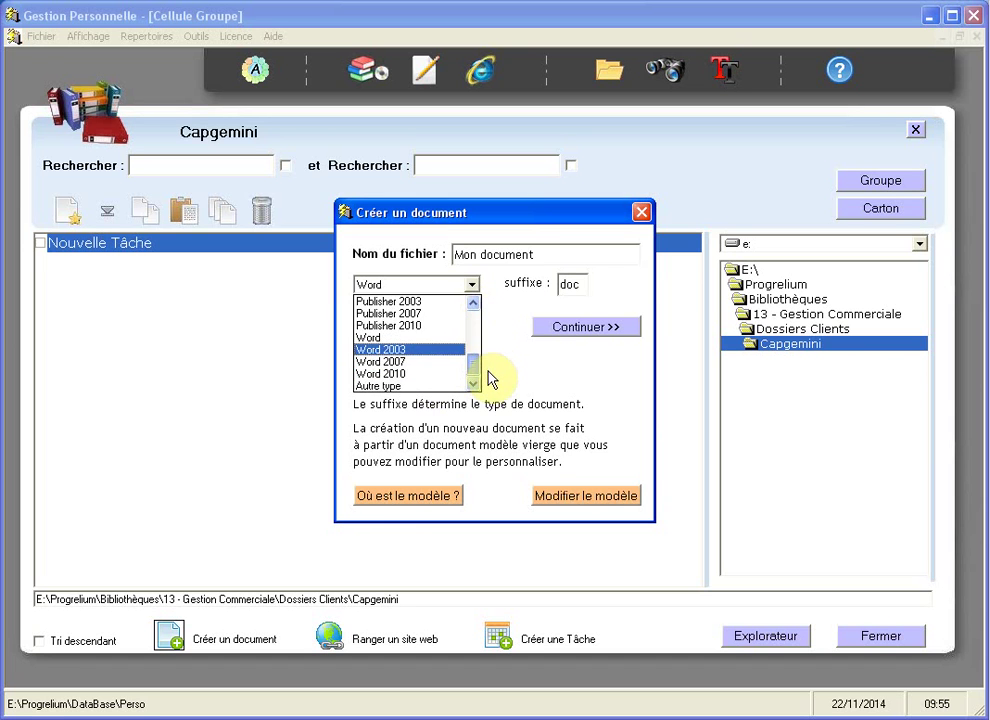
{"action": "left_click", "coordinate": [640, 219]}
{"action": "left_click", "coordinate": [640, 215]}
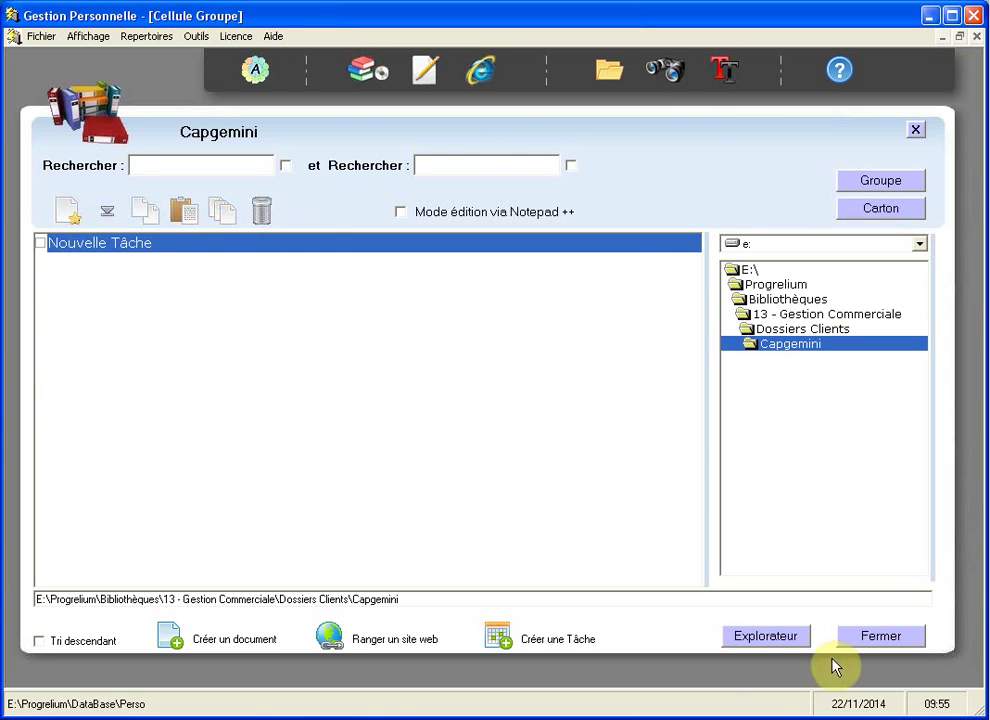
Step: Switch to Windows Explorer and create a folder named Test alongside the Program Files and WINDOWS folders
{"action": "left_click", "coordinate": [757, 637]}
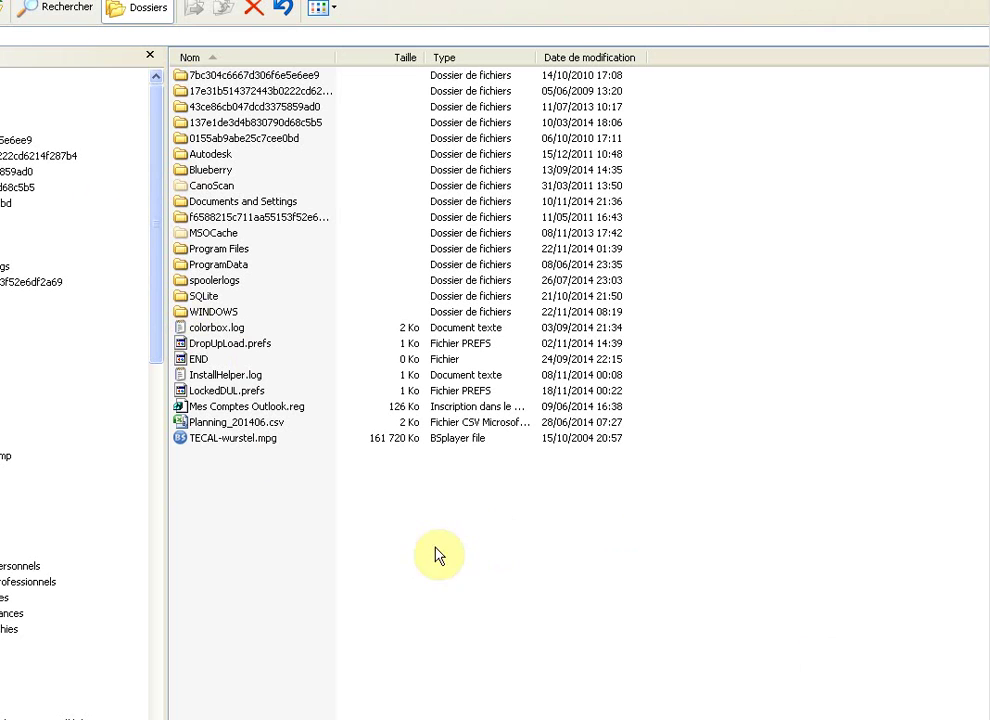
{"action": "right_click", "coordinate": [468, 581]}
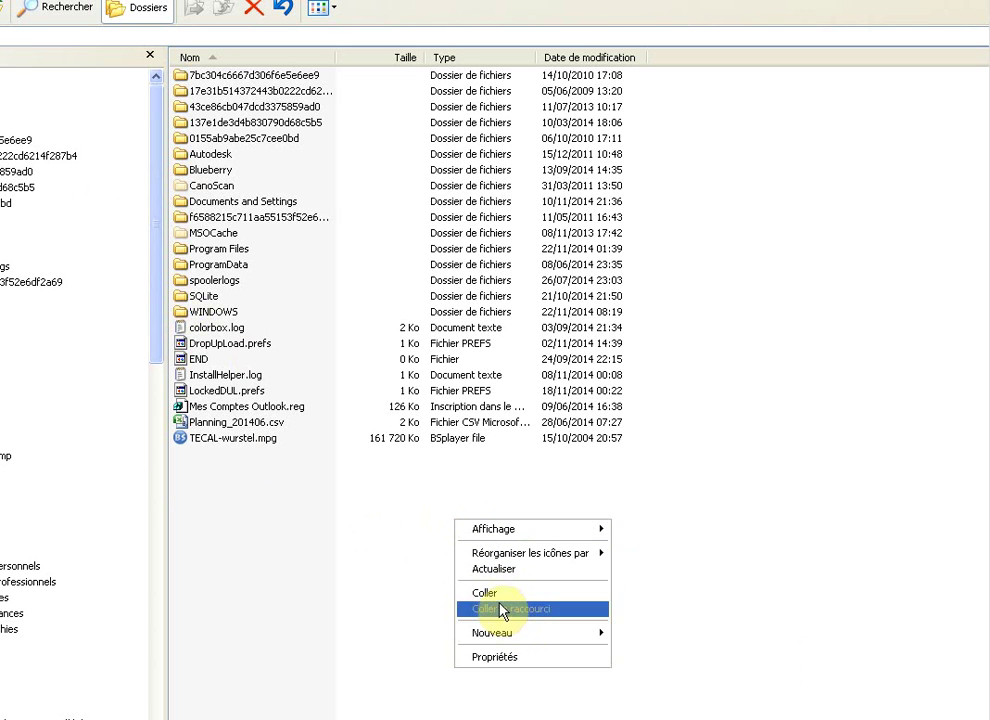
{"action": "mouse_move", "coordinate": [508, 636]}
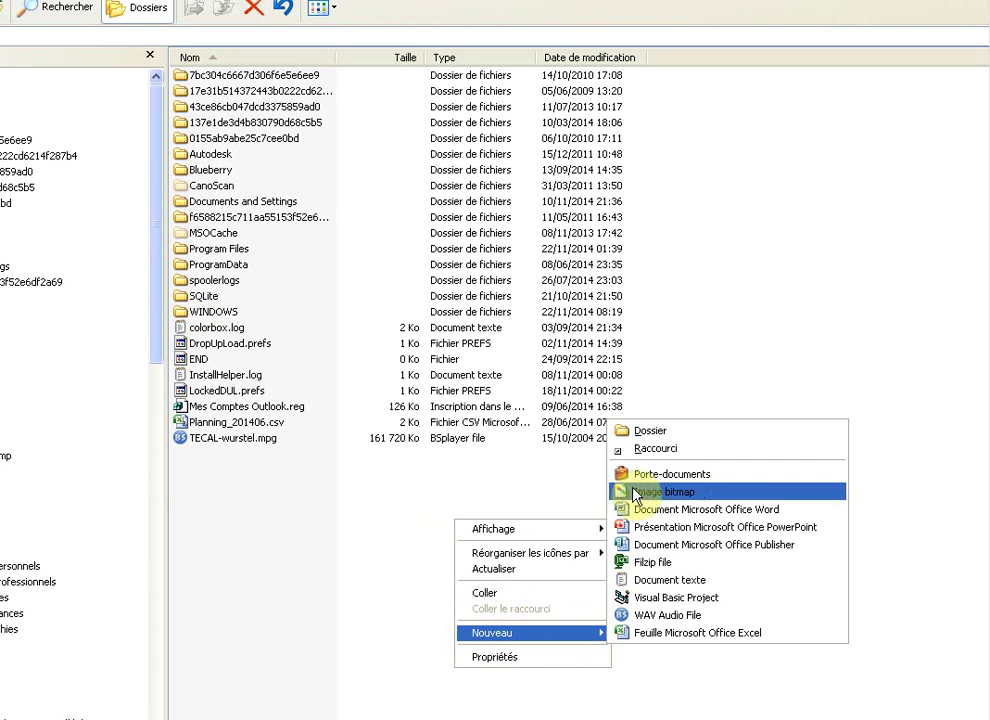
{"action": "left_click", "coordinate": [648, 432]}
{"action": "type", "text": "Test"}
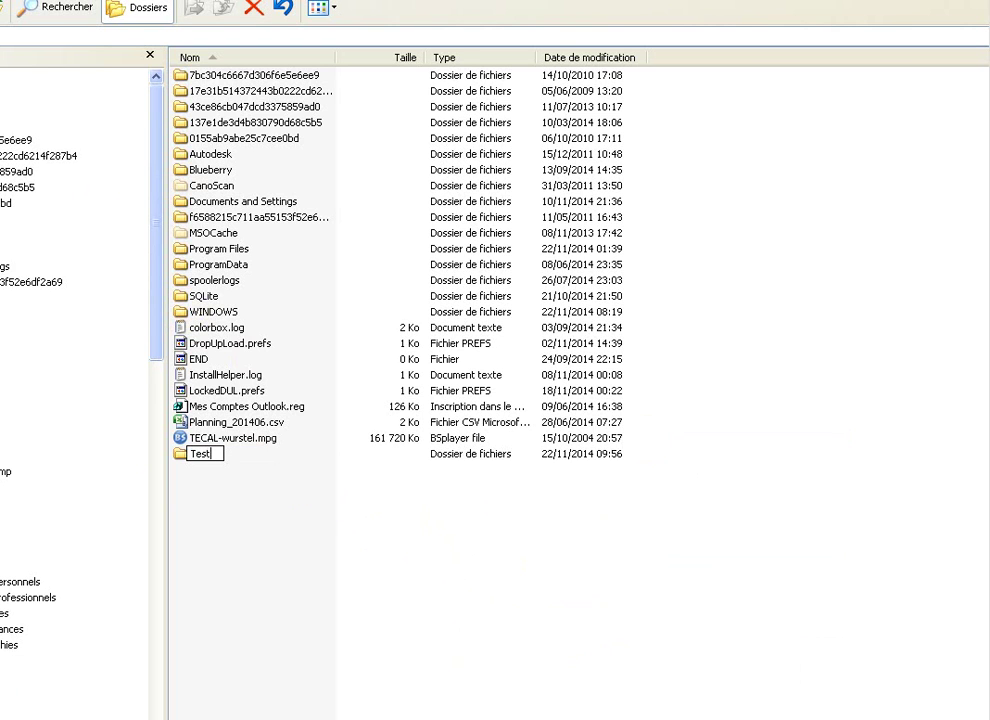
{"action": "key", "text": "Return"}
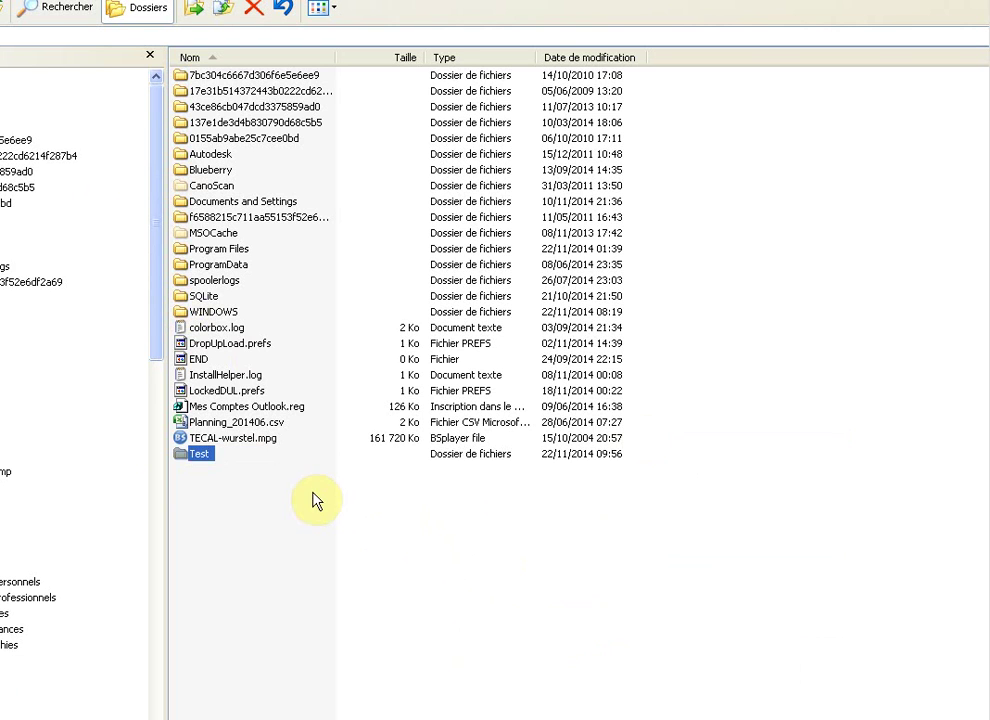
Step: Move colorbox.log into the Test folder, check the folder's contents and return to the parent folder
{"action": "left_click_drag", "start_coordinate": [210, 328], "coordinate": [200, 458]}
{"action": "double_click", "coordinate": [198, 454]}
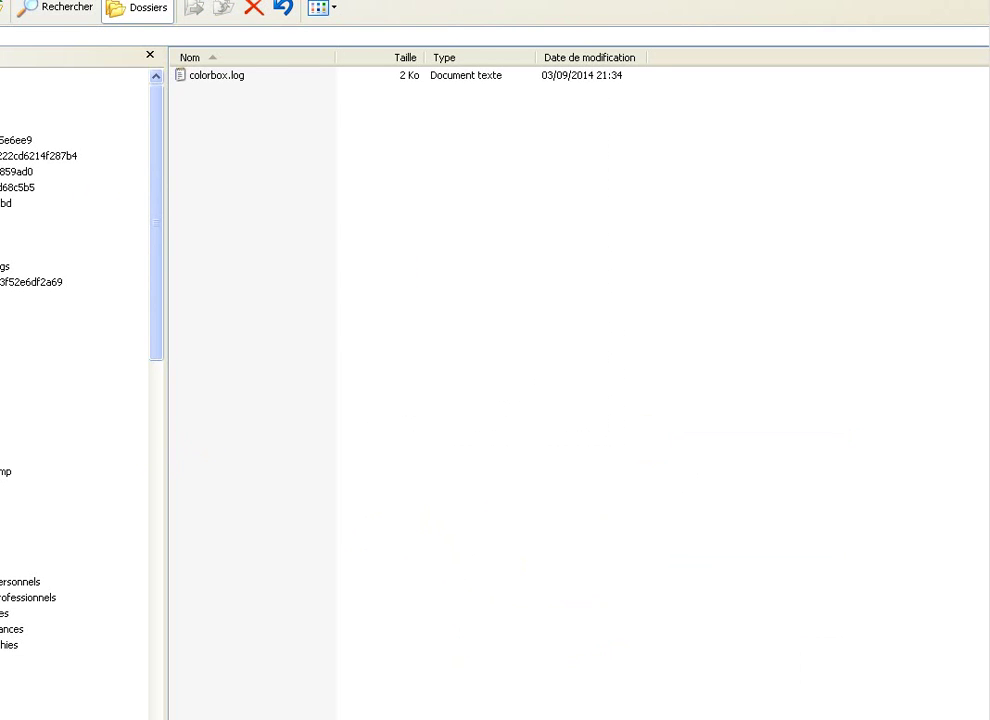
{"action": "left_click", "coordinate": [14, 14]}
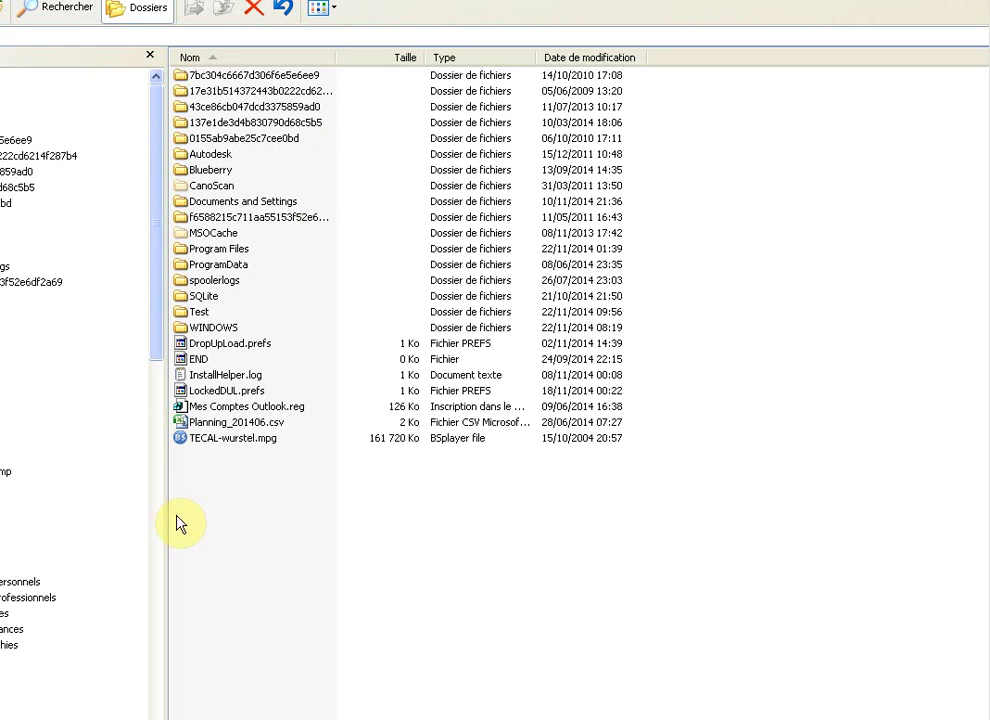
Step: Copy the Test folder and paste it into the Capgemini folder in Gestion Personnelle, choosing to move the copied elements
{"action": "double_click", "coordinate": [240, 312]}
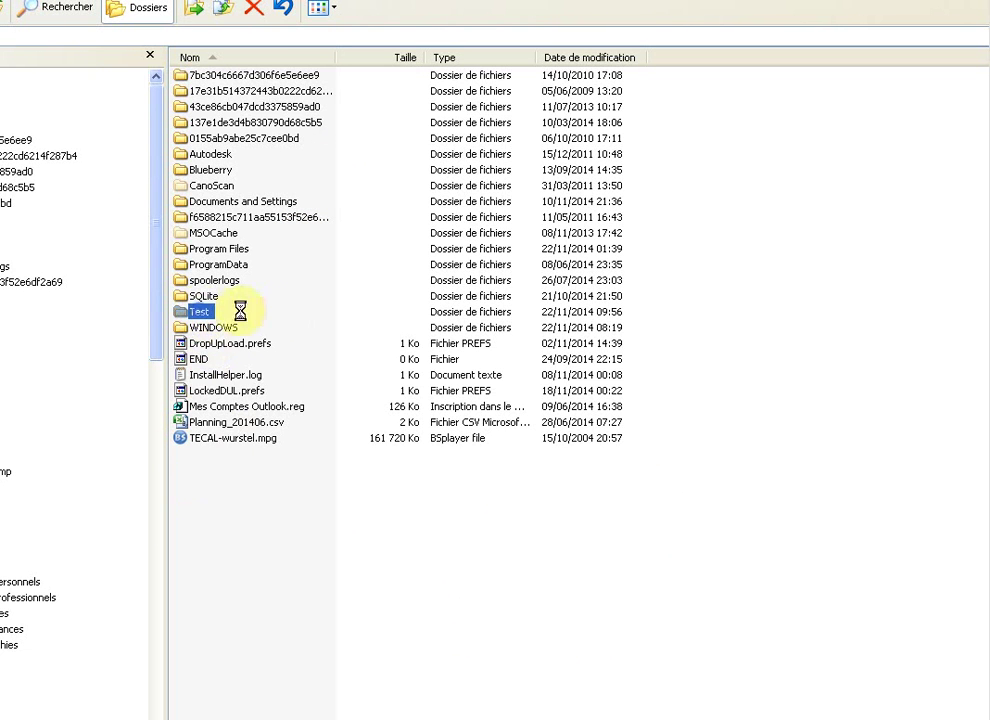
{"action": "right_click", "coordinate": [198, 312]}
{"action": "left_click", "coordinate": [253, 599]}
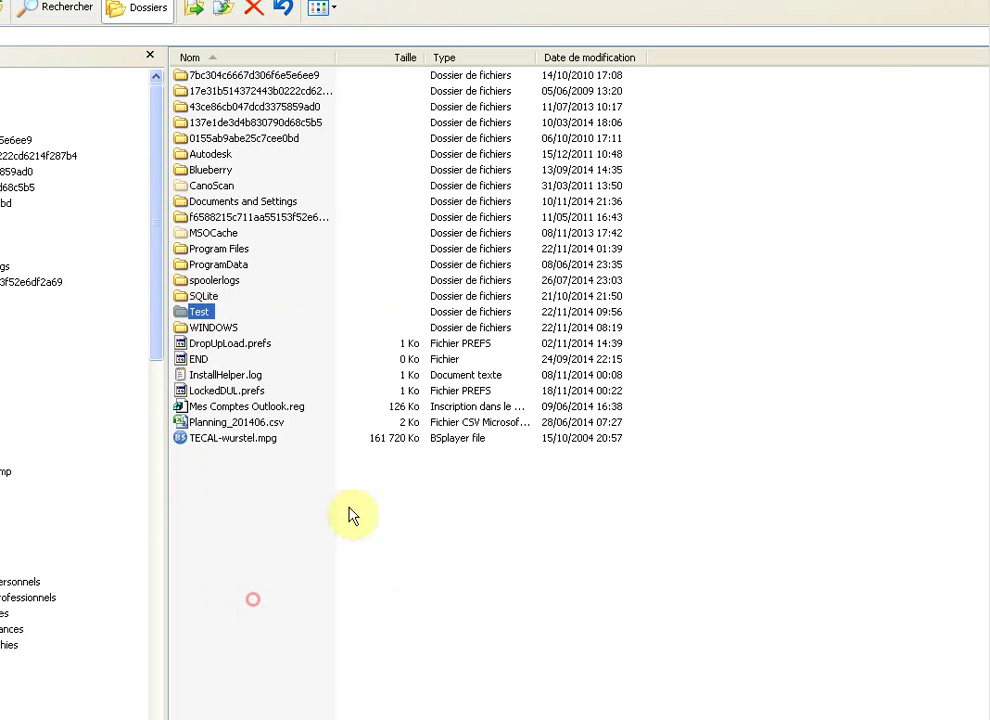
{"action": "key", "text": "alt+Tab"}
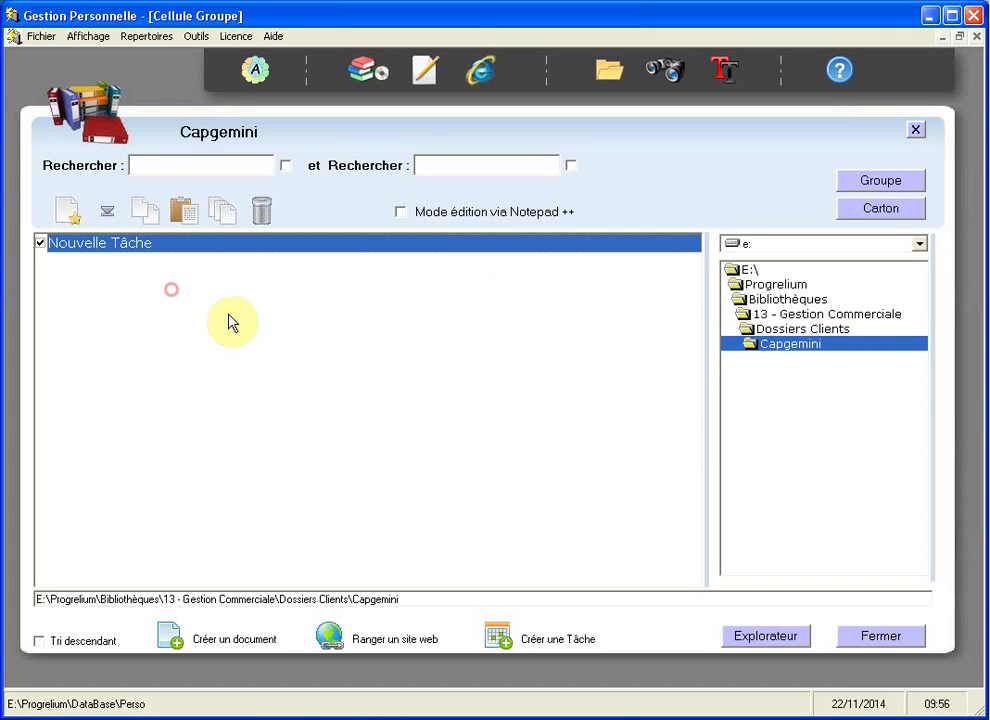
{"action": "right_click", "coordinate": [226, 315]}
{"action": "left_click", "coordinate": [279, 388]}
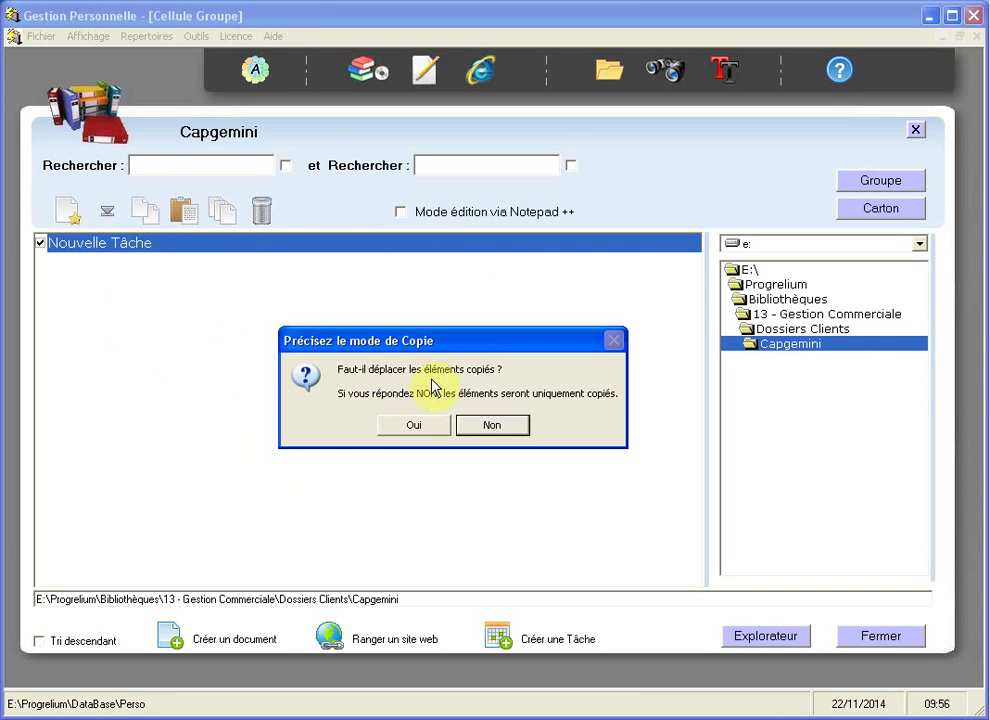
{"action": "left_click", "coordinate": [414, 428]}
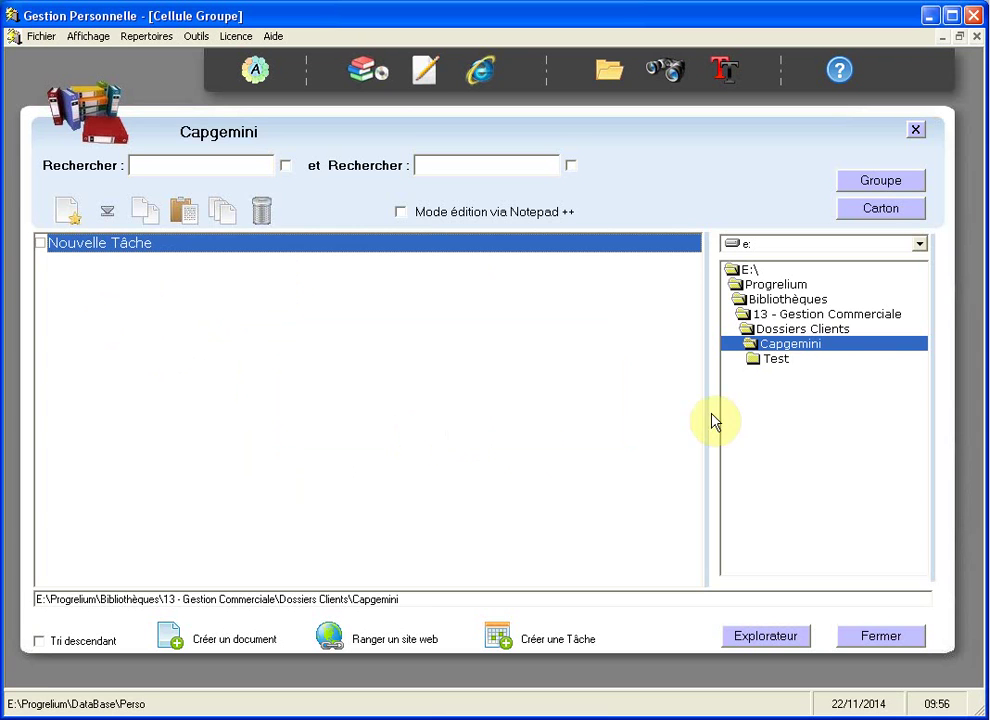
Step: View the contents of the Test folder and inspect the folder commands available for Capgemini and Test
{"action": "left_click", "coordinate": [770, 362]}
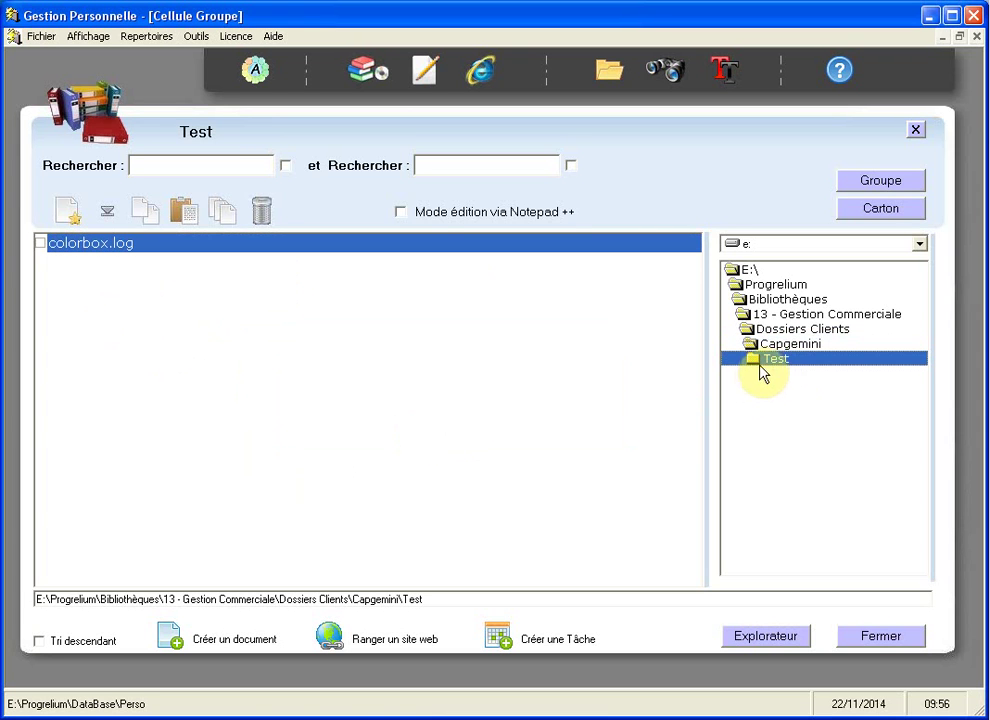
{"action": "left_click", "coordinate": [788, 344]}
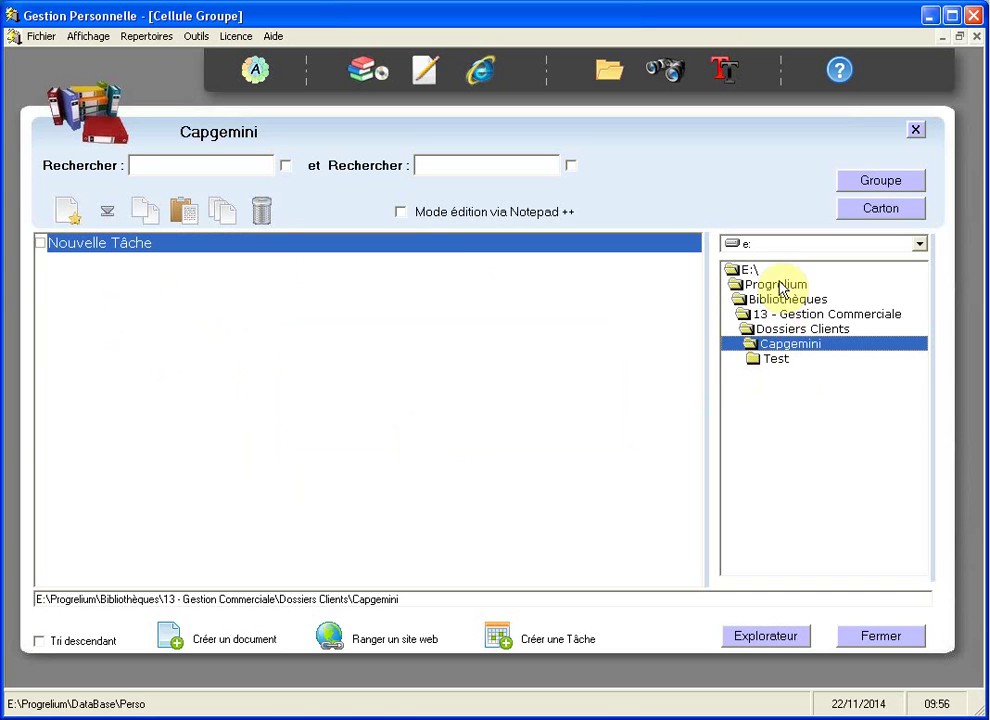
{"action": "right_click", "coordinate": [784, 348]}
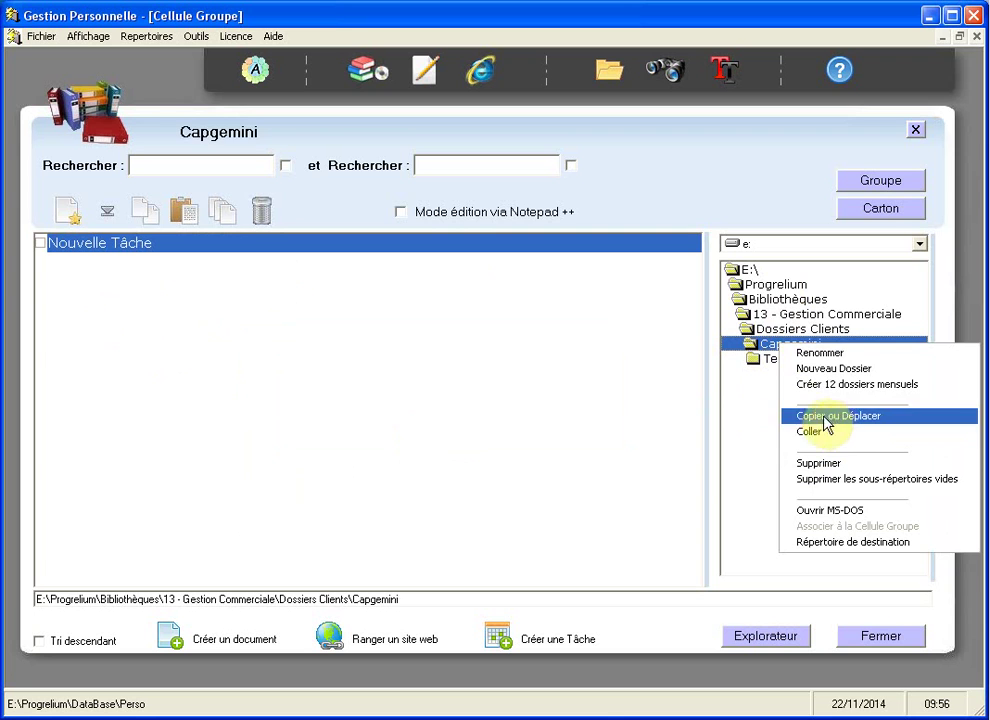
{"action": "left_click", "coordinate": [765, 362]}
{"action": "right_click", "coordinate": [767, 359]}
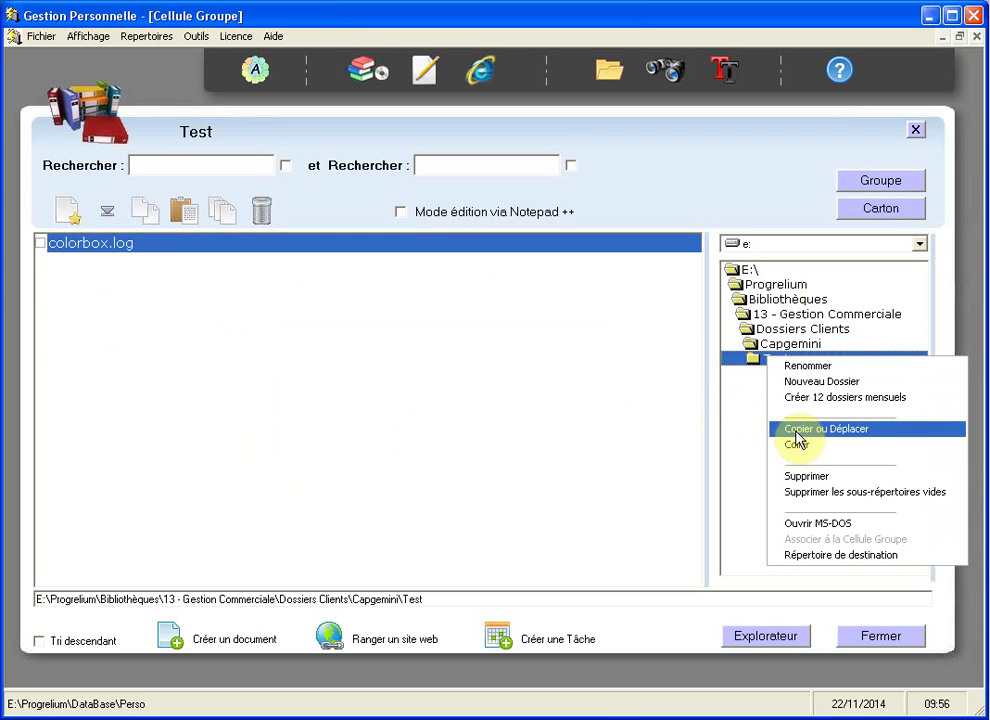
Step: Create a task named Mon livre 1 in the Dossiers Clients folder
{"action": "left_click", "coordinate": [776, 331]}
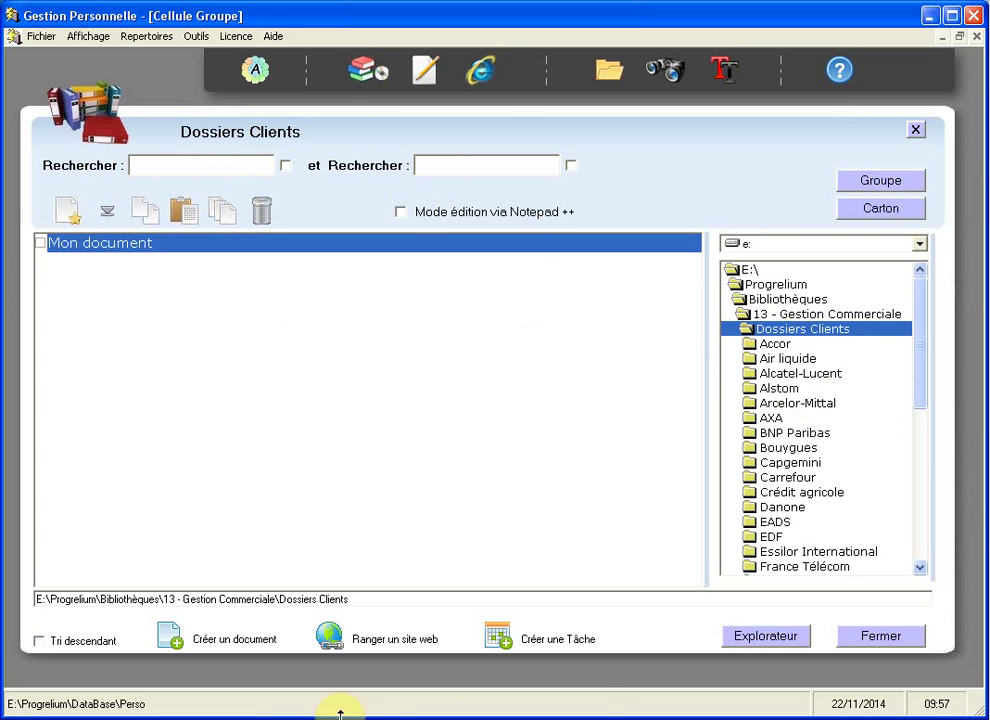
{"action": "left_click", "coordinate": [549, 648]}
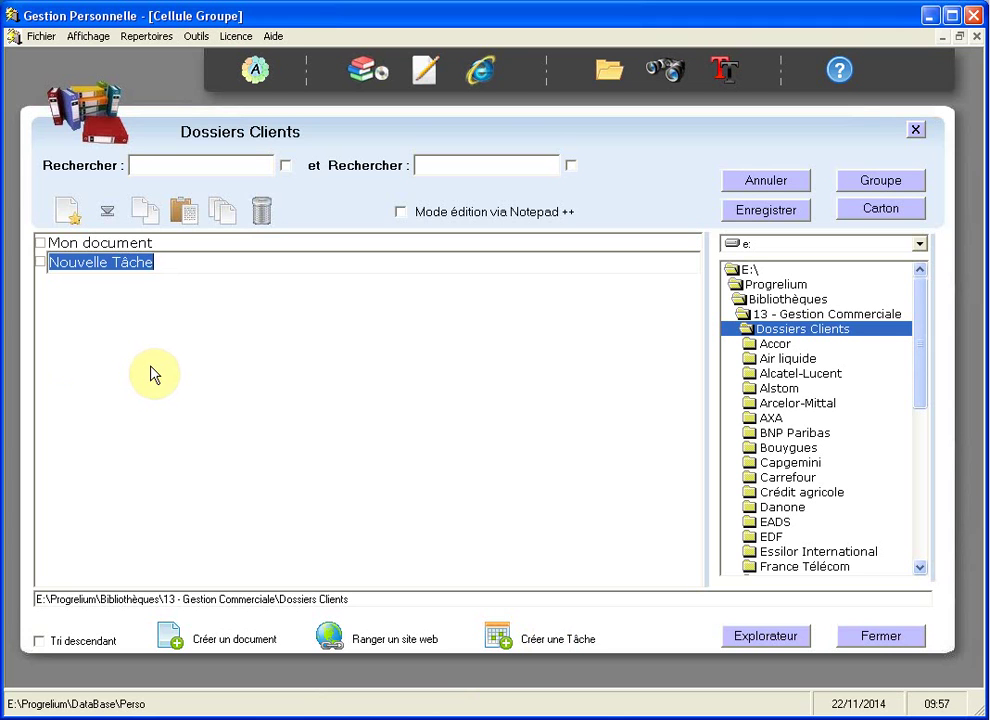
{"action": "key", "text": "BackSpace"}
{"action": "type", "text": "Mon li"}
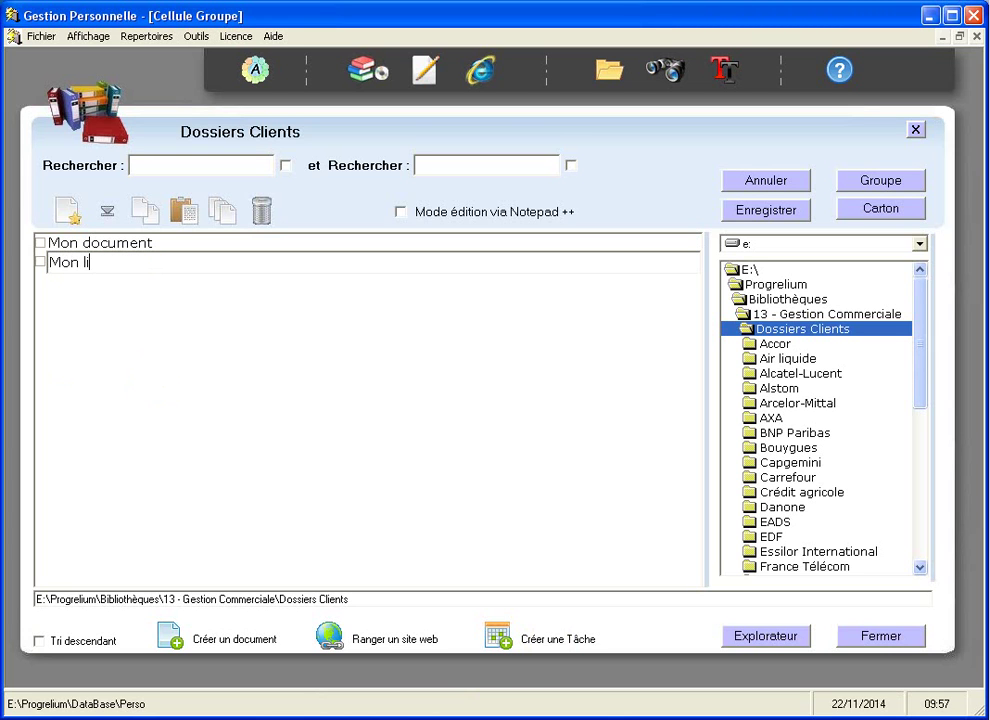
{"action": "type", "text": "vre 1"}
{"action": "key", "text": "Return"}
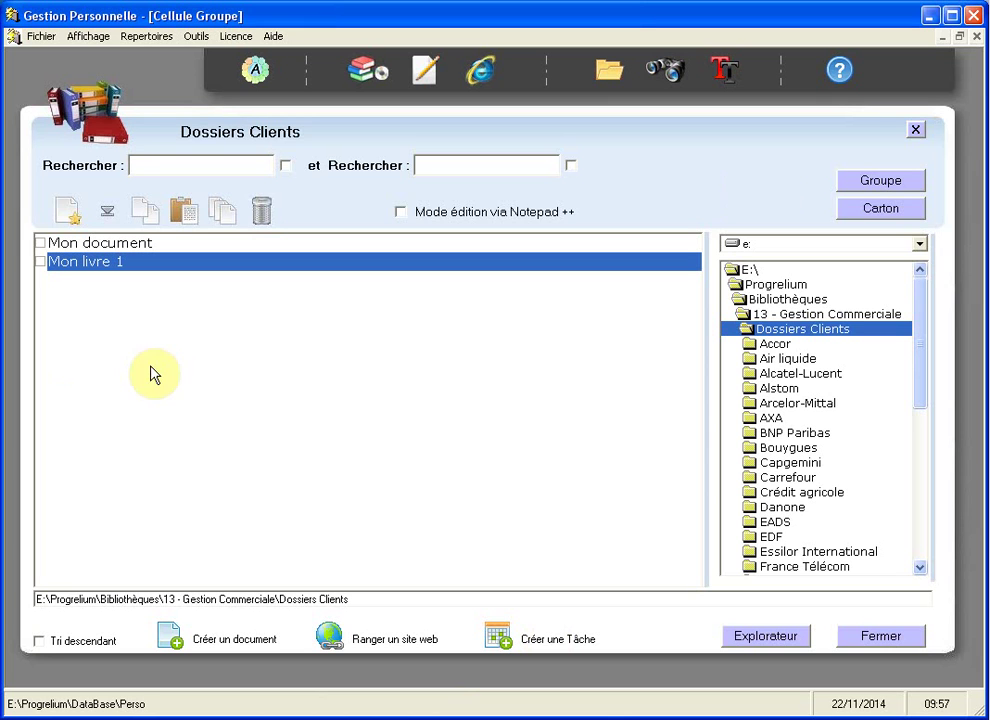
Step: Add another task named Mon livre 2 to Dossiers Clients
{"action": "left_click", "coordinate": [540, 642]}
{"action": "type", "text": "Mon livre 2"}
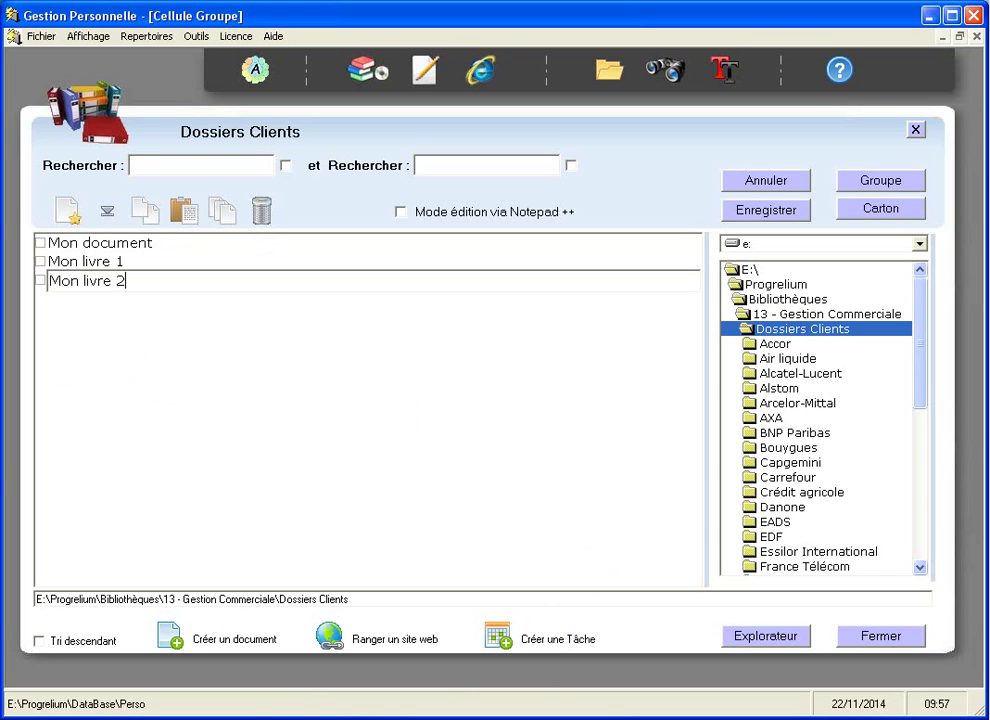
{"action": "key", "text": "Return"}
Step: Filter Dossiers Clients by "livre" and "1", switch the second criterion to exclusion, and restore it to inclusion
{"action": "left_click", "coordinate": [193, 165]}
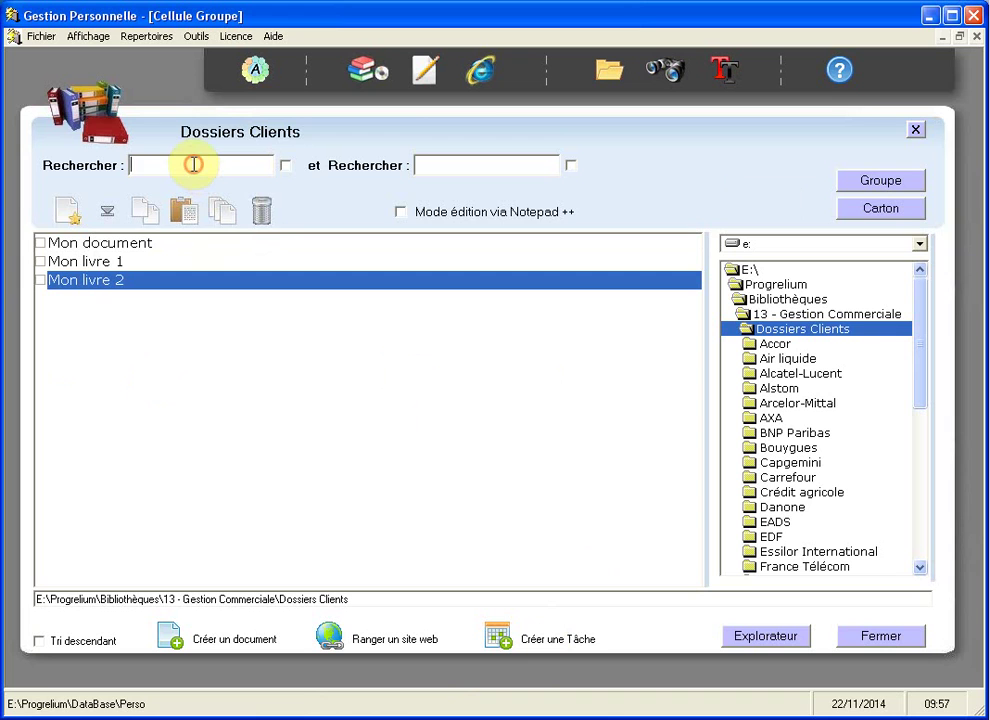
{"action": "type", "text": "livre"}
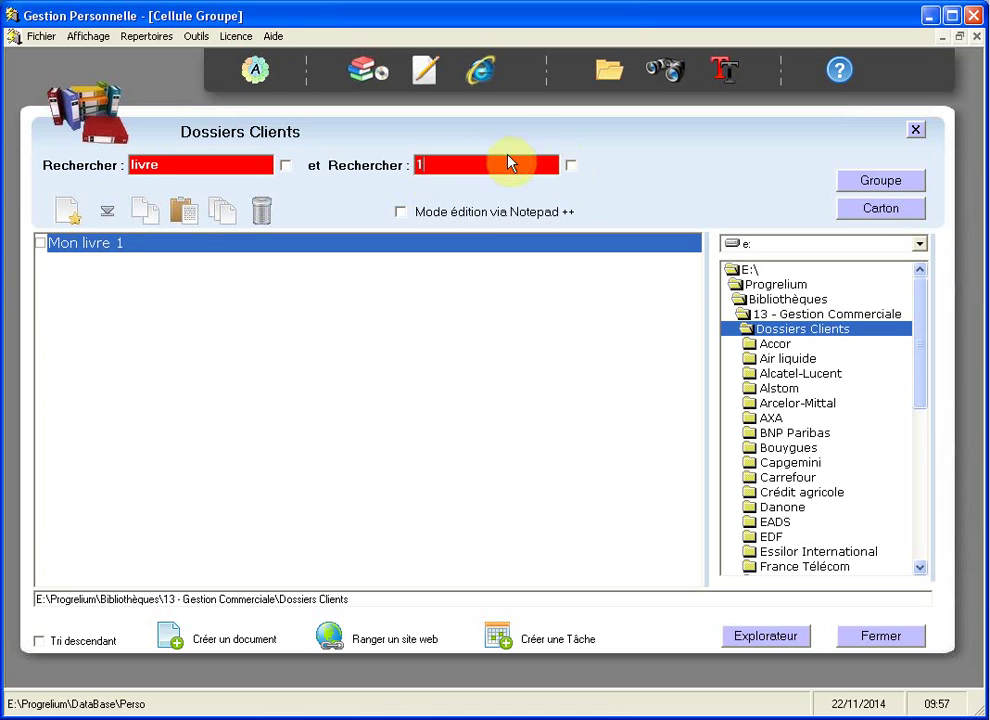
{"action": "left_click", "coordinate": [571, 167]}
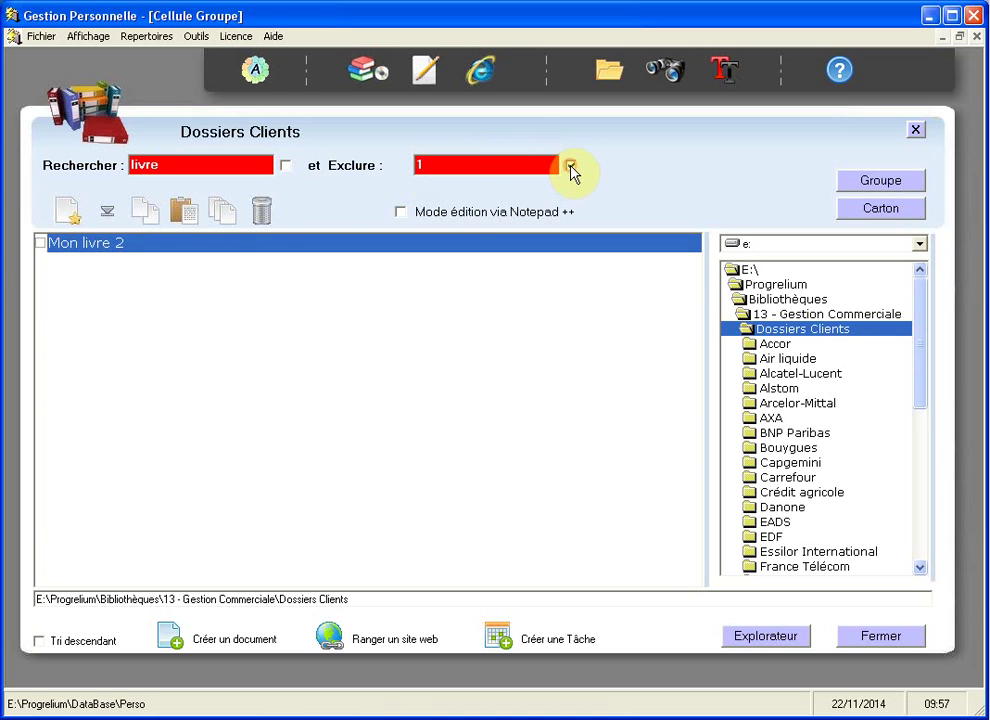
{"action": "left_click", "coordinate": [80, 246]}
{"action": "left_click", "coordinate": [569, 167]}
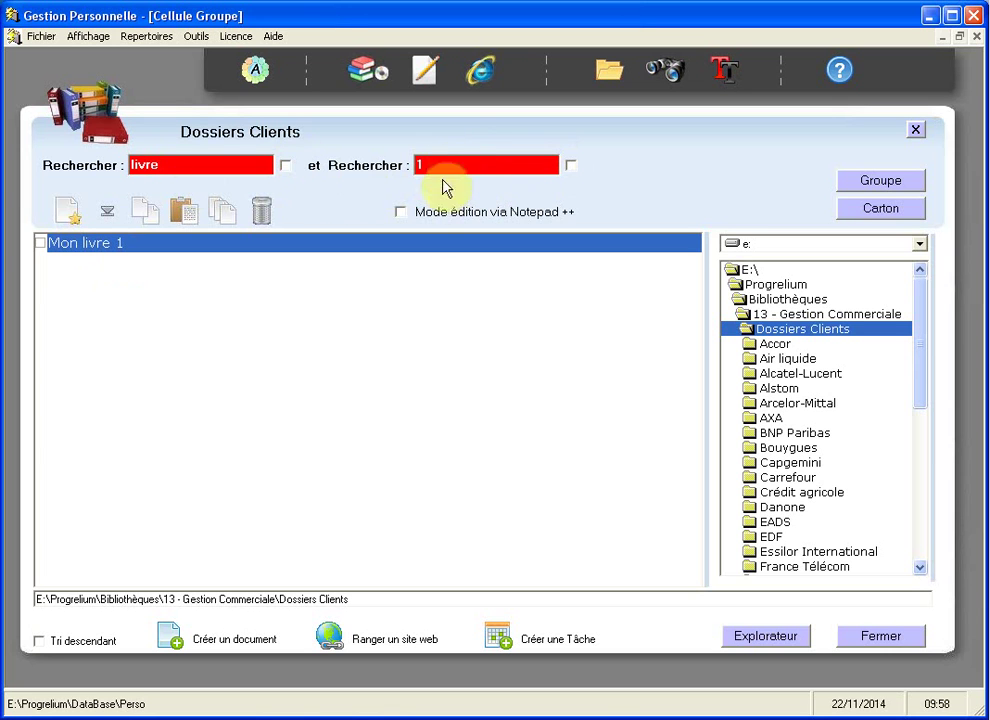
Step: Clear both search criteria to list all the Dossiers Clients items again
{"action": "left_click_drag", "start_coordinate": [448, 168], "coordinate": [310, 171]}
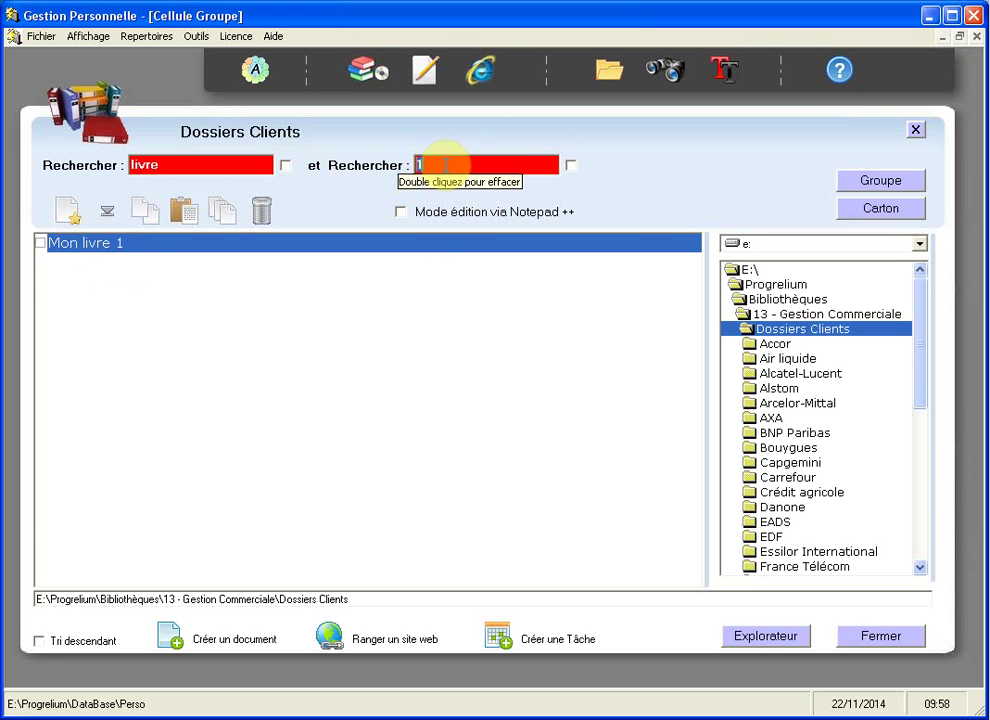
{"action": "double_click", "coordinate": [445, 164]}
{"action": "double_click", "coordinate": [168, 164]}
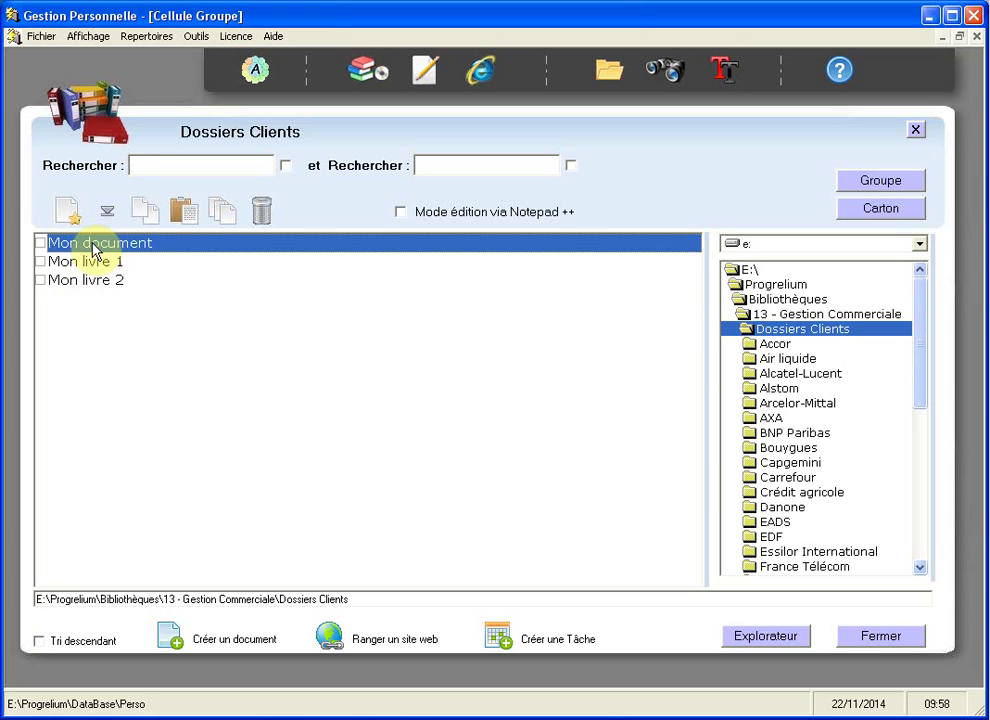
Step: Rename Mon document in Dossiers Clients as Journal de Bord
{"action": "right_click", "coordinate": [100, 248]}
{"action": "left_click", "coordinate": [126, 257]}
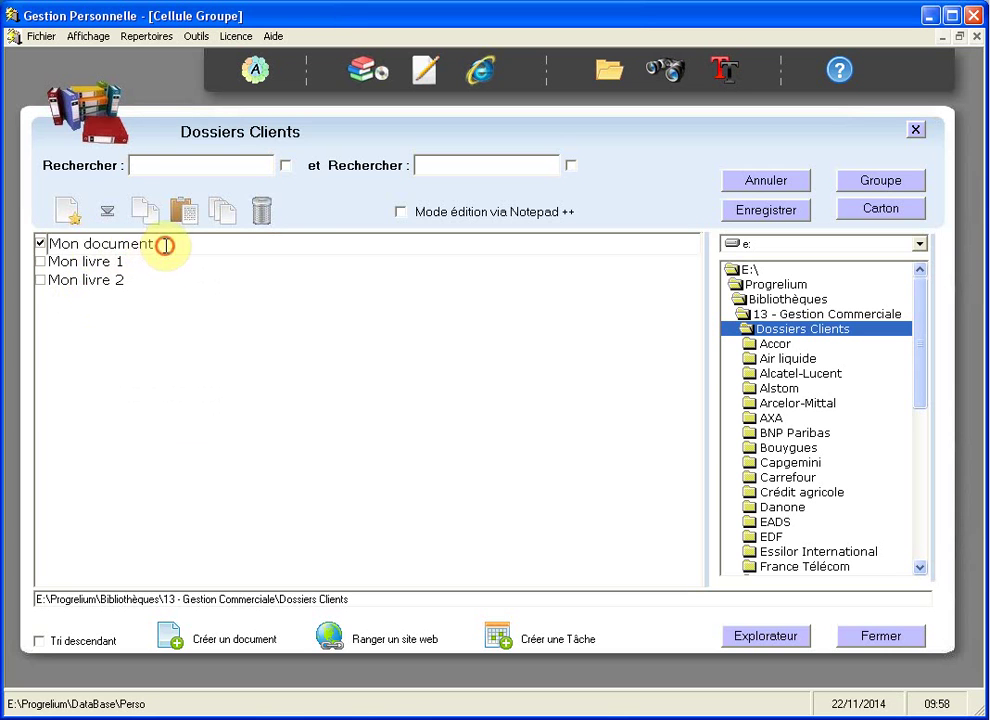
{"action": "double_click", "coordinate": [164, 244]}
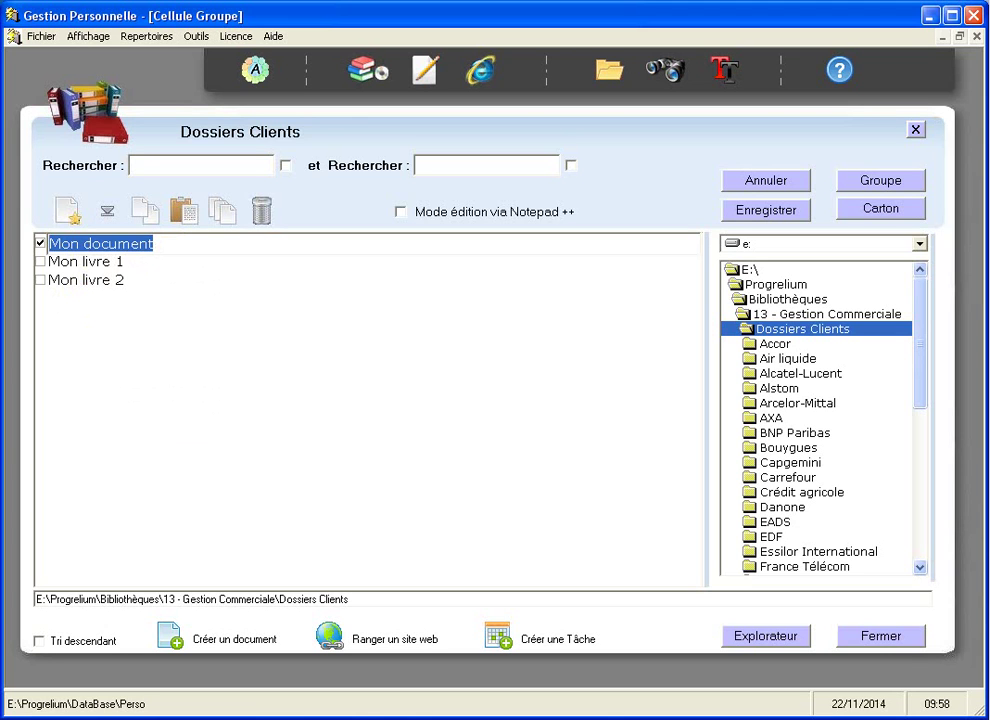
{"action": "type", "text": "L"}
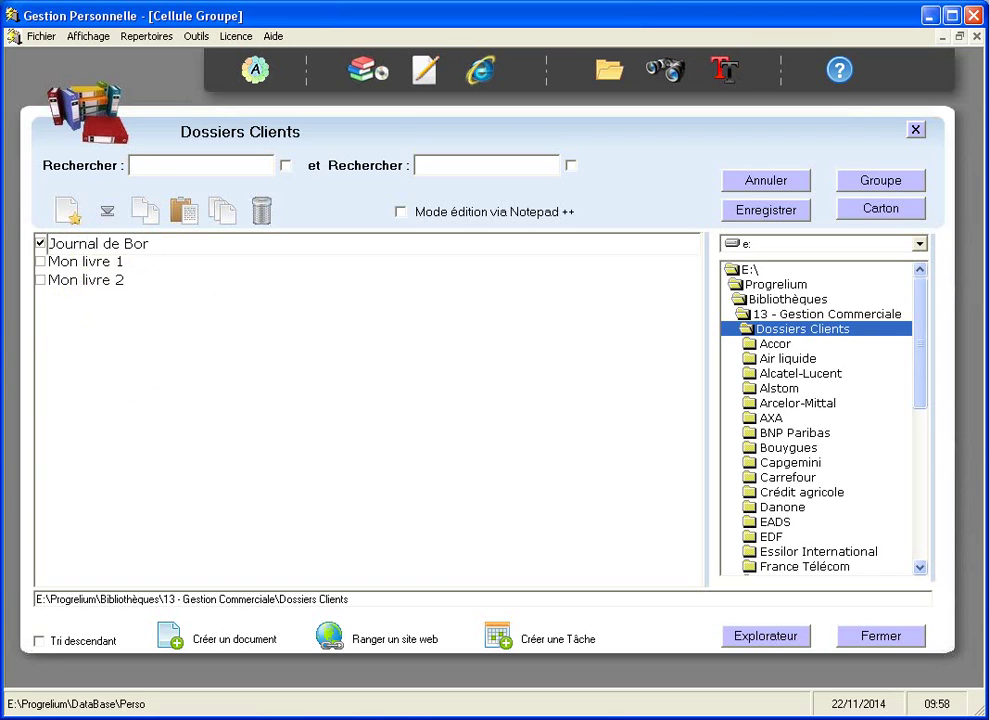
{"action": "key", "text": "Return"}
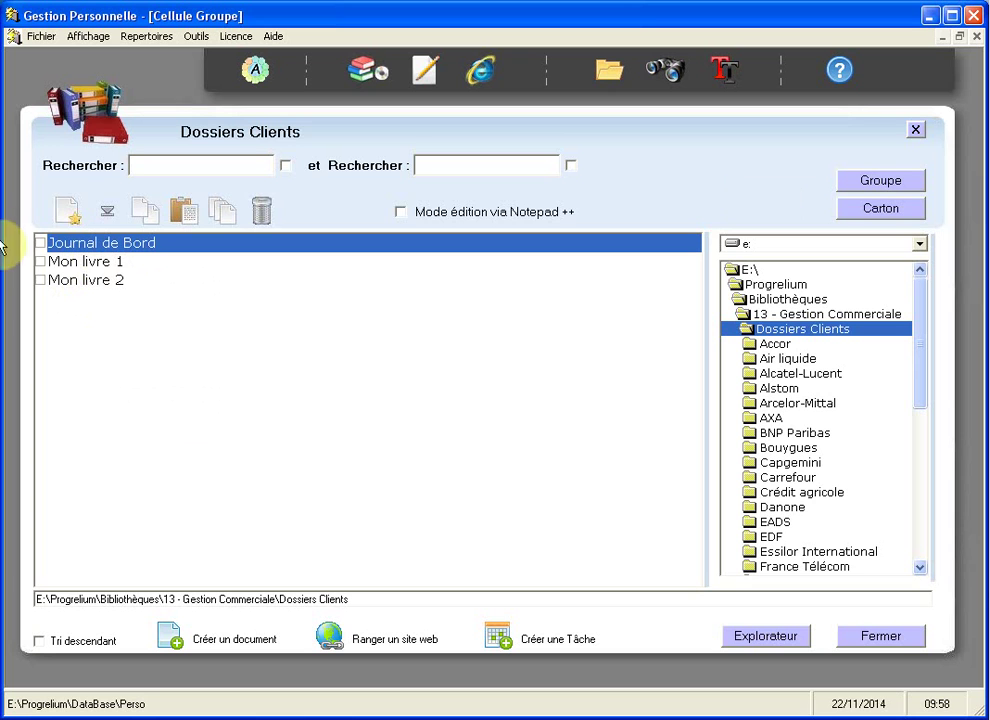
Step: Rename the task Mon livre 1 as A _ Mon livre 1
{"action": "left_click", "coordinate": [58, 261]}
{"action": "right_click", "coordinate": [59, 264]}
{"action": "left_click", "coordinate": [104, 277]}
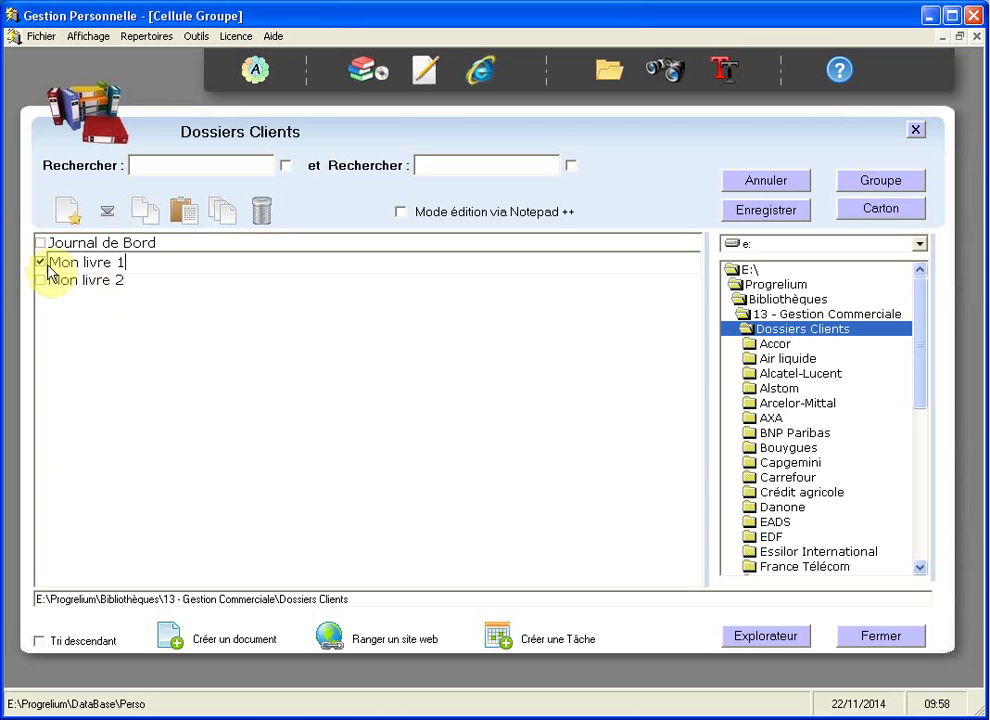
{"action": "type", "text": "A_"}
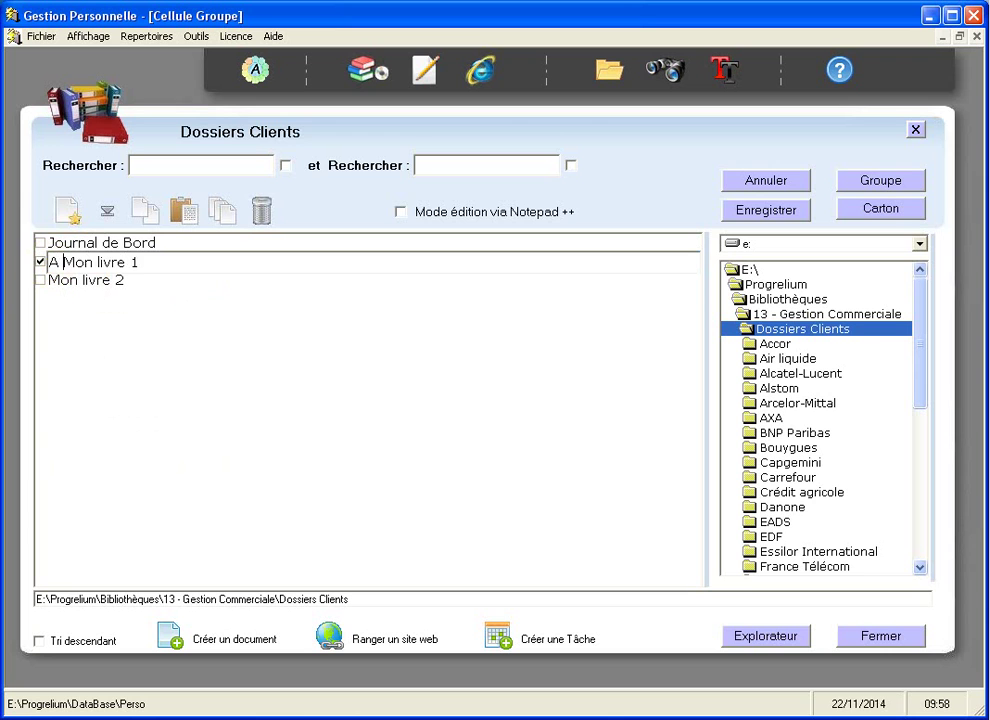
{"action": "key", "text": "Return"}
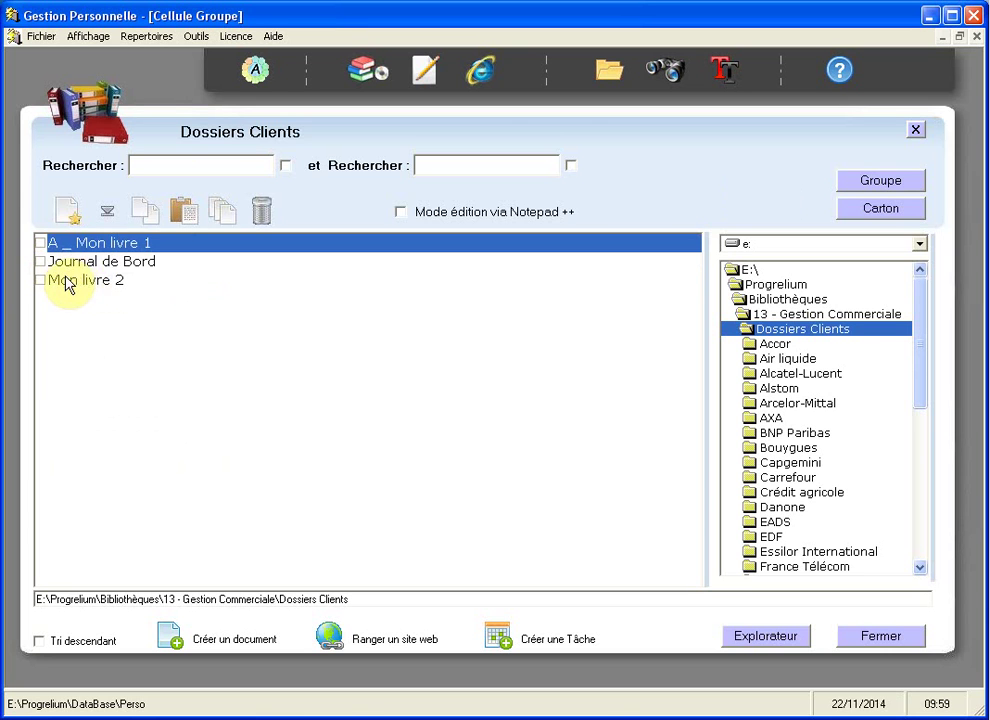
Step: Rename the task Mon livre 2 in Dossiers Clients as B - Mon livre 2
{"action": "left_click", "coordinate": [66, 281]}
{"action": "right_click", "coordinate": [66, 281]}
{"action": "left_click", "coordinate": [115, 290]}
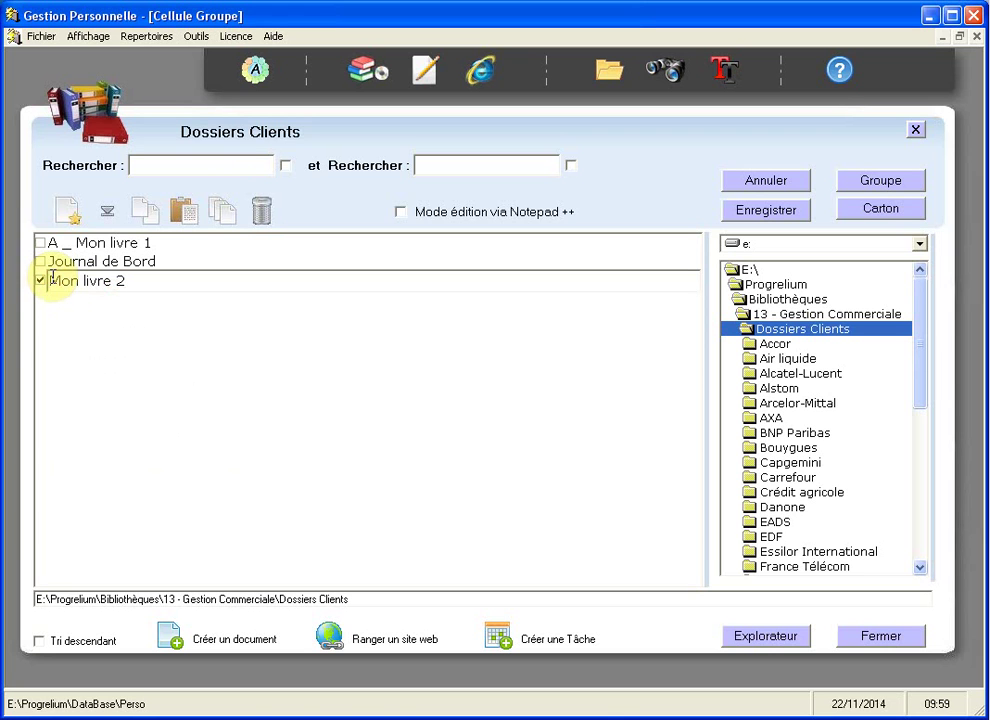
{"action": "type", "text": "B"}
{"action": "type", "text": " -"}
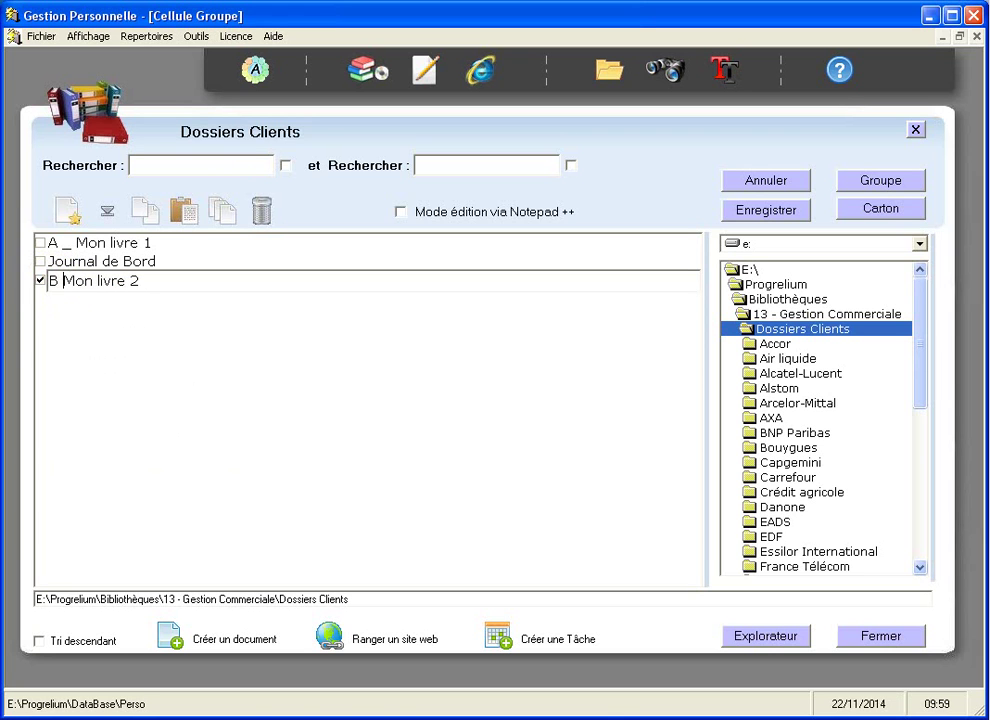
{"action": "key", "text": "Return"}
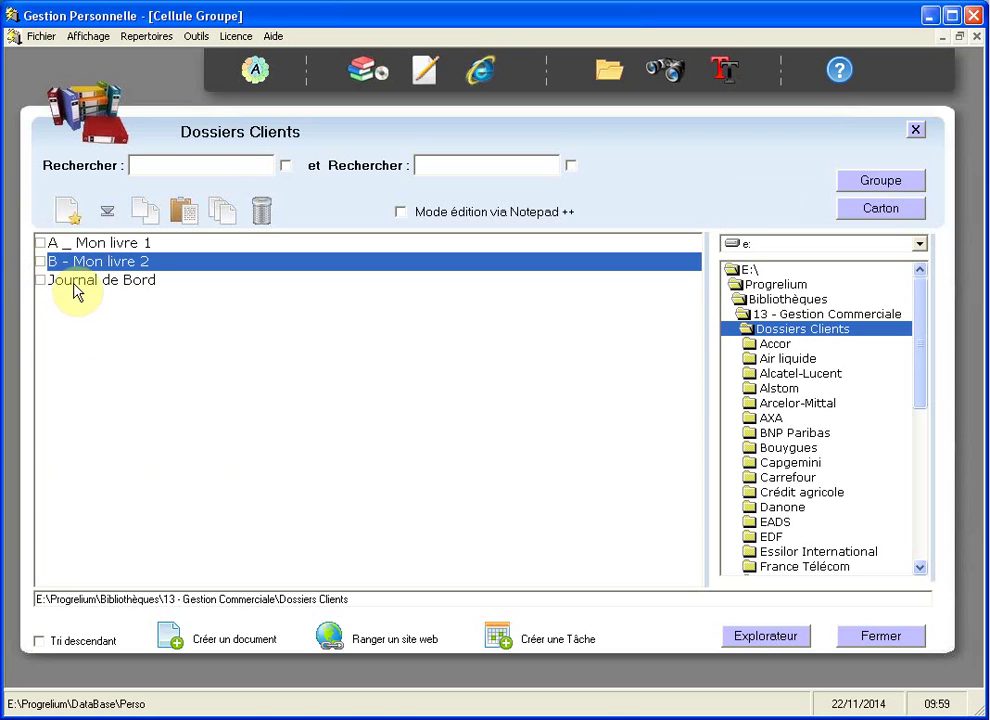
Step: Mark Journal de Bord with a leading asterisk so it sorts ahead of the other items
{"action": "left_click", "coordinate": [80, 282]}
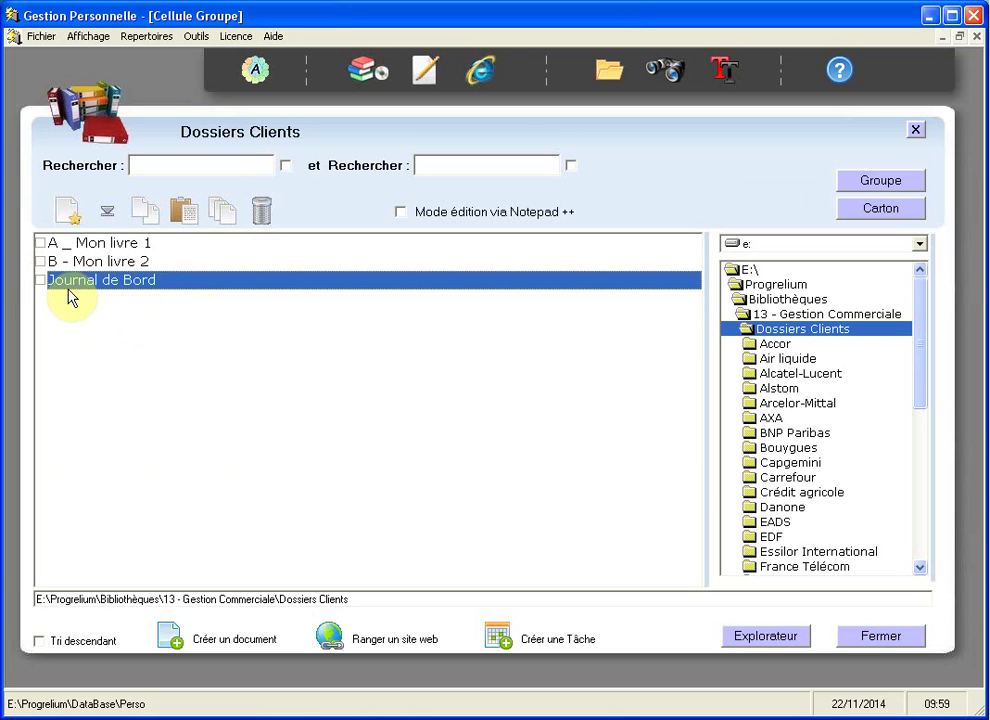
{"action": "left_click", "coordinate": [68, 213]}
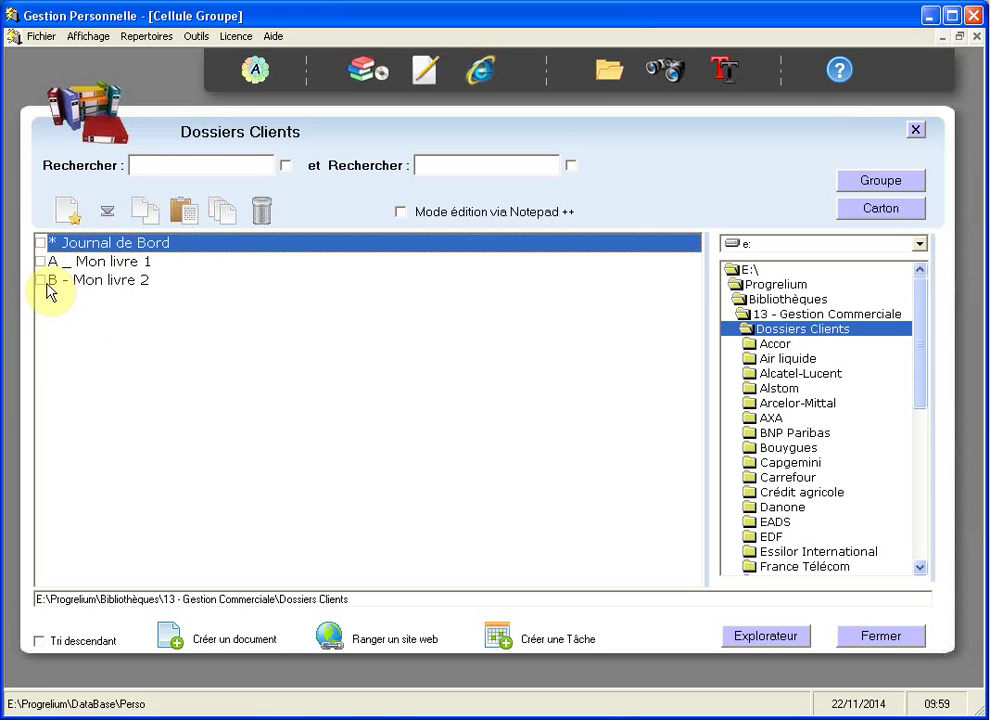
Step: Number B - Mon livre 2 as 0001 and A _ Mon livre 1 as 0002 using last-position numbering
{"action": "left_click", "coordinate": [104, 282]}
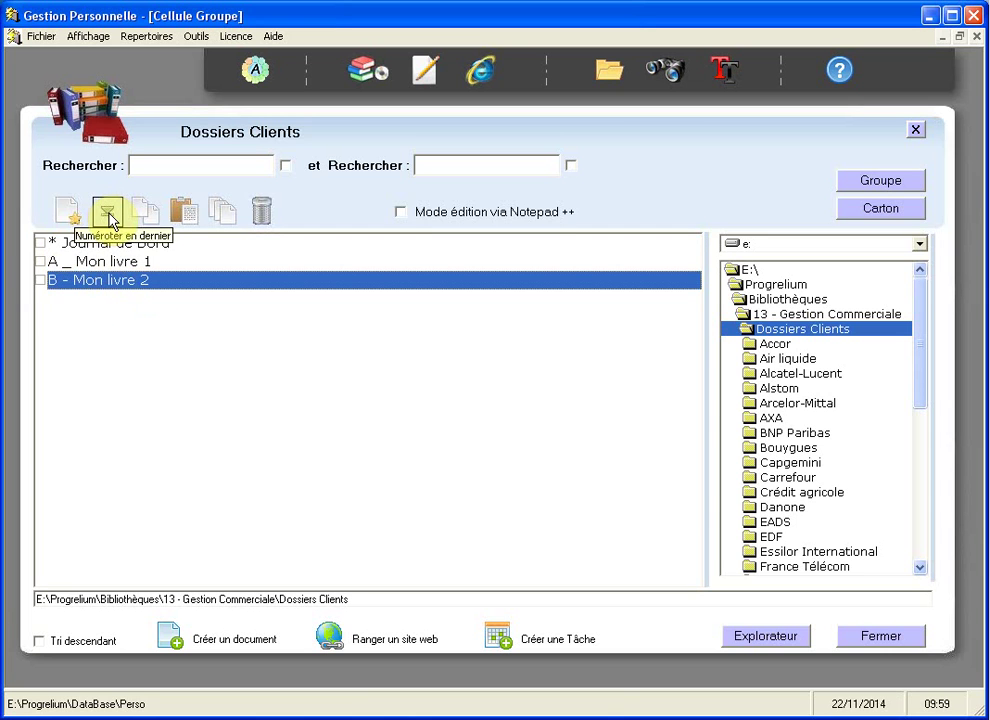
{"action": "left_click", "coordinate": [108, 214]}
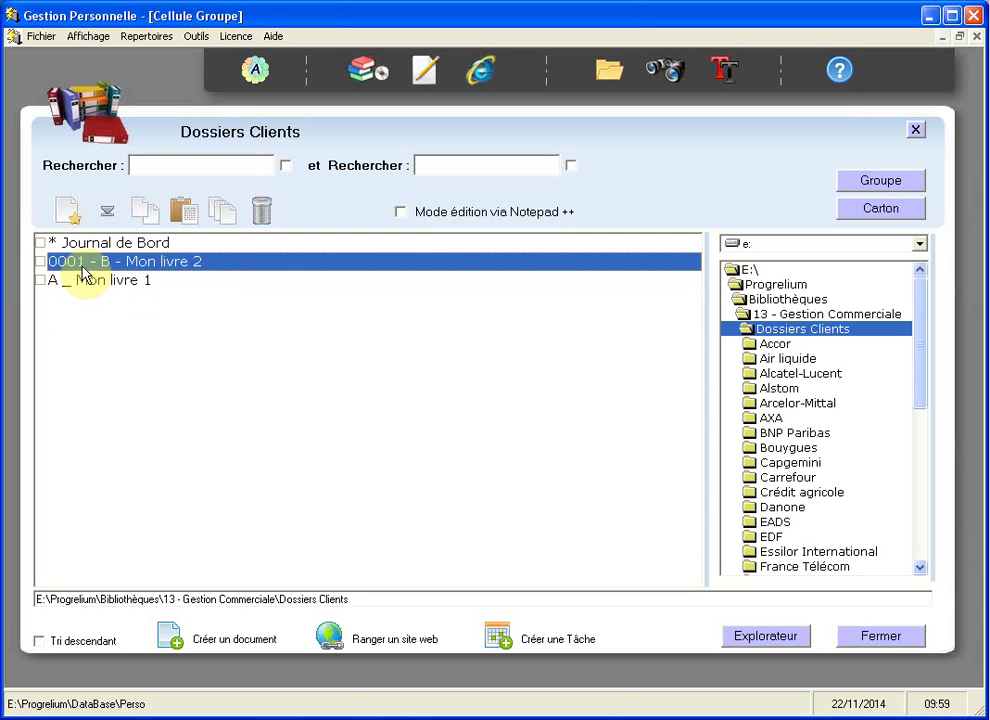
{"action": "left_click", "coordinate": [83, 286]}
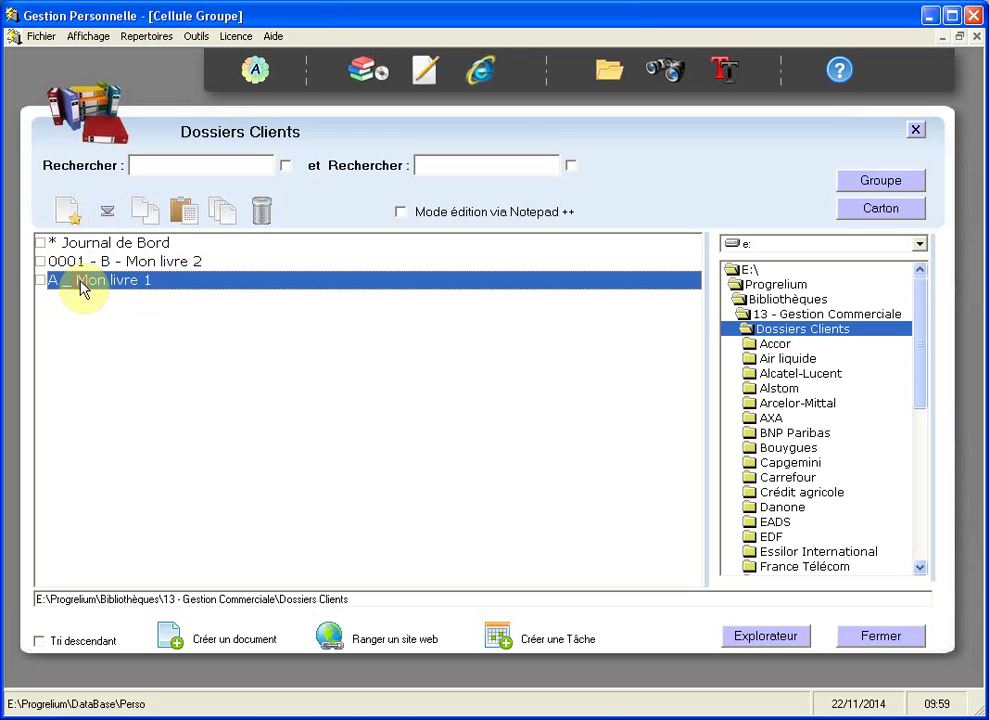
{"action": "left_click", "coordinate": [110, 214]}
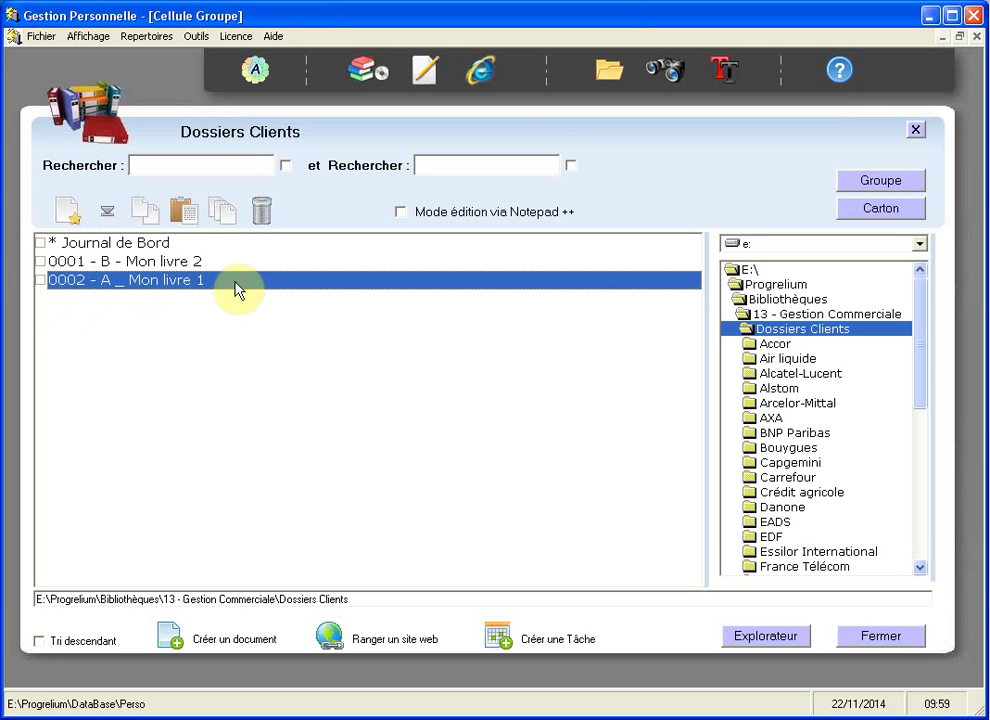
Step: Reorder the numbered items by placing A _ Mon livre 1 in first position
{"action": "right_click", "coordinate": [107, 281]}
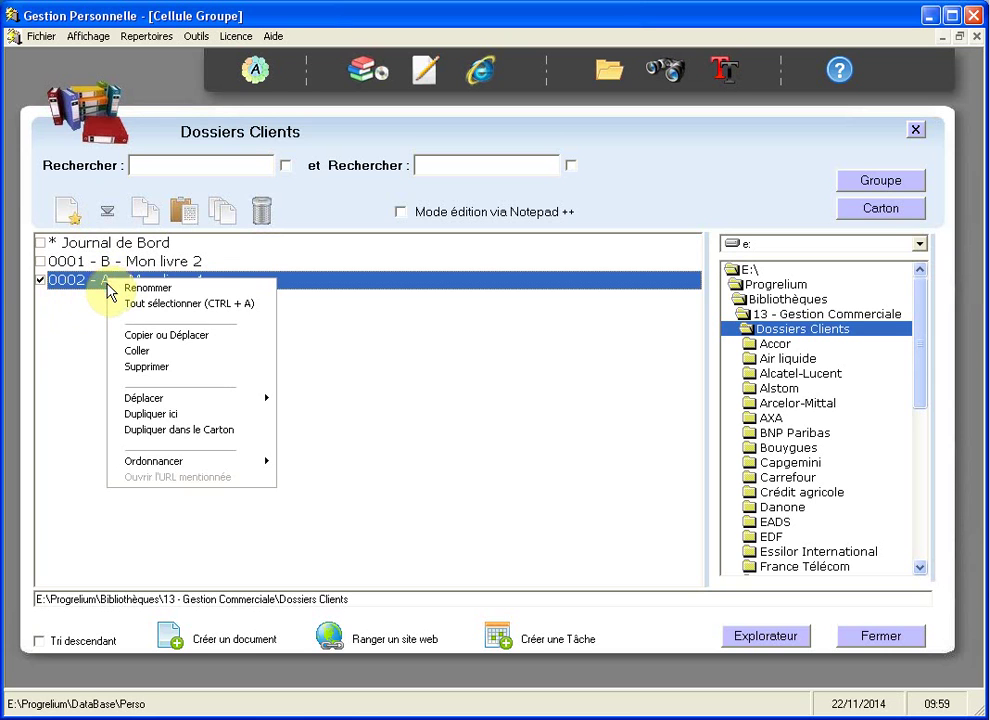
{"action": "left_click", "coordinate": [88, 292]}
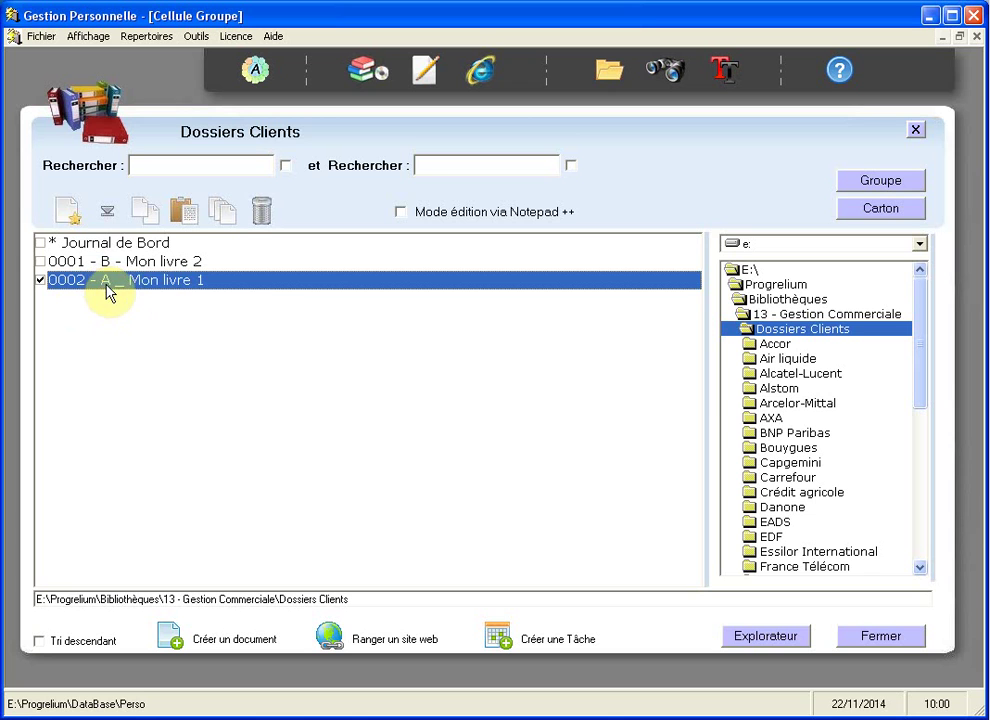
{"action": "right_click", "coordinate": [107, 284]}
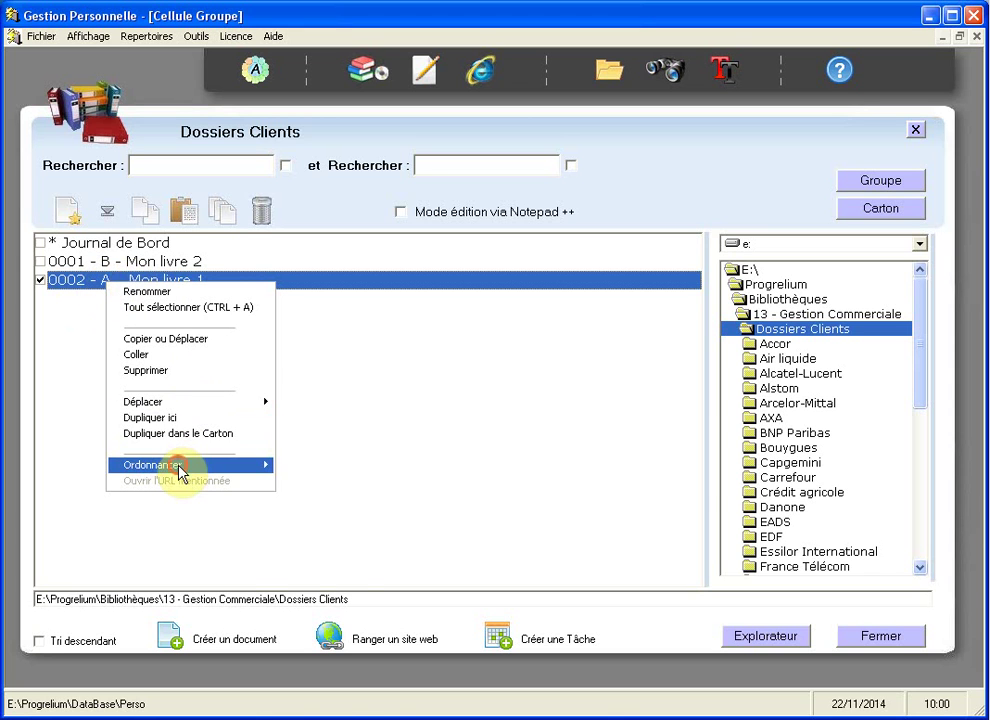
{"action": "mouse_move", "coordinate": [180, 470]}
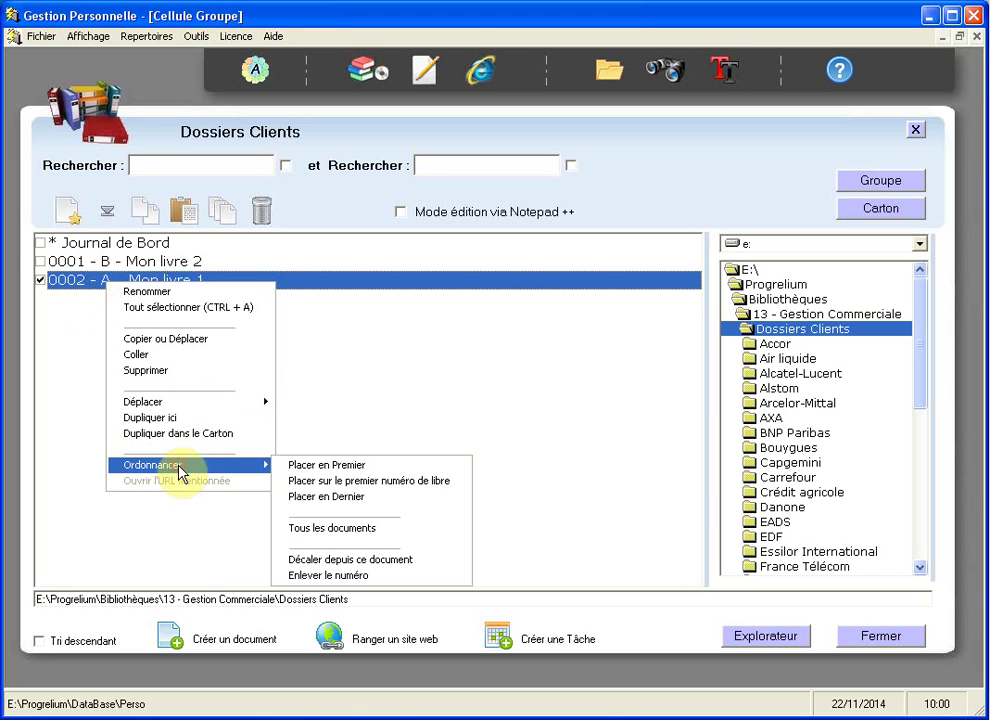
{"action": "left_click", "coordinate": [390, 468]}
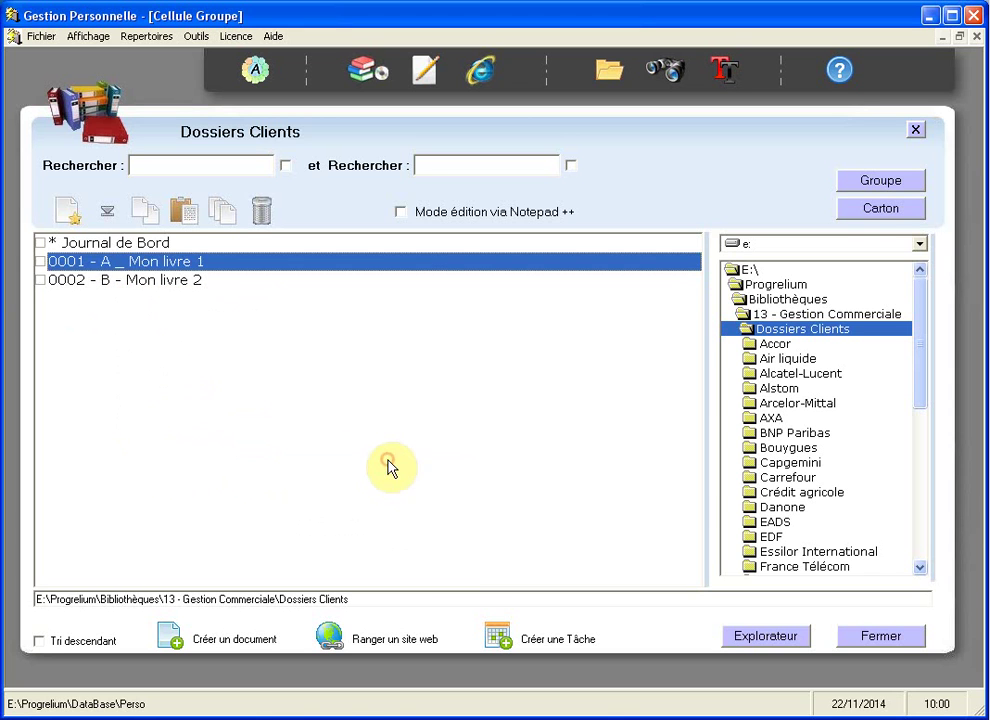
Step: Remove the order numbers from A _ Mon livre 1 and B - Mon livre 2
{"action": "right_click", "coordinate": [90, 268]}
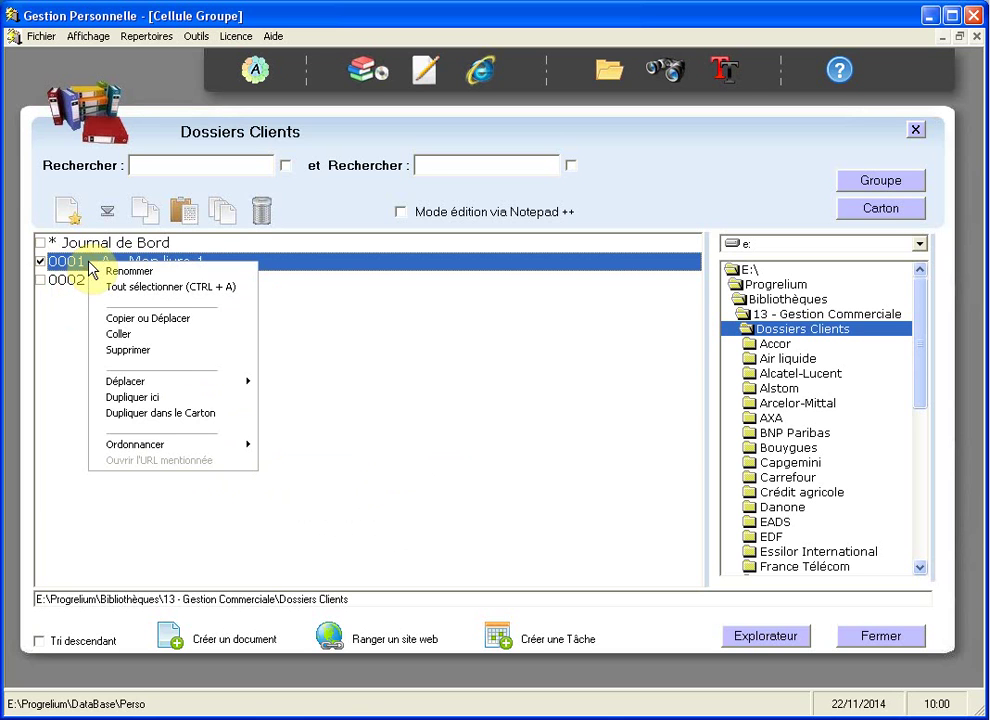
{"action": "mouse_move", "coordinate": [168, 446]}
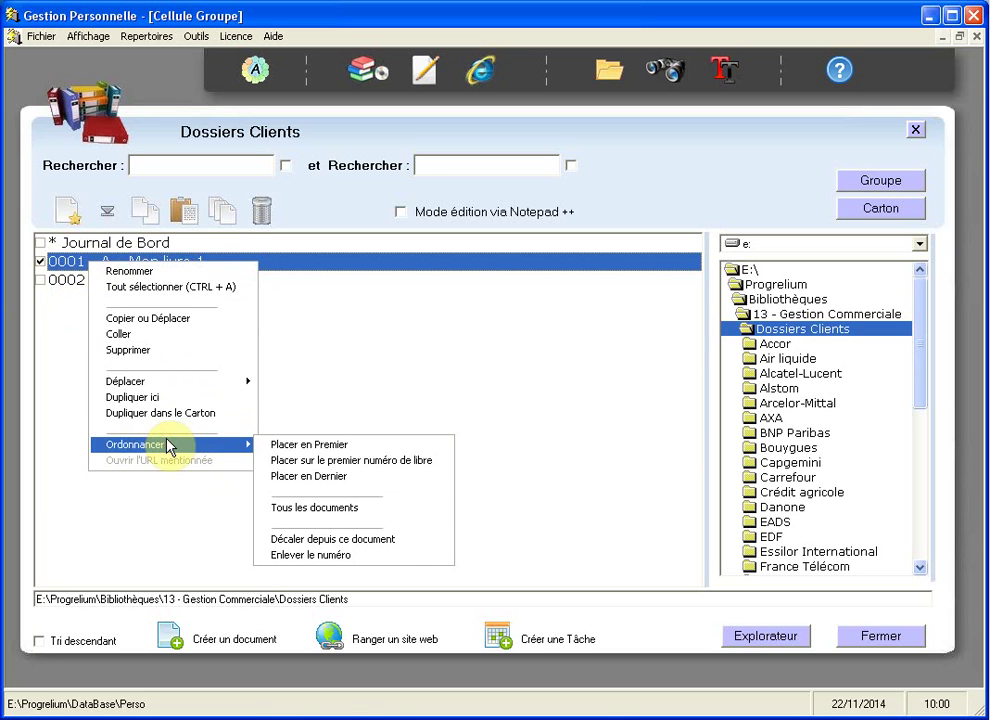
{"action": "left_click", "coordinate": [349, 556]}
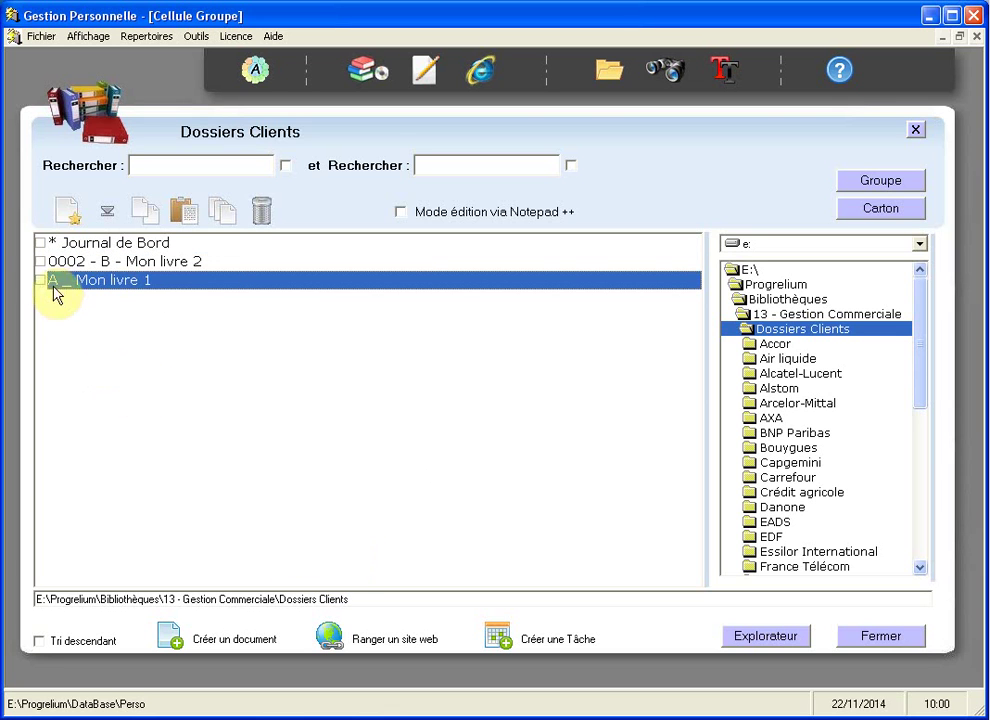
{"action": "left_click", "coordinate": [41, 262]}
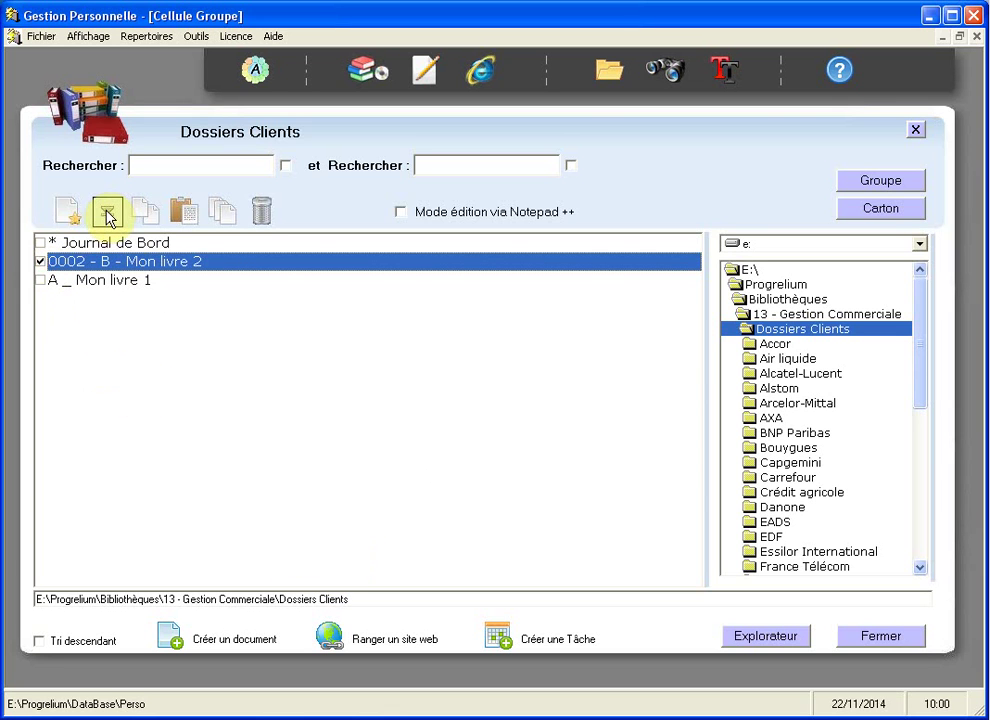
{"action": "left_click", "coordinate": [108, 215]}
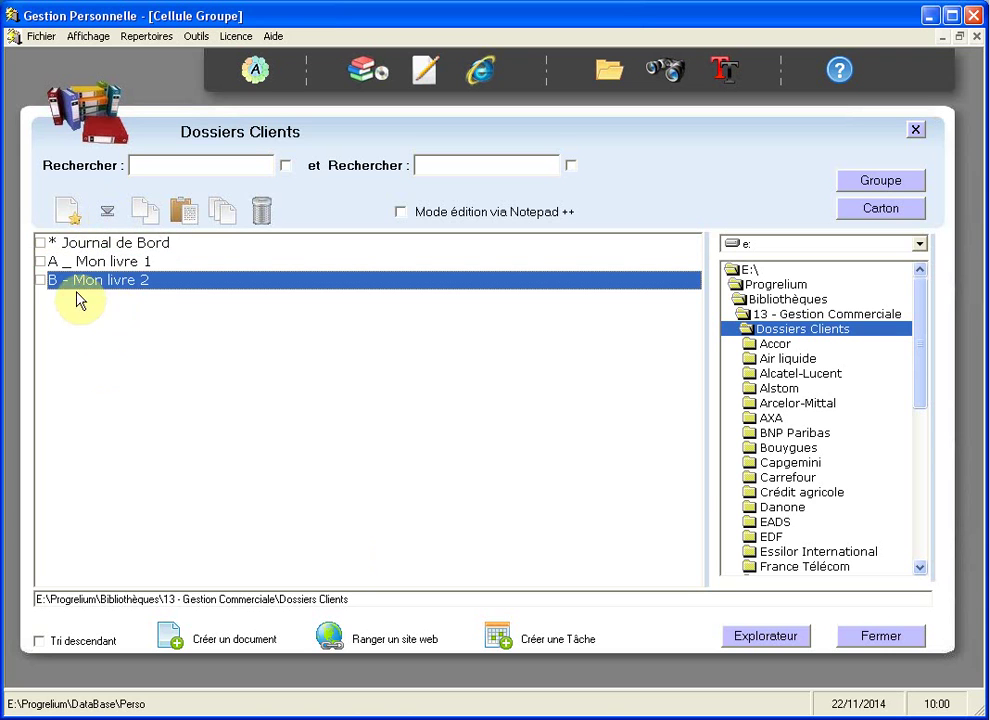
Step: Copy A _ Mon livre 1 from Dossiers Clients into the Accor folder, keeping the original in place
{"action": "left_click", "coordinate": [119, 262]}
{"action": "left_click", "coordinate": [145, 213]}
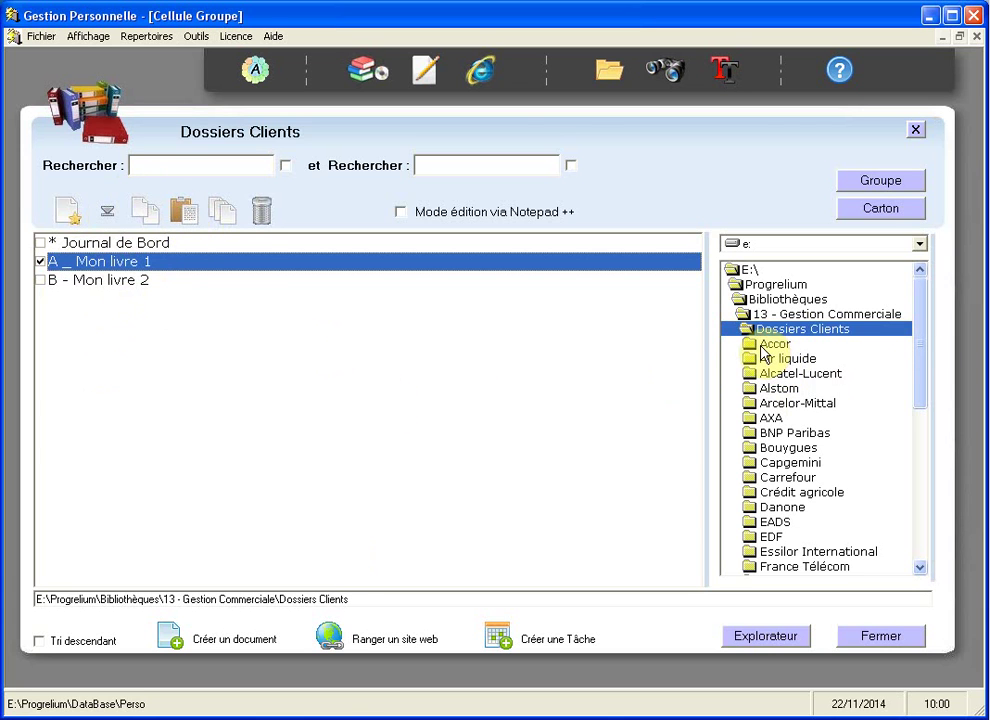
{"action": "left_click", "coordinate": [763, 344]}
{"action": "left_click", "coordinate": [184, 210]}
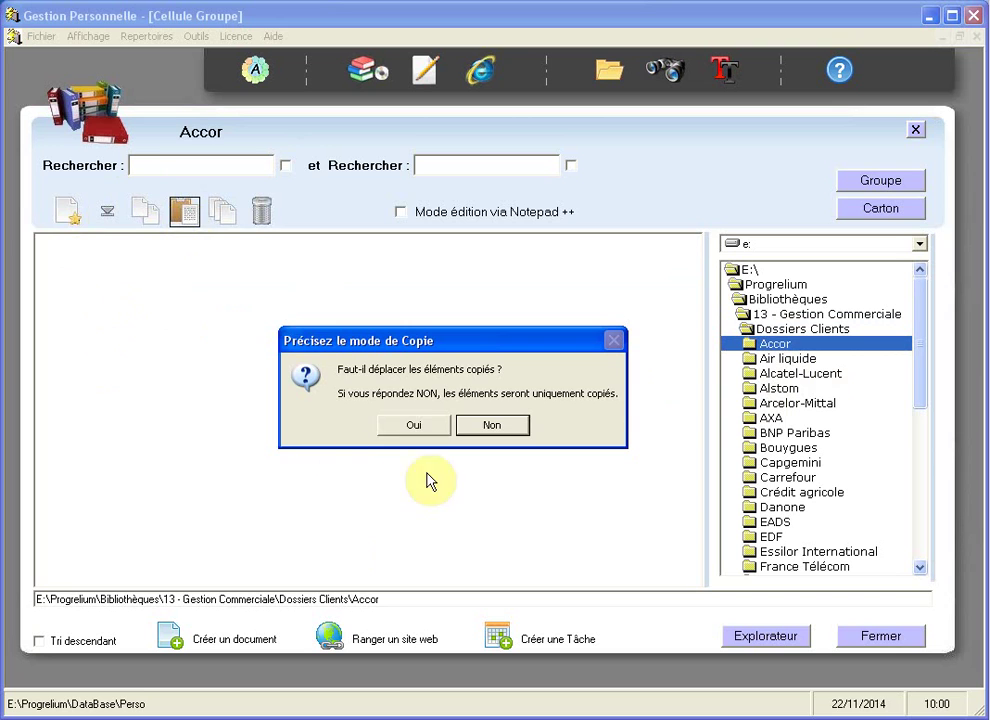
{"action": "left_click", "coordinate": [490, 427]}
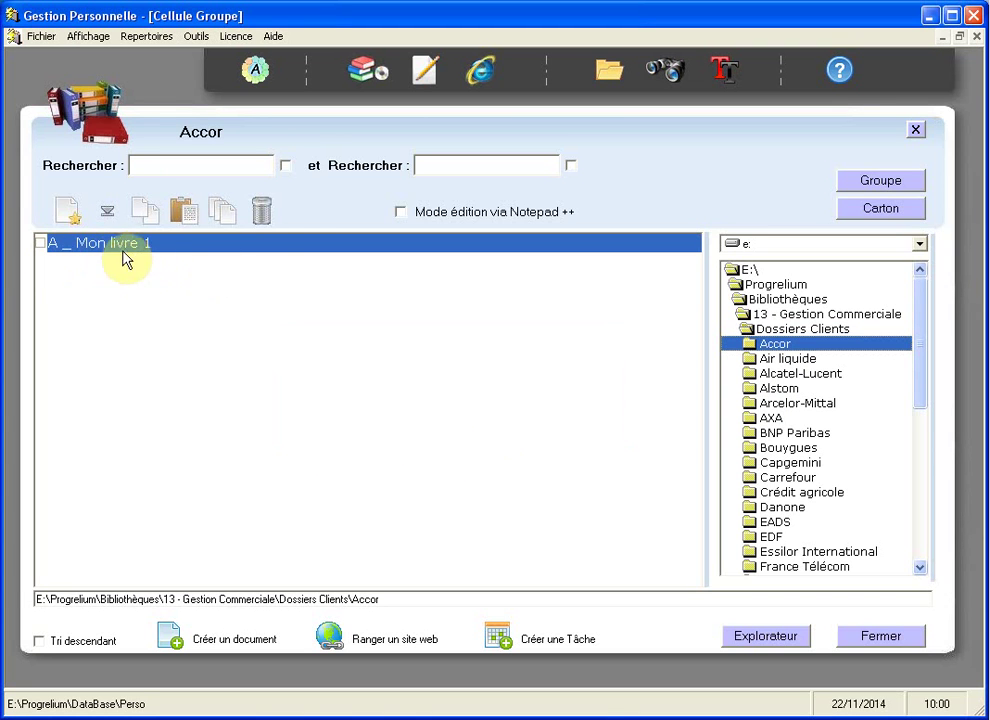
Step: Delete the copy of A _ Mon livre 1 from the Accor folder, sending it to the recycle bin
{"action": "left_click", "coordinate": [49, 250]}
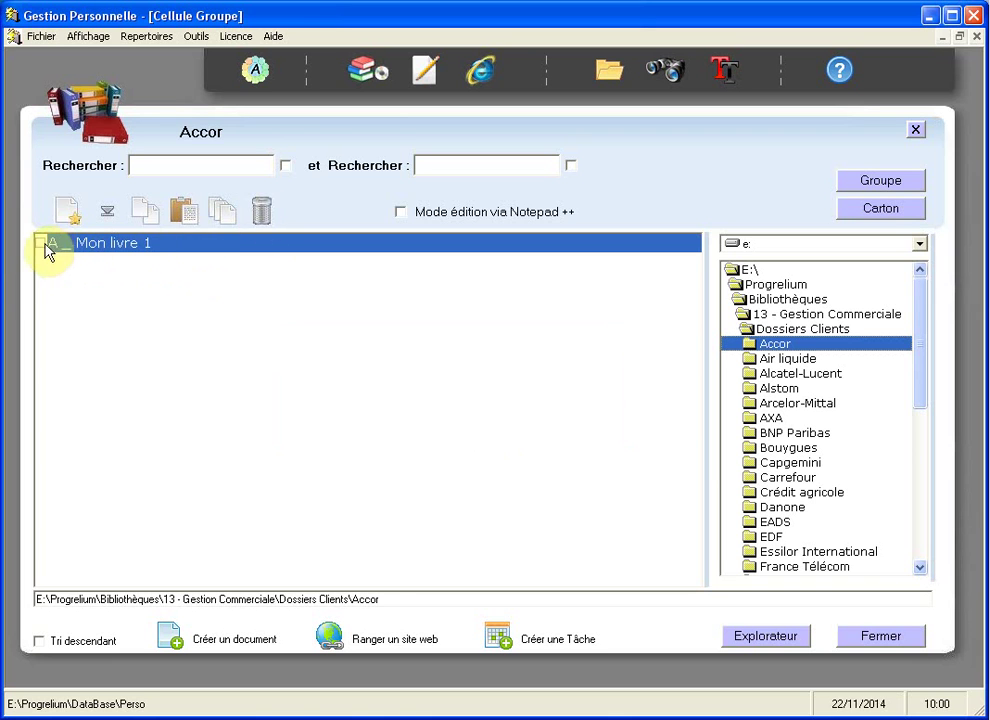
{"action": "left_click", "coordinate": [258, 212]}
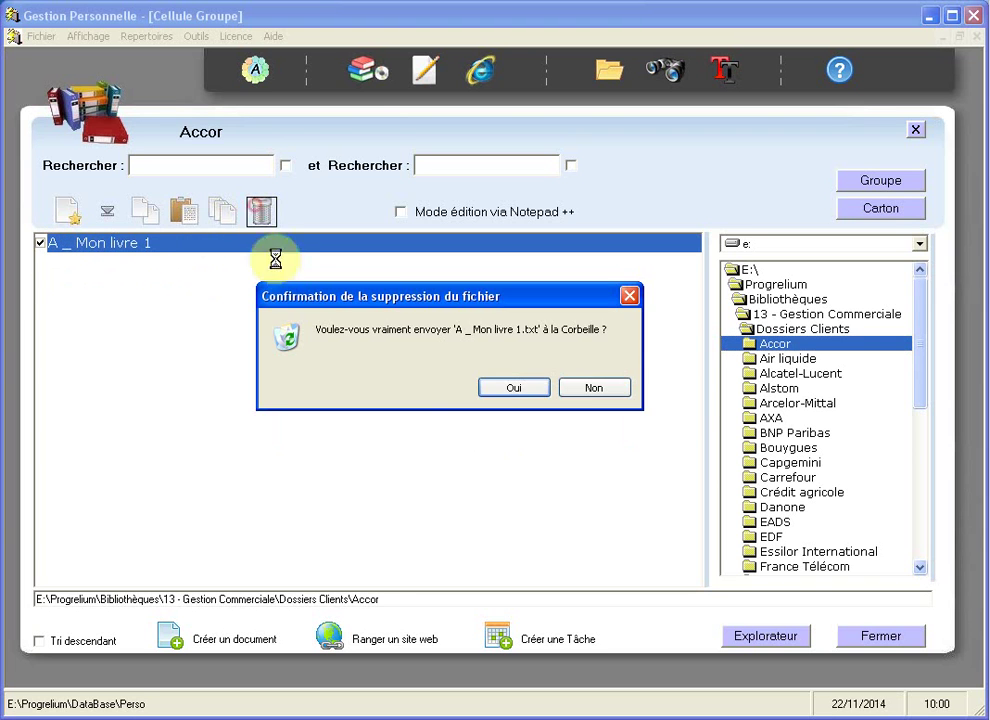
{"action": "left_click", "coordinate": [517, 392]}
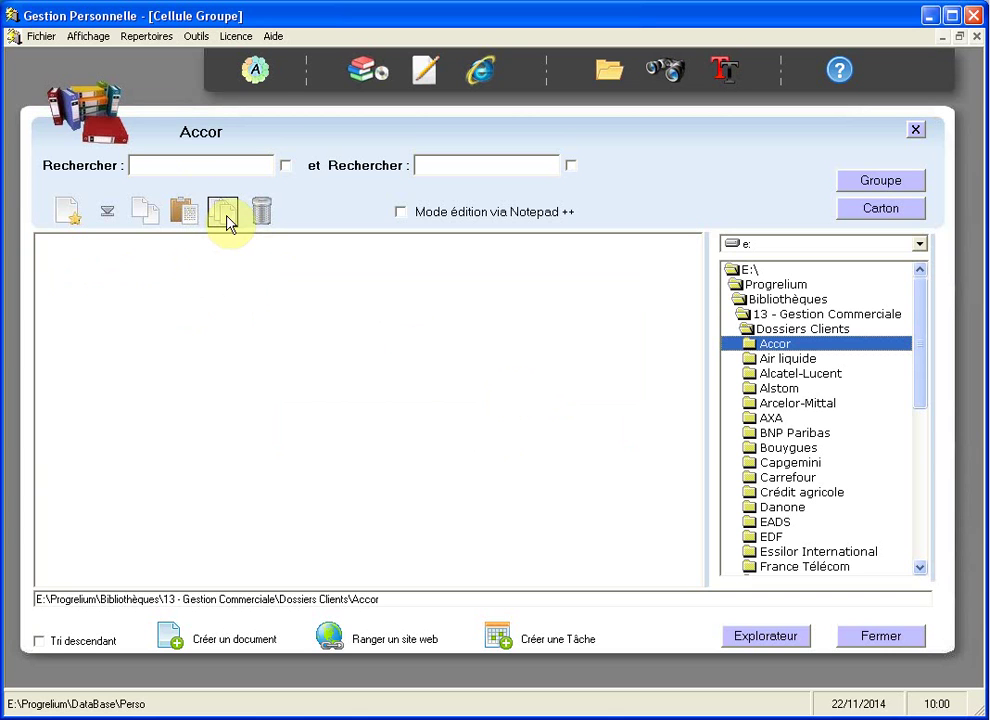
Step: Return to the Capgemini group folder and duplicate Nouvelle Tâche there
{"action": "left_click", "coordinate": [848, 181]}
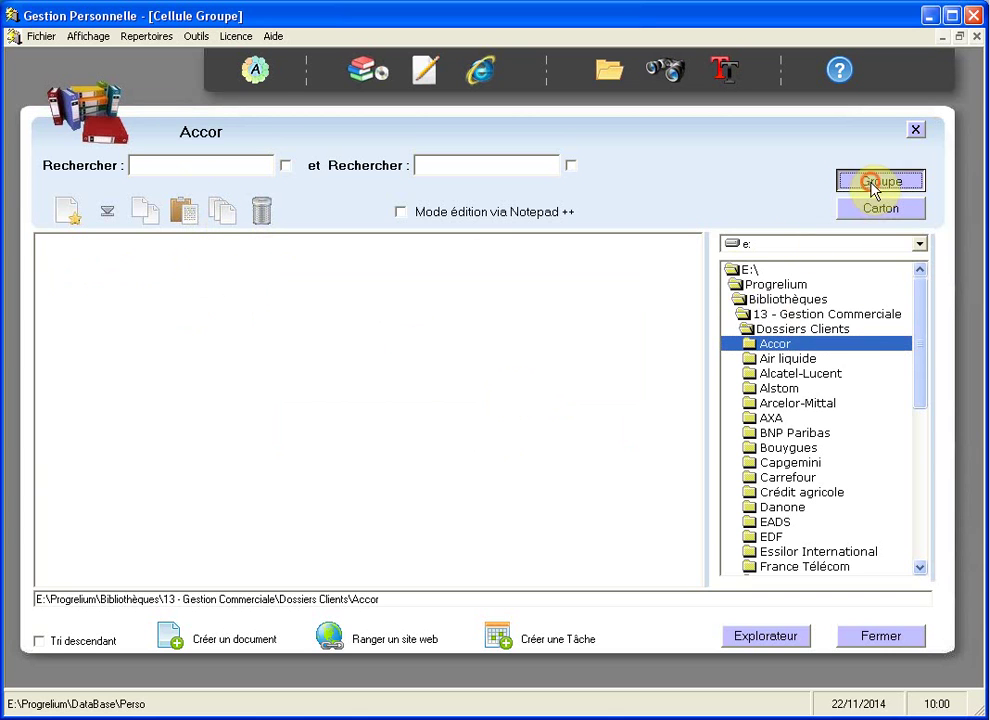
{"action": "left_click", "coordinate": [80, 244]}
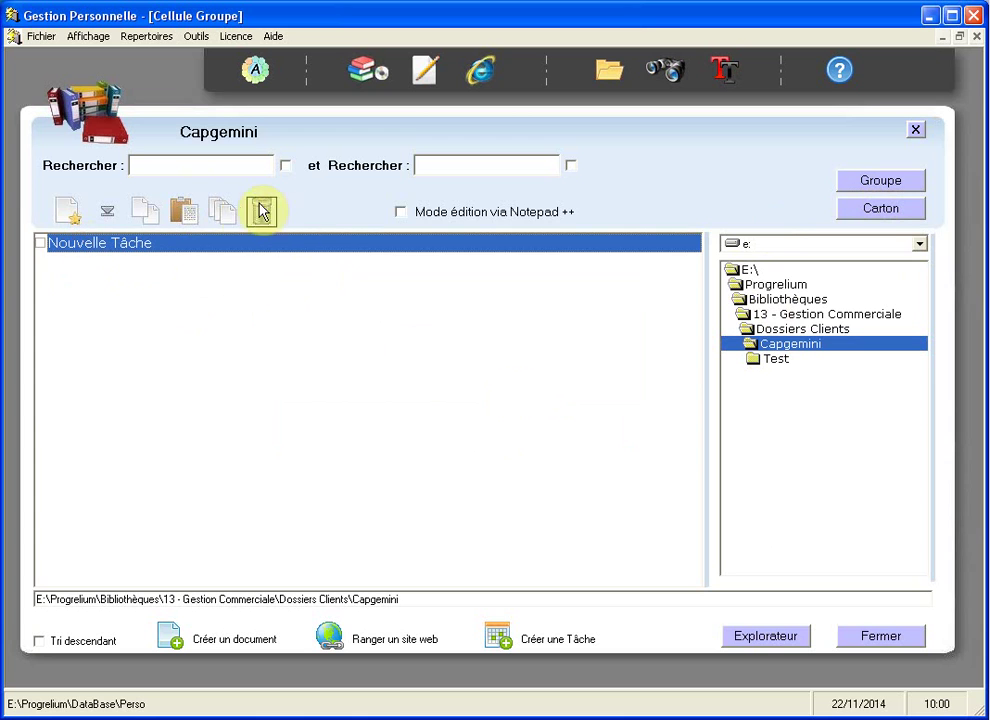
{"action": "left_click", "coordinate": [224, 213]}
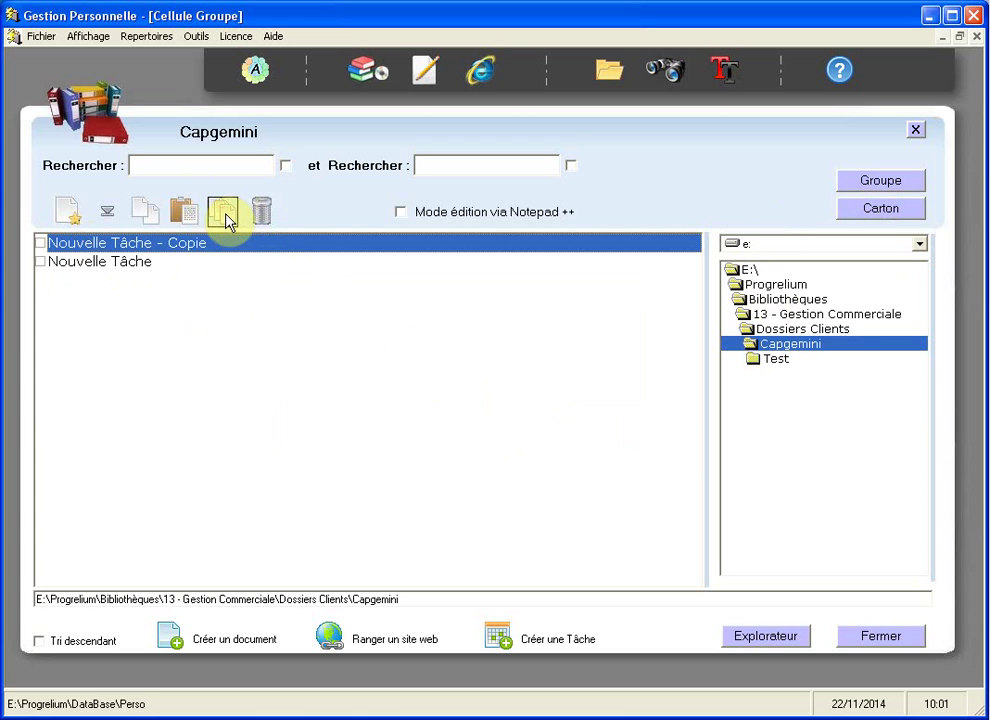
{"action": "left_click", "coordinate": [86, 262]}
{"action": "left_click", "coordinate": [85, 244]}
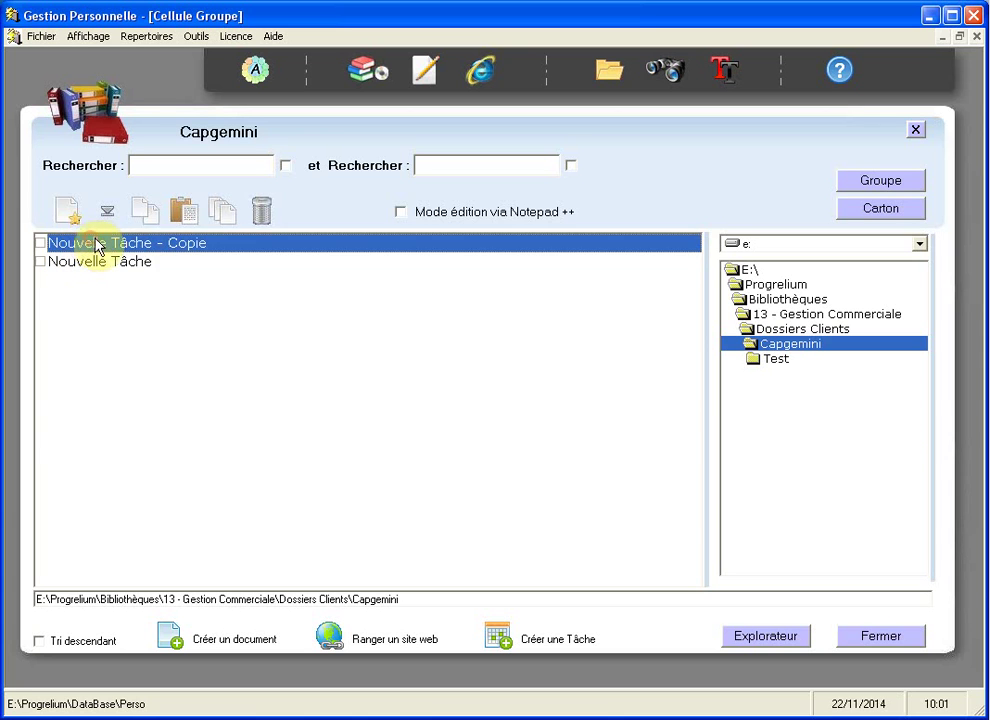
{"action": "right_click", "coordinate": [118, 244]}
{"action": "left_click", "coordinate": [130, 247]}
{"action": "left_click_drag", "start_coordinate": [243, 248], "coordinate": [30, 255]}
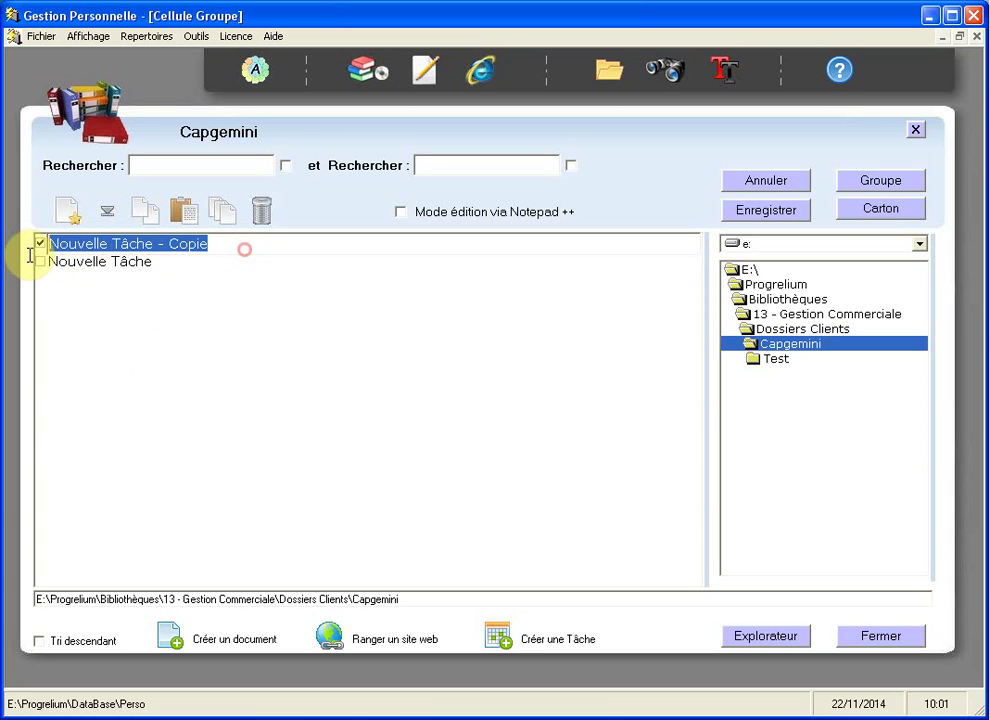
{"action": "left_click", "coordinate": [238, 243]}
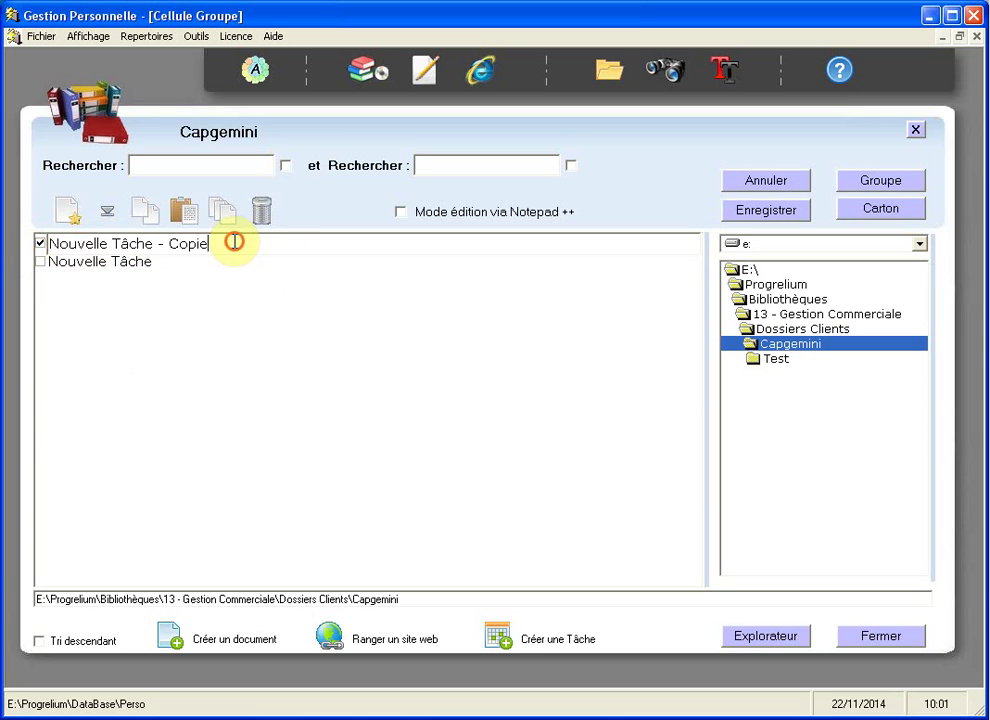
{"action": "left_click", "coordinate": [186, 265]}
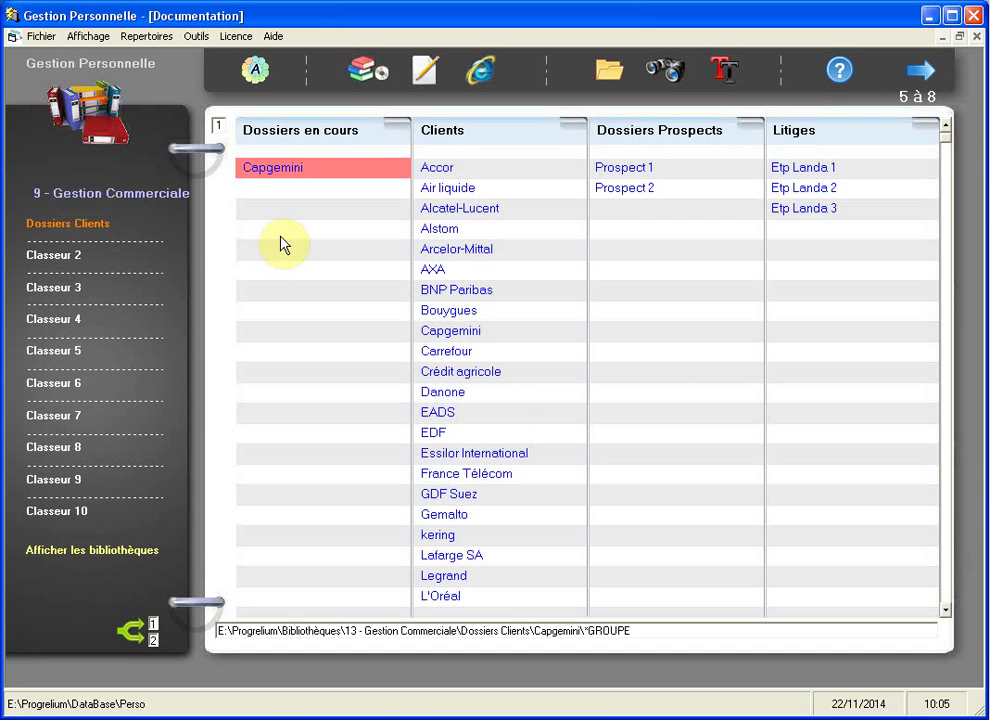
Step: Create a Word document with the doc suffix named Mon document word in the Capgemini group folder
{"action": "double_click", "coordinate": [278, 177]}
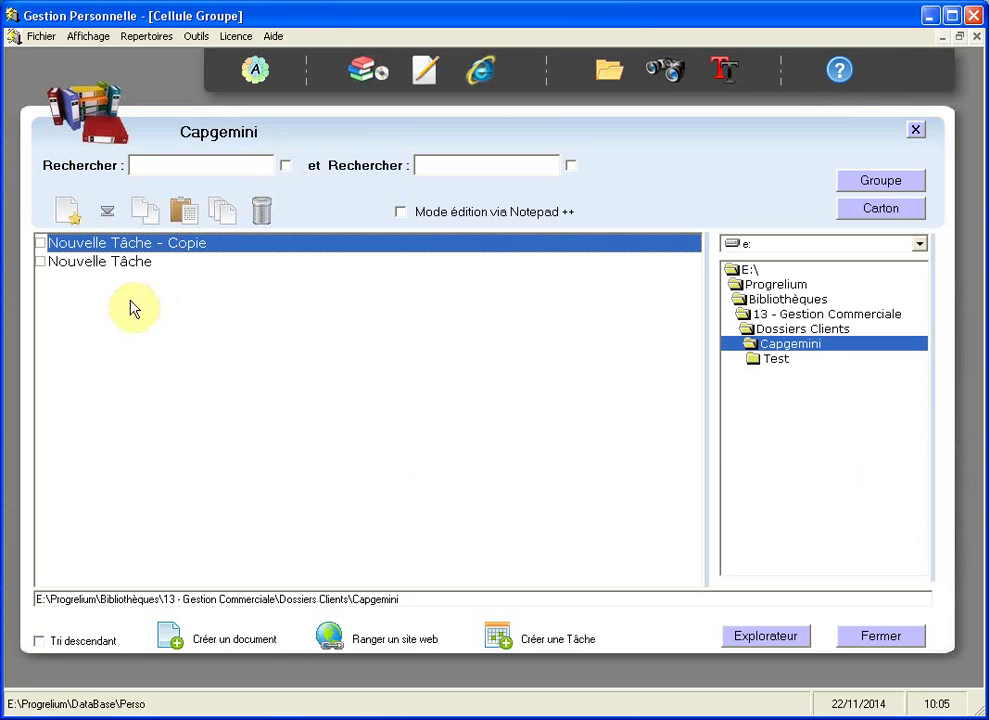
{"action": "left_click", "coordinate": [236, 641]}
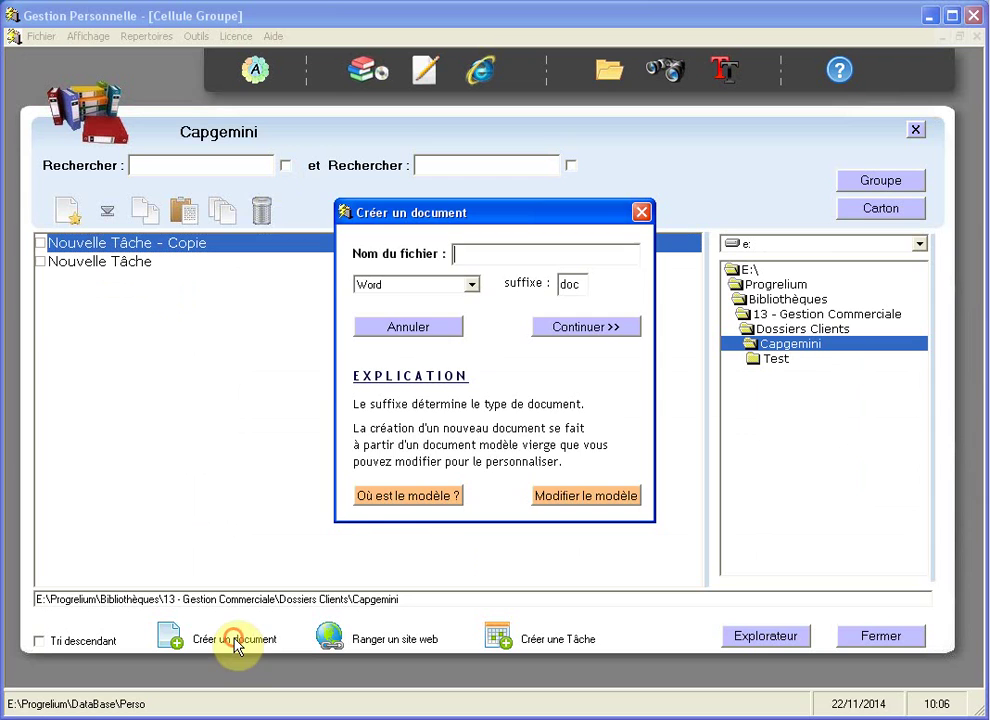
{"action": "left_click", "coordinate": [473, 258]}
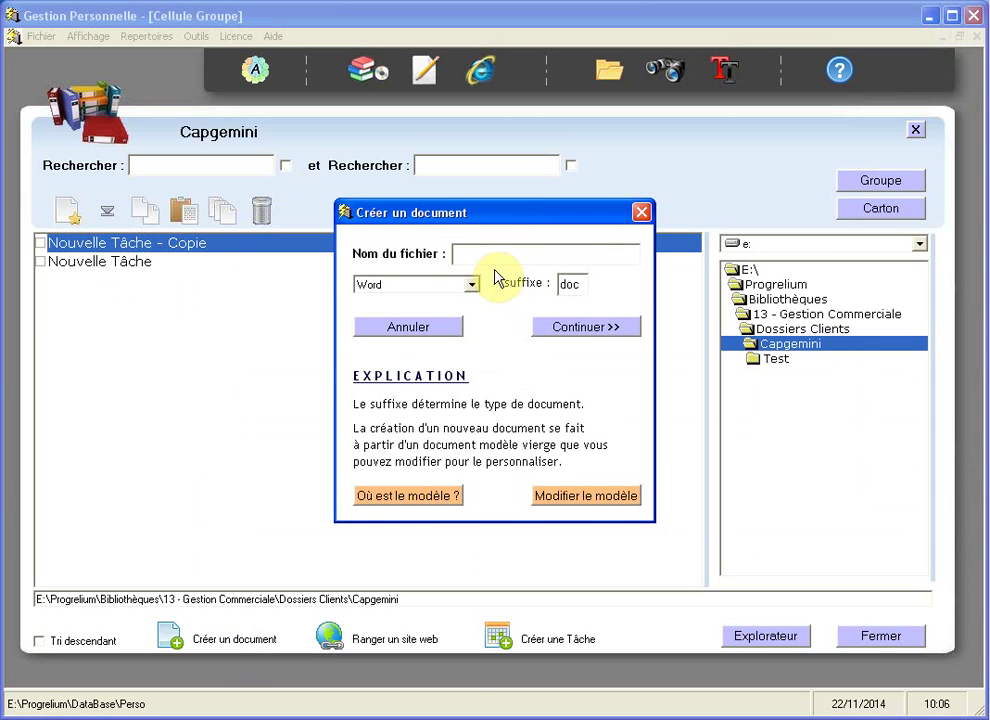
{"action": "type", "text": "Mon document word"}
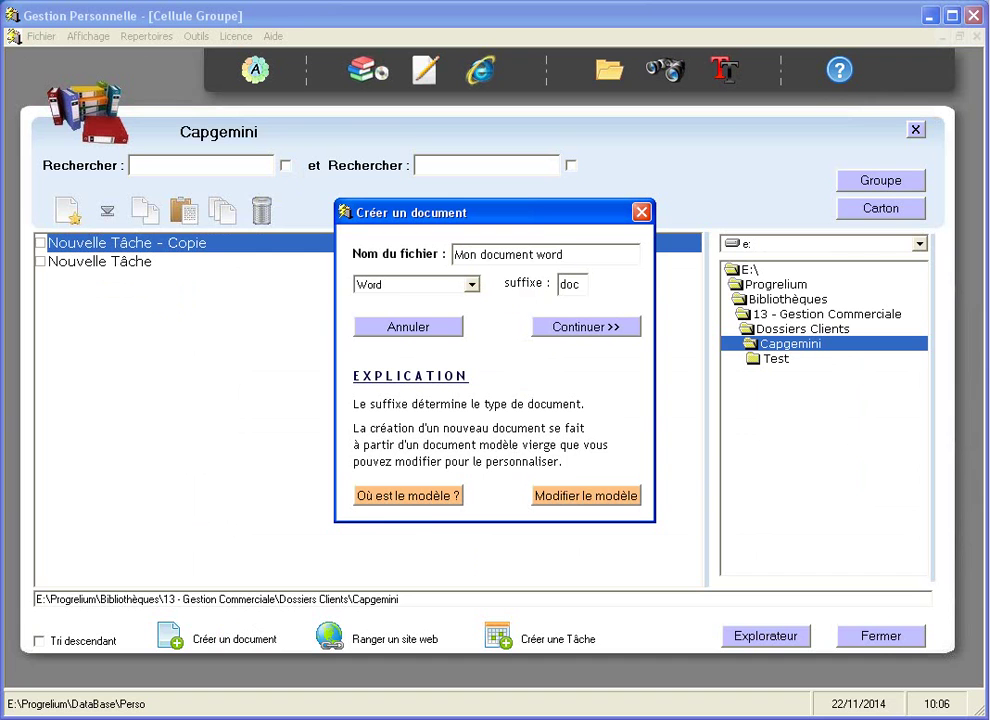
{"action": "left_click", "coordinate": [464, 287]}
{"action": "left_click", "coordinate": [399, 288]}
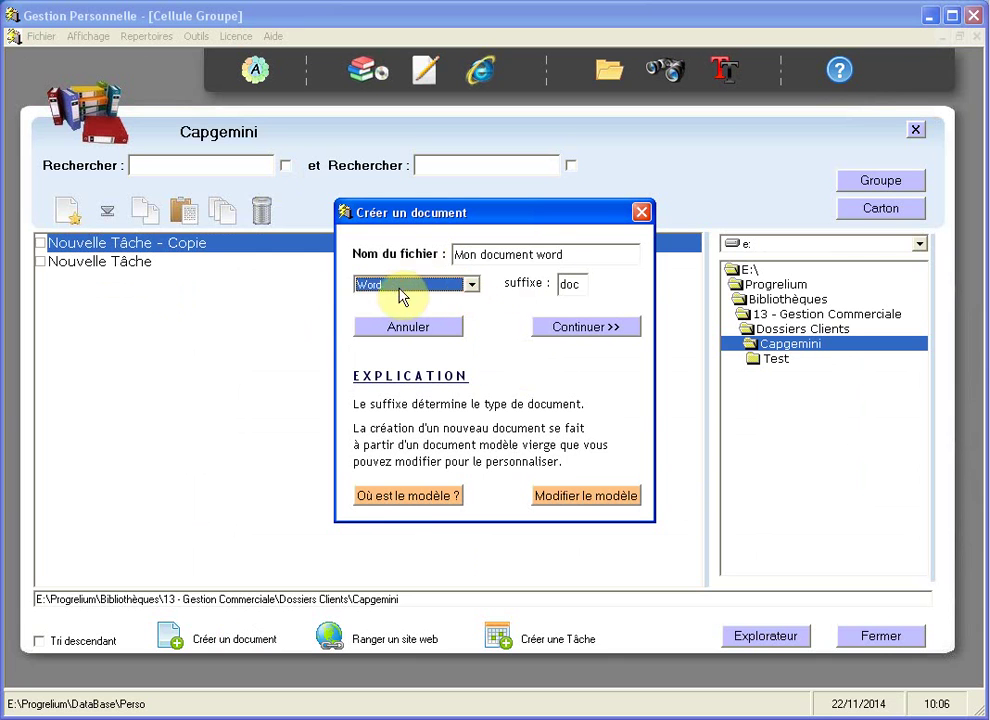
{"action": "left_click", "coordinate": [399, 288]}
{"action": "left_click", "coordinate": [398, 289]}
{"action": "left_click", "coordinate": [578, 330]}
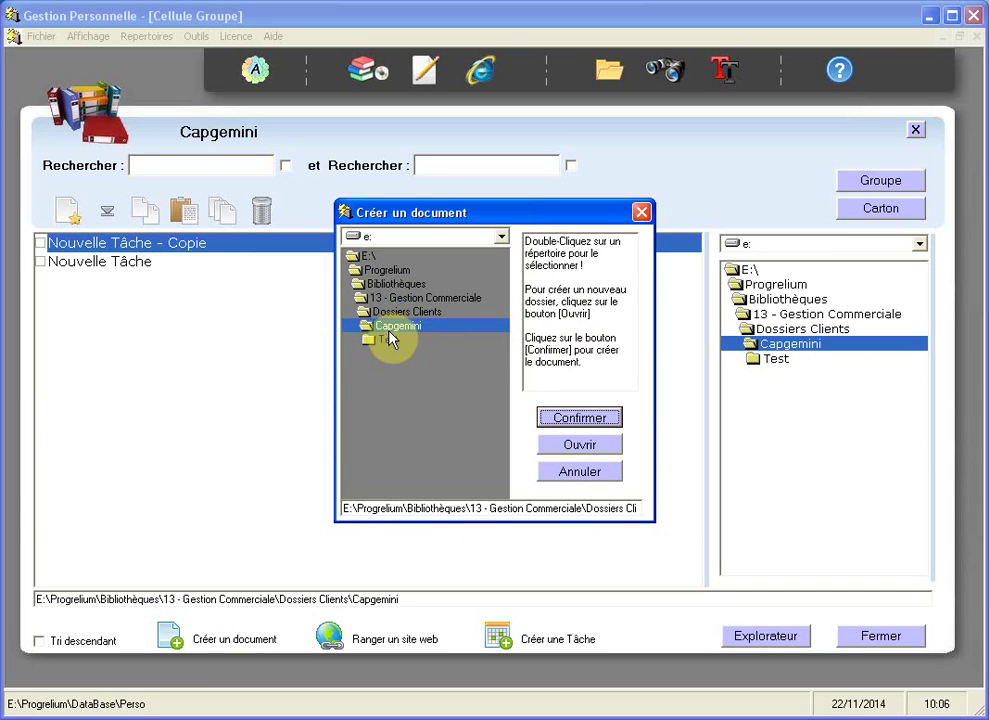
{"action": "left_click", "coordinate": [579, 418]}
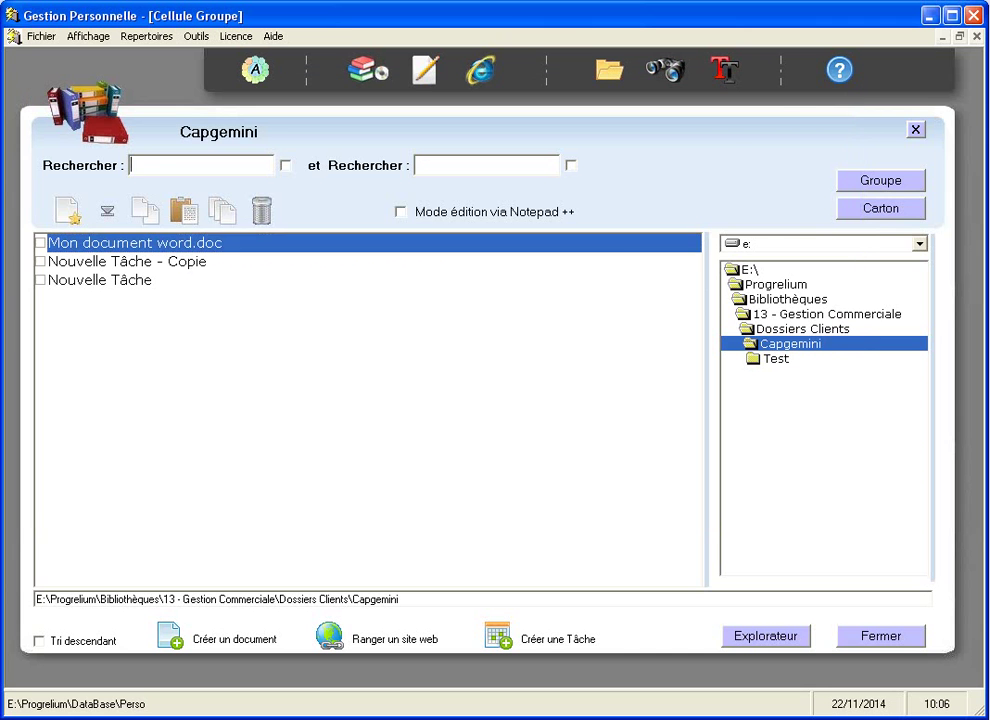
Step: Open Mon document word.doc, enter "Test dsqdq" below the header, then save and close it
{"action": "left_click", "coordinate": [303, 263]}
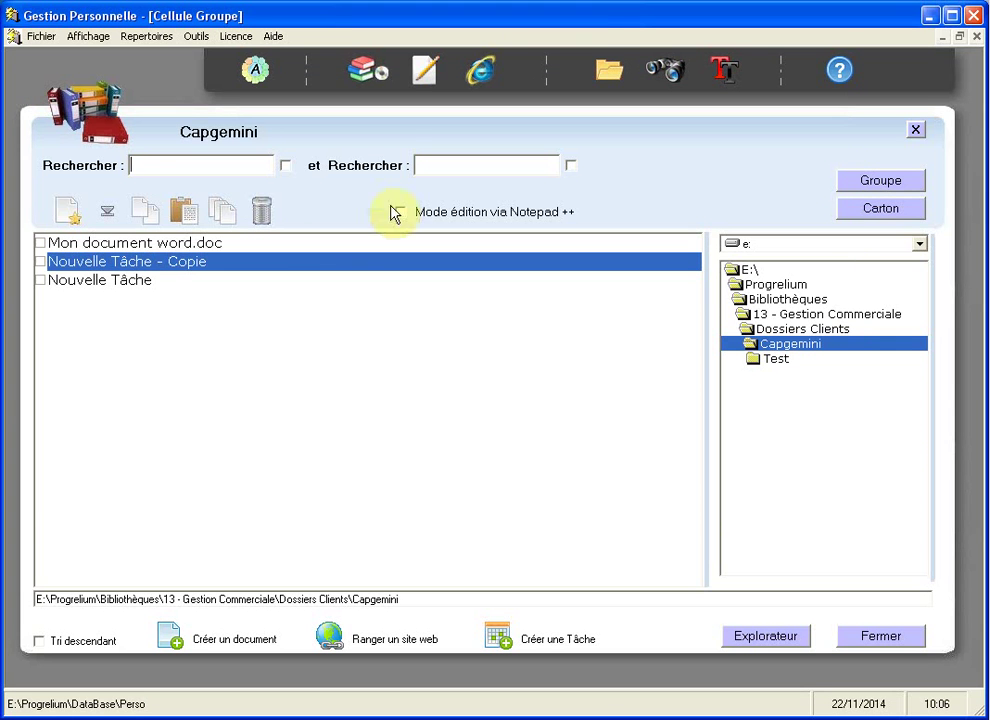
{"action": "left_click", "coordinate": [105, 246]}
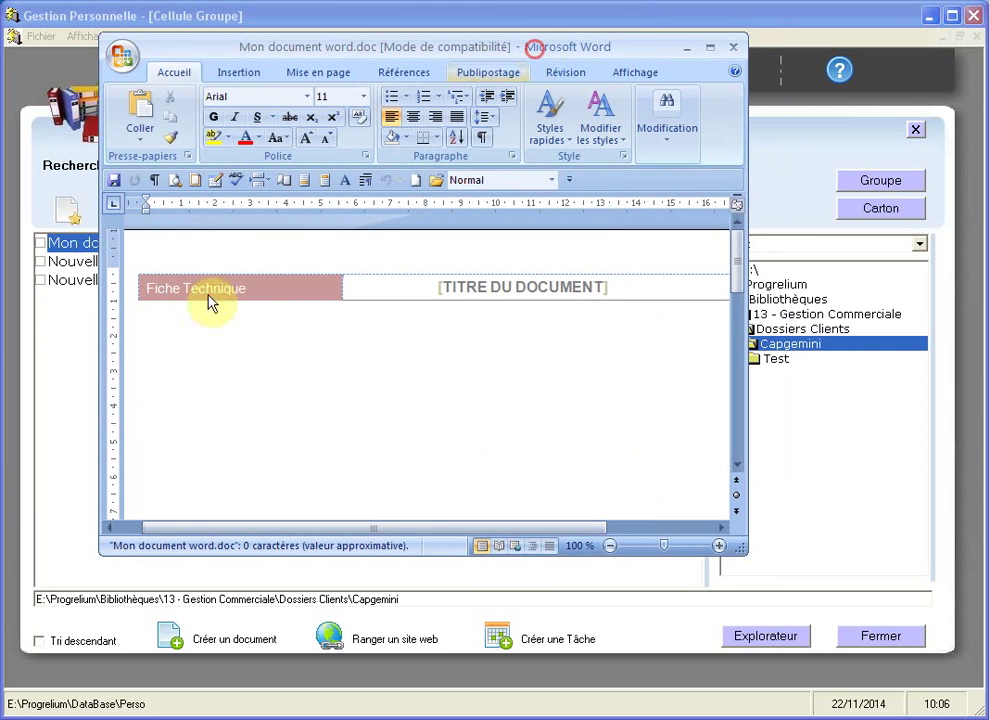
{"action": "left_click", "coordinate": [280, 336]}
{"action": "type", "text": "tes"}
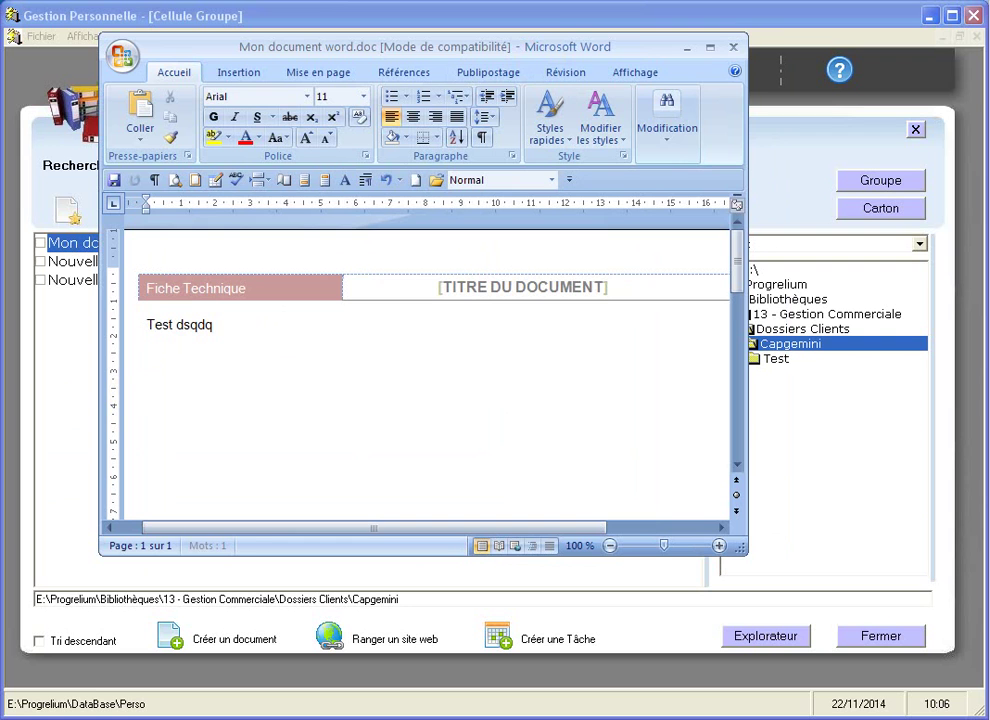
{"action": "left_click", "coordinate": [113, 180]}
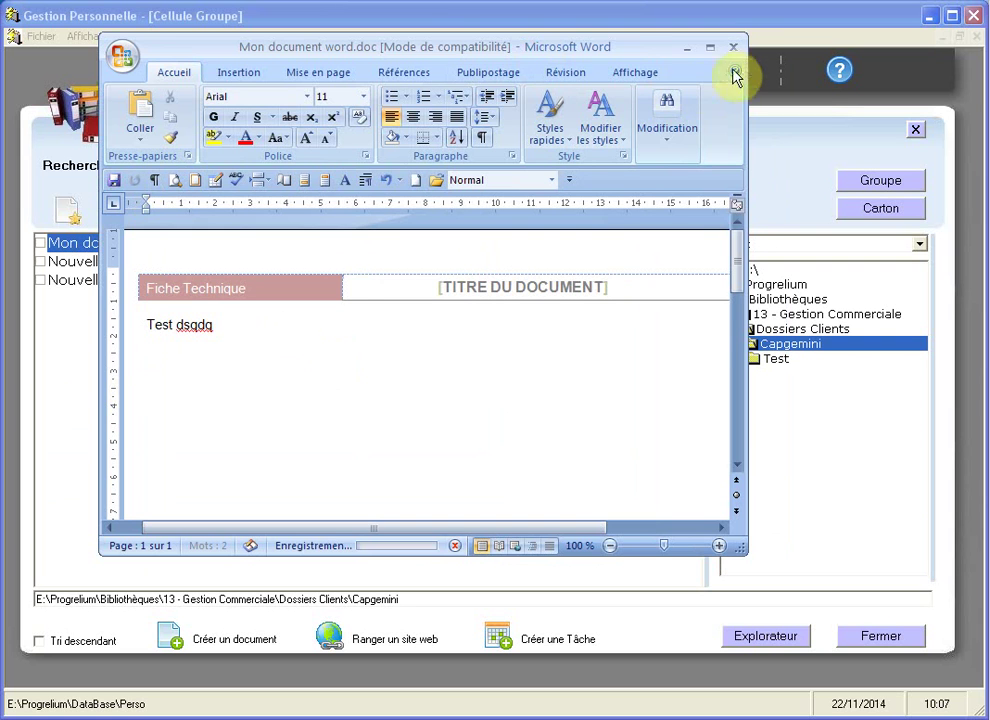
{"action": "left_click", "coordinate": [733, 47]}
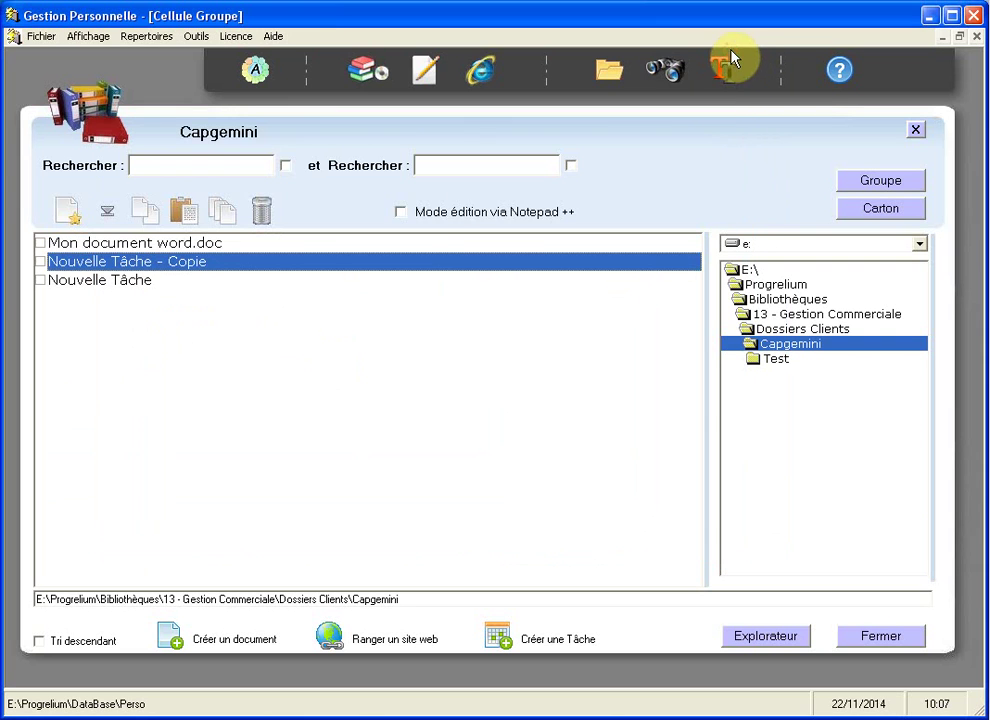
Step: File Mon document word.doc from the Capgemini folder in the empty cell below Capgemini under Dossiers en cours, and highlight its file path
{"action": "left_click", "coordinate": [368, 78]}
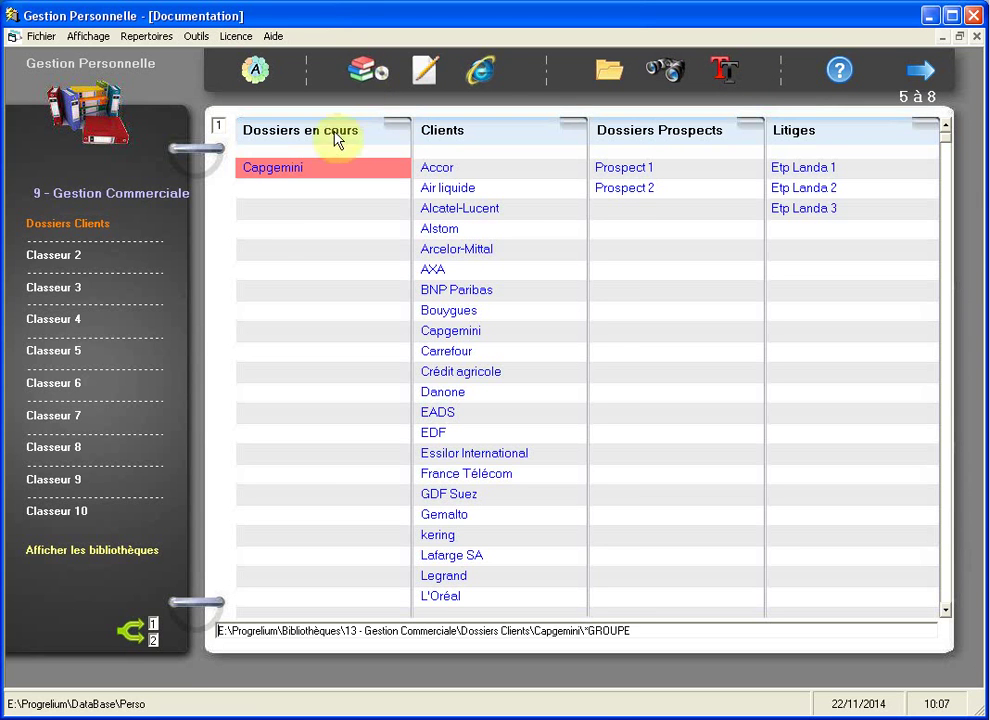
{"action": "left_click", "coordinate": [276, 207]}
{"action": "left_click", "coordinate": [274, 190]}
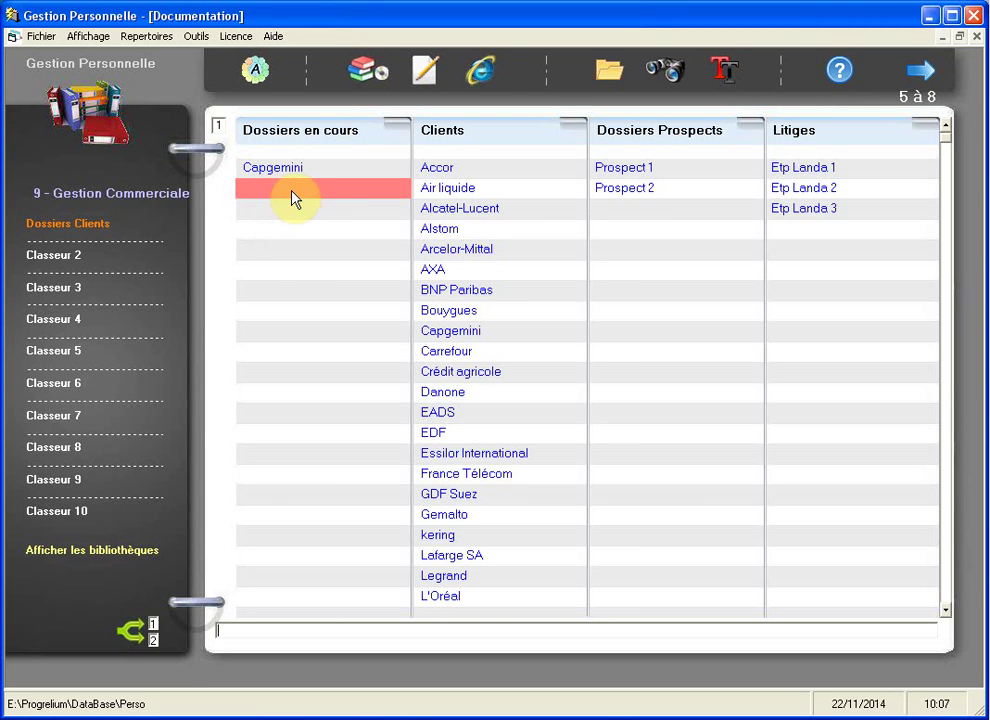
{"action": "right_click", "coordinate": [276, 190]}
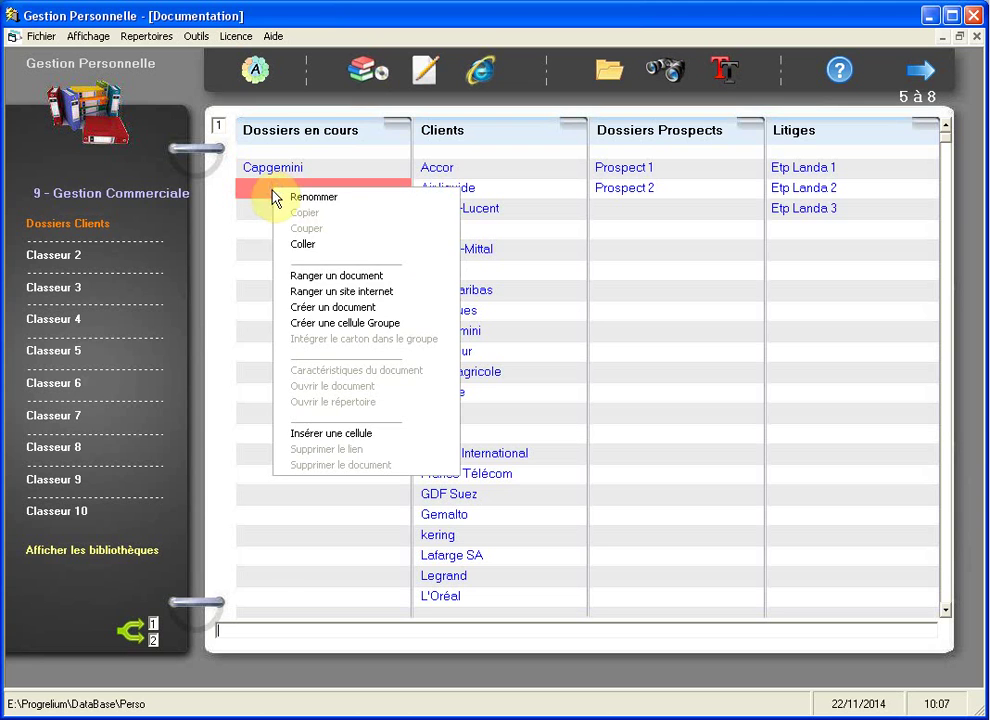
{"action": "left_click", "coordinate": [413, 283]}
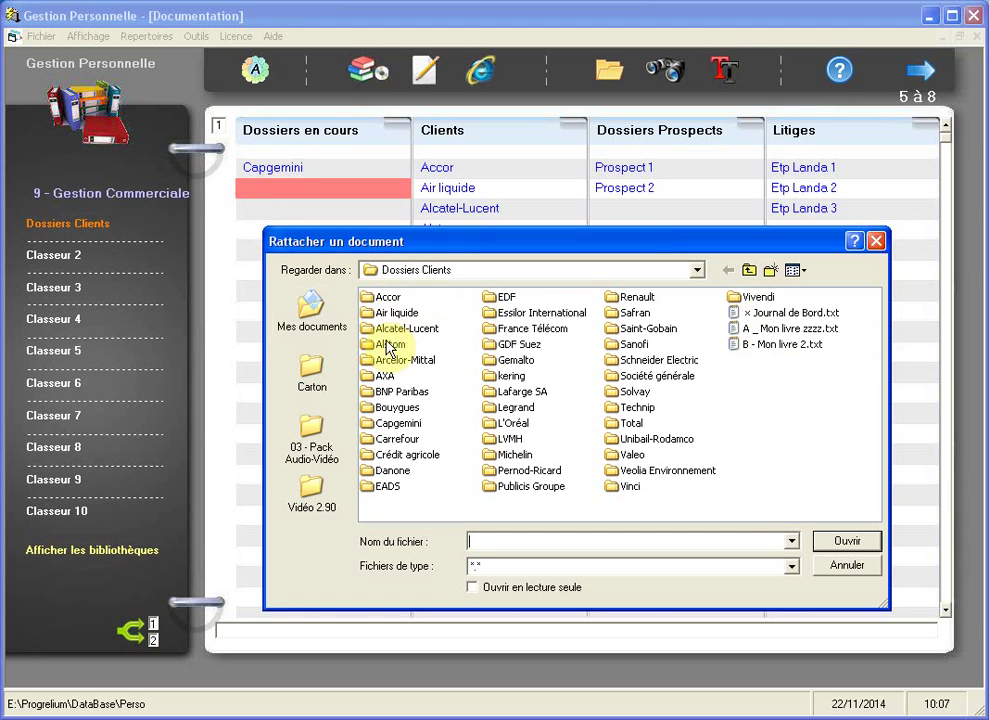
{"action": "double_click", "coordinate": [398, 423]}
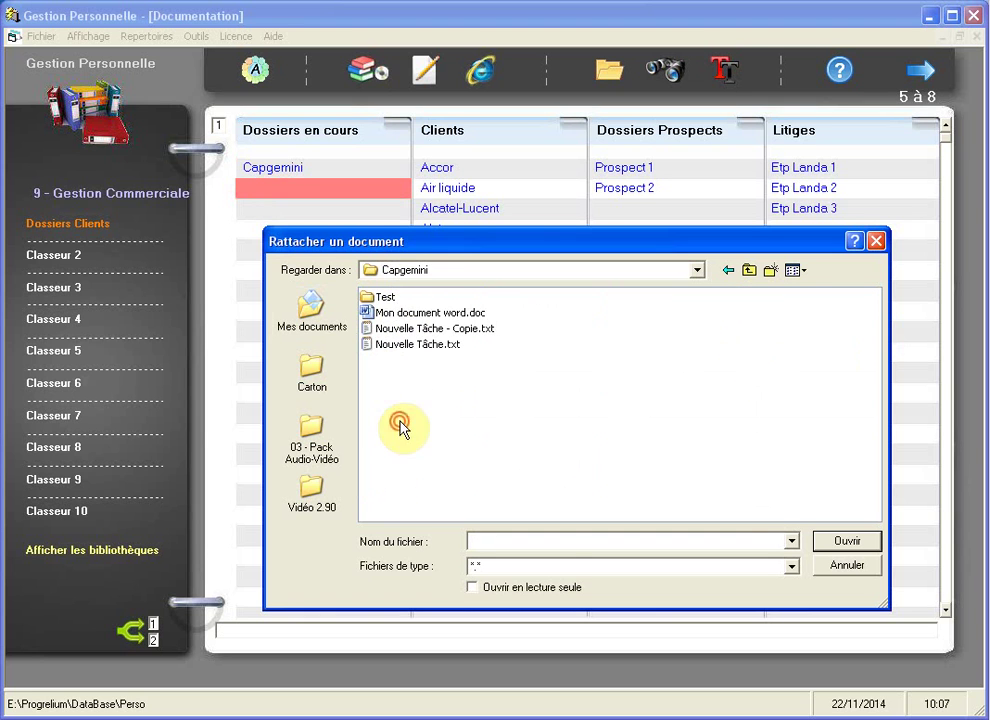
{"action": "left_click", "coordinate": [440, 314]}
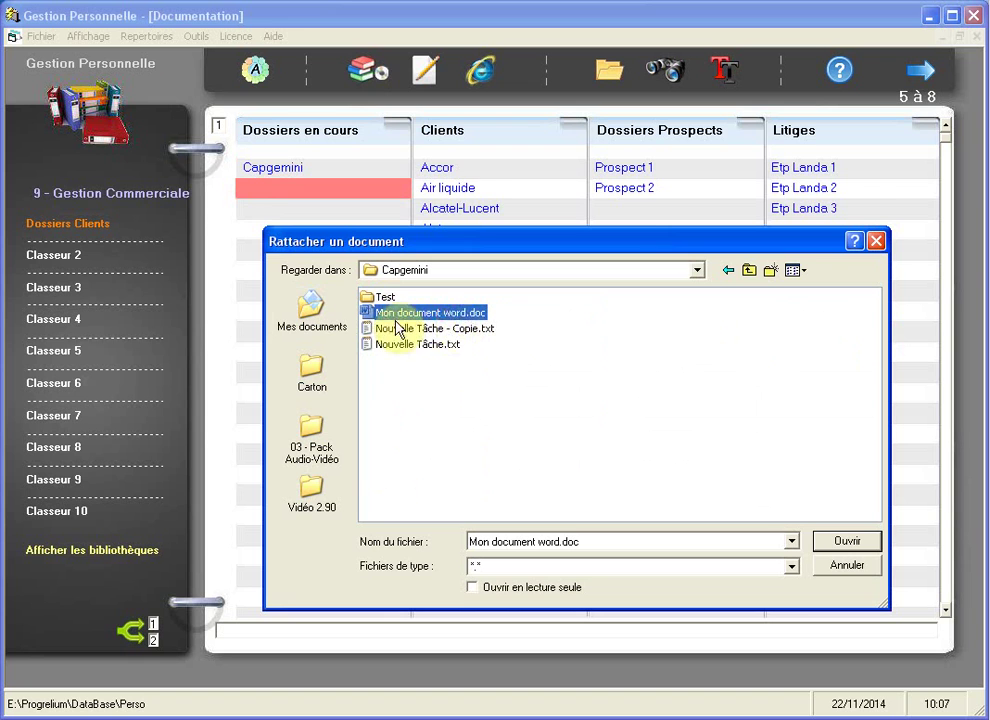
{"action": "double_click", "coordinate": [456, 318]}
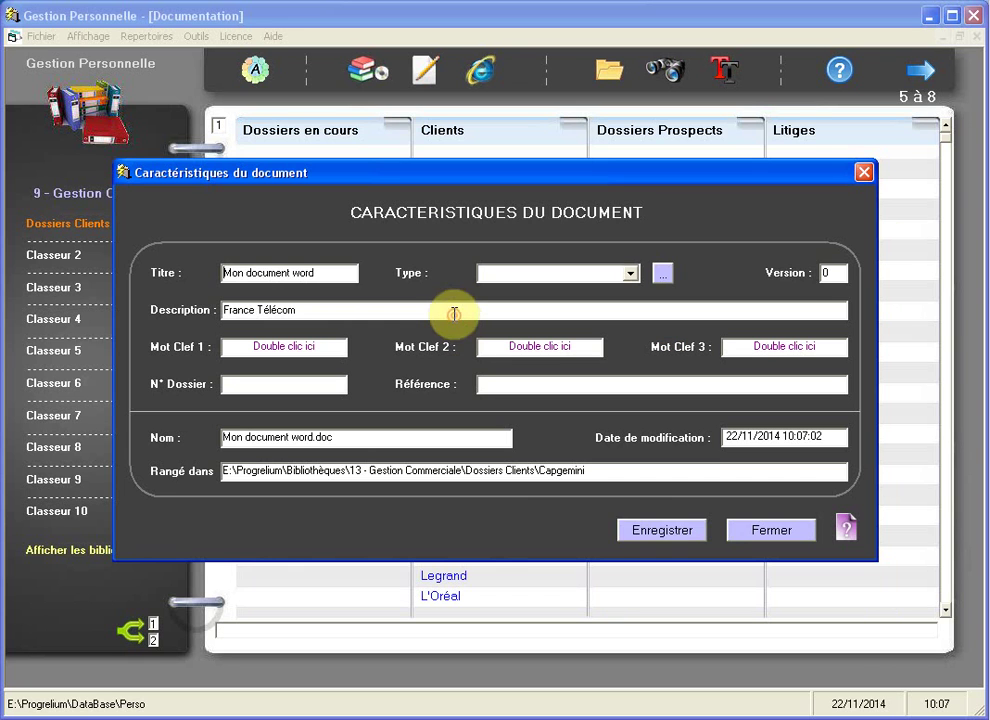
{"action": "left_click", "coordinate": [666, 532]}
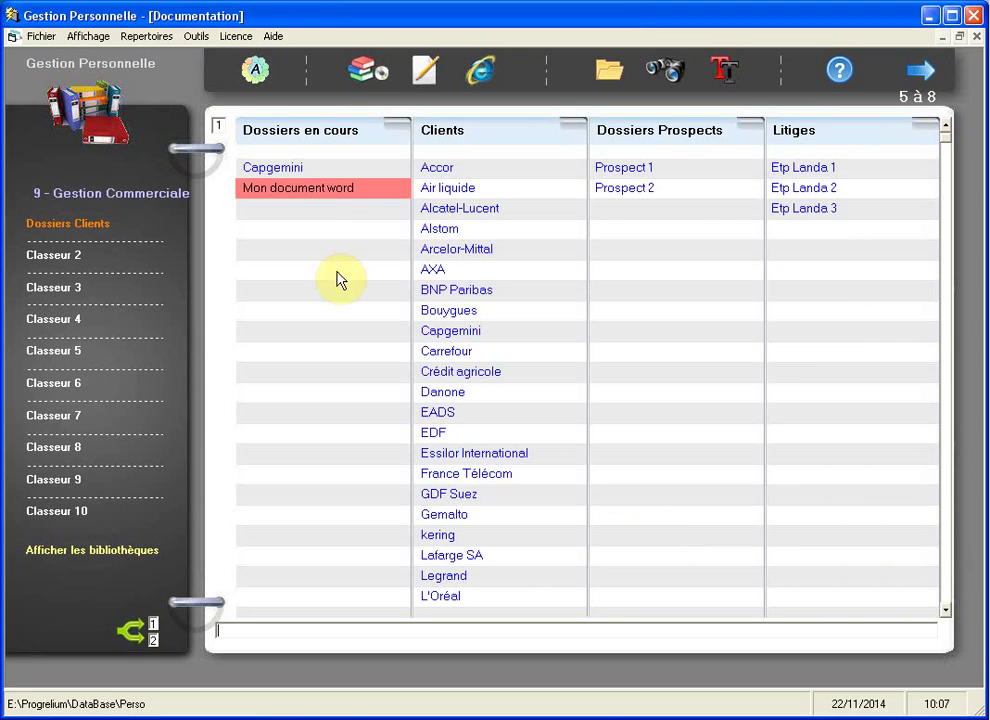
{"action": "left_click", "coordinate": [318, 199]}
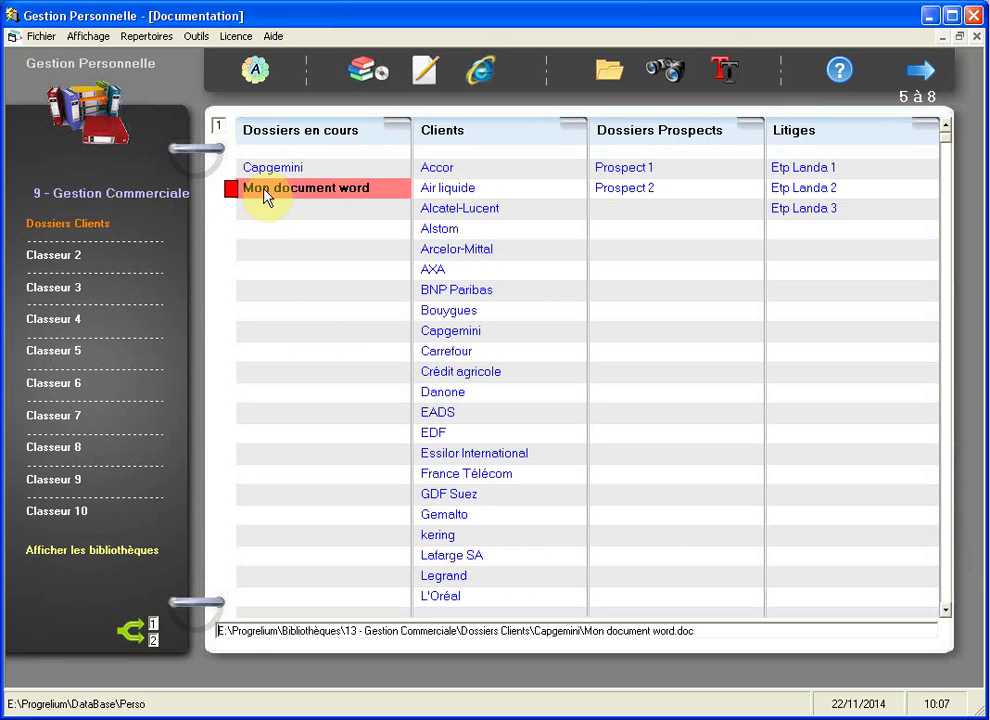
{"action": "double_click", "coordinate": [714, 634]}
{"action": "left_click_drag", "start_coordinate": [626, 637], "coordinate": [218, 630]}
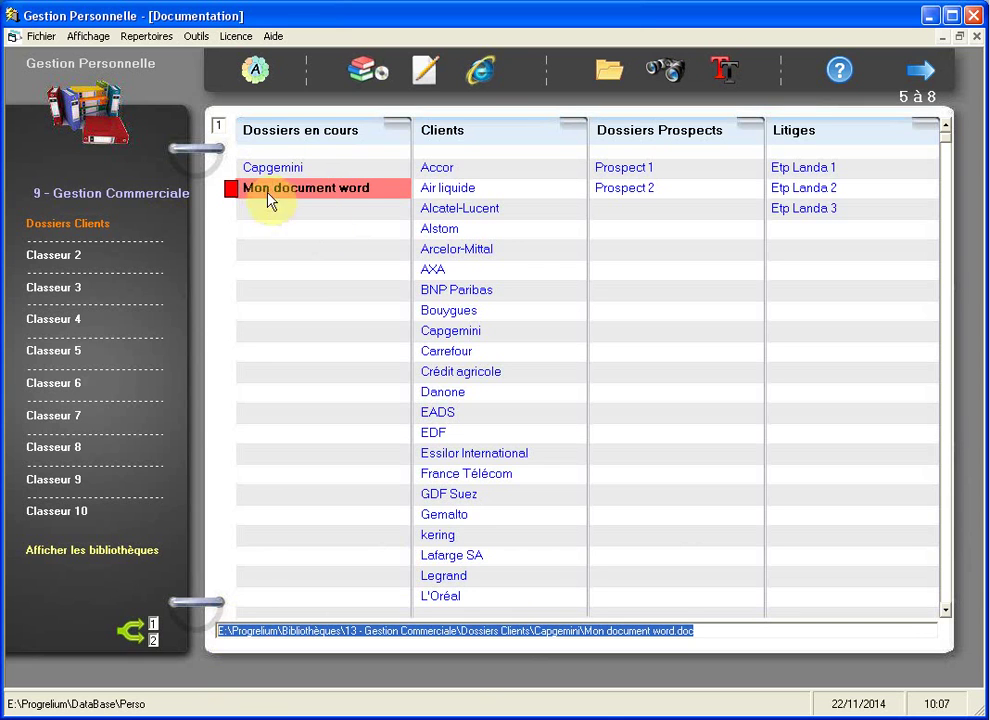
Step: Use automatic filing on the Dossiers en cours column to file only × Journal de Bord.txt
{"action": "right_click", "coordinate": [303, 131]}
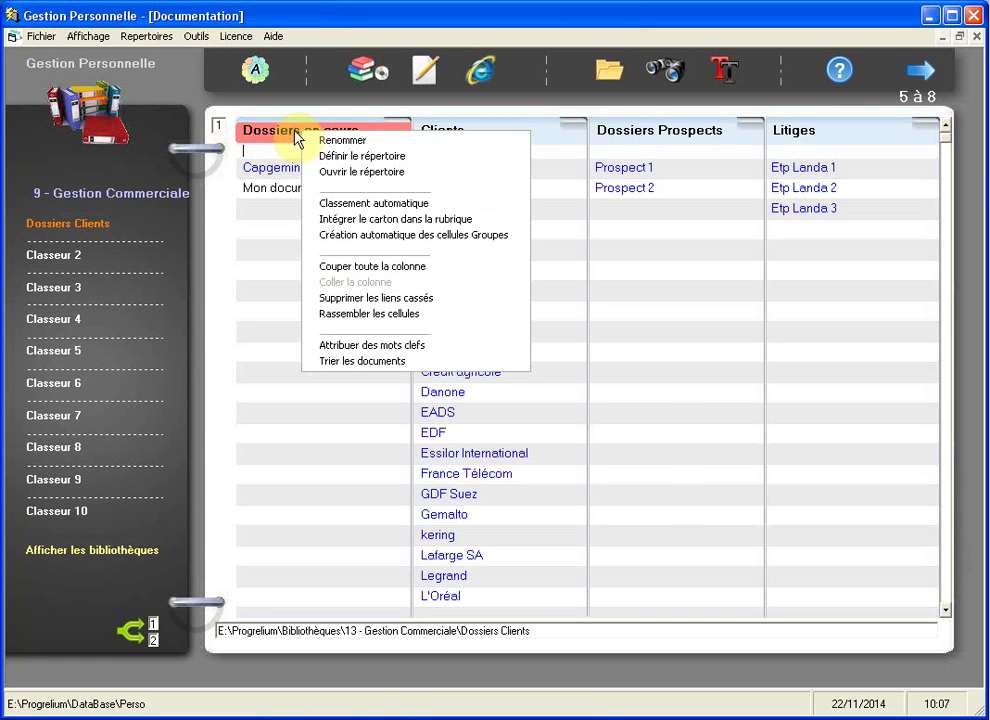
{"action": "left_click", "coordinate": [274, 136]}
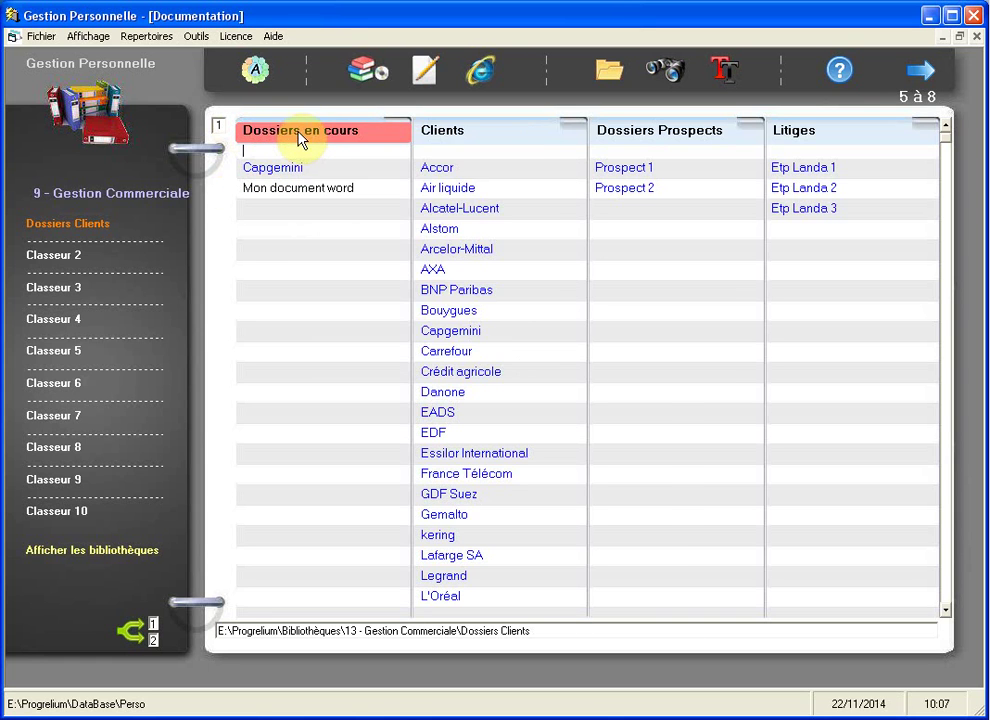
{"action": "right_click", "coordinate": [300, 132]}
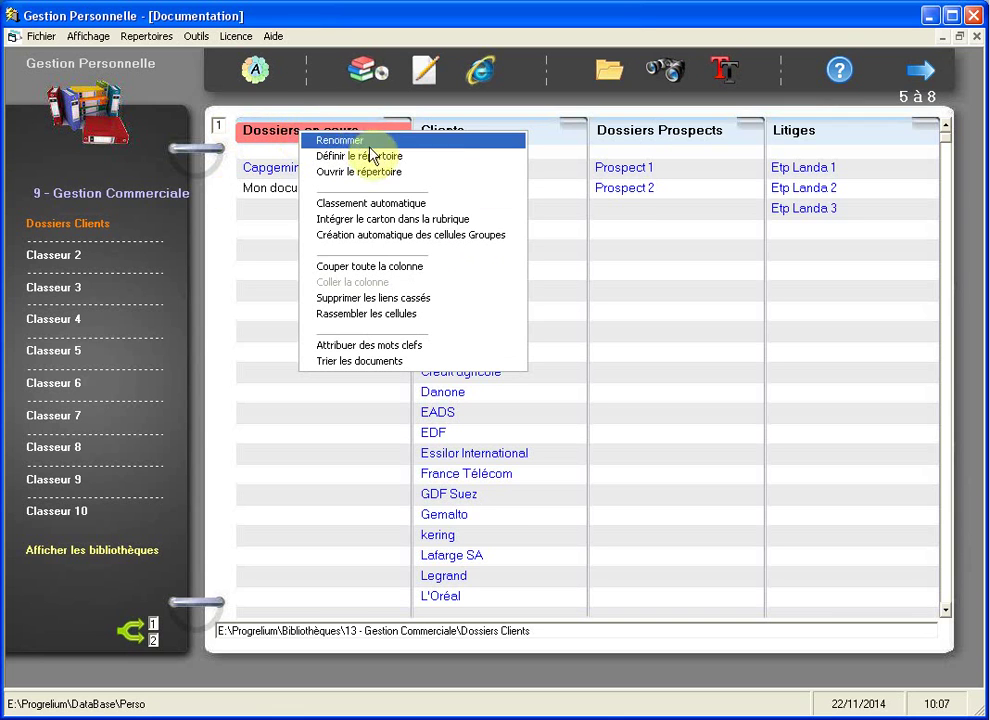
{"action": "left_click", "coordinate": [413, 203]}
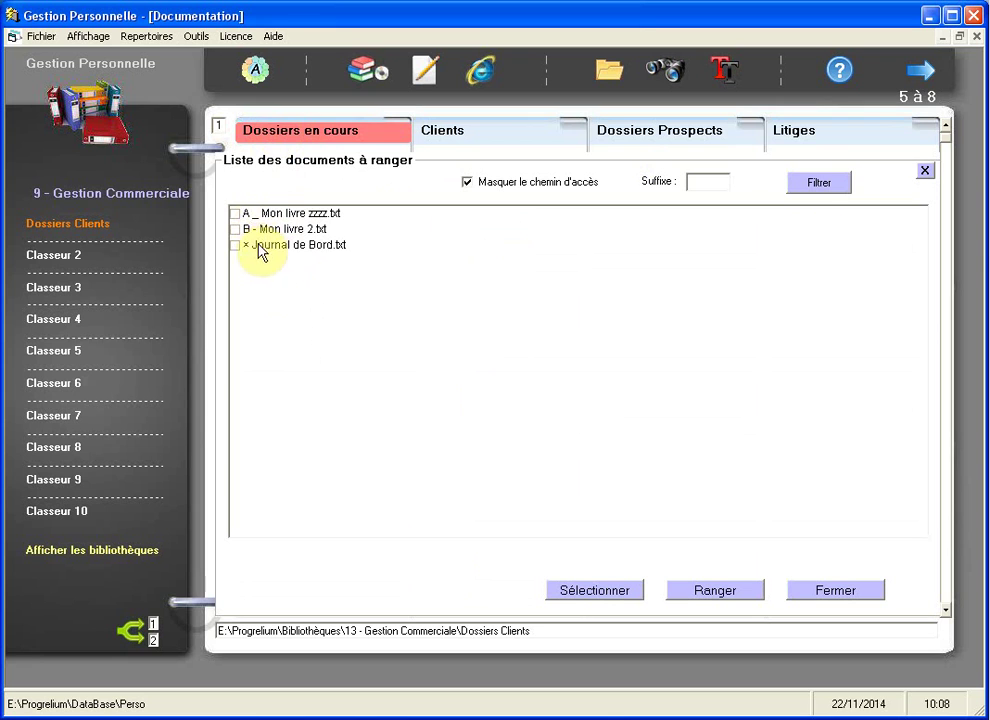
{"action": "left_click", "coordinate": [236, 214]}
{"action": "left_click", "coordinate": [236, 229]}
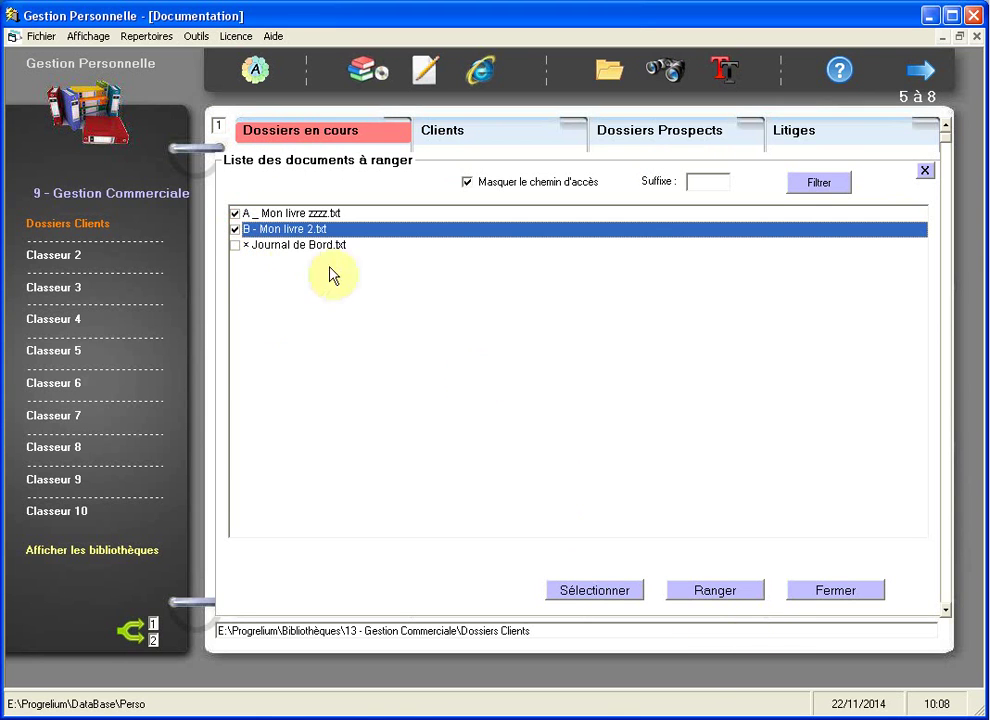
{"action": "left_click", "coordinate": [235, 214]}
{"action": "left_click", "coordinate": [235, 229]}
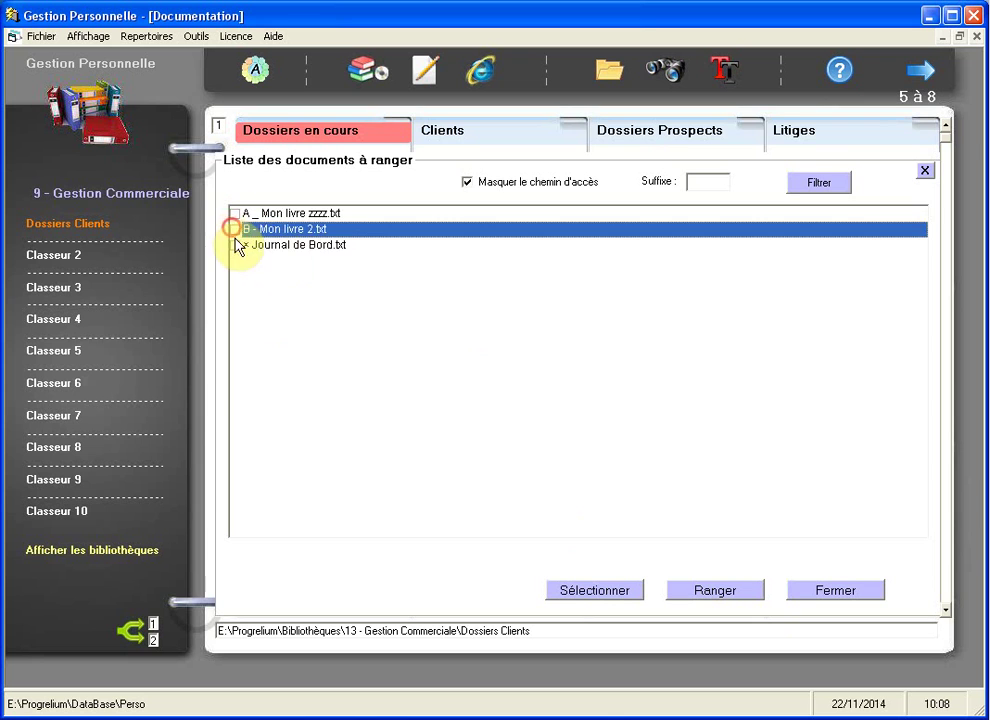
{"action": "left_click", "coordinate": [235, 245]}
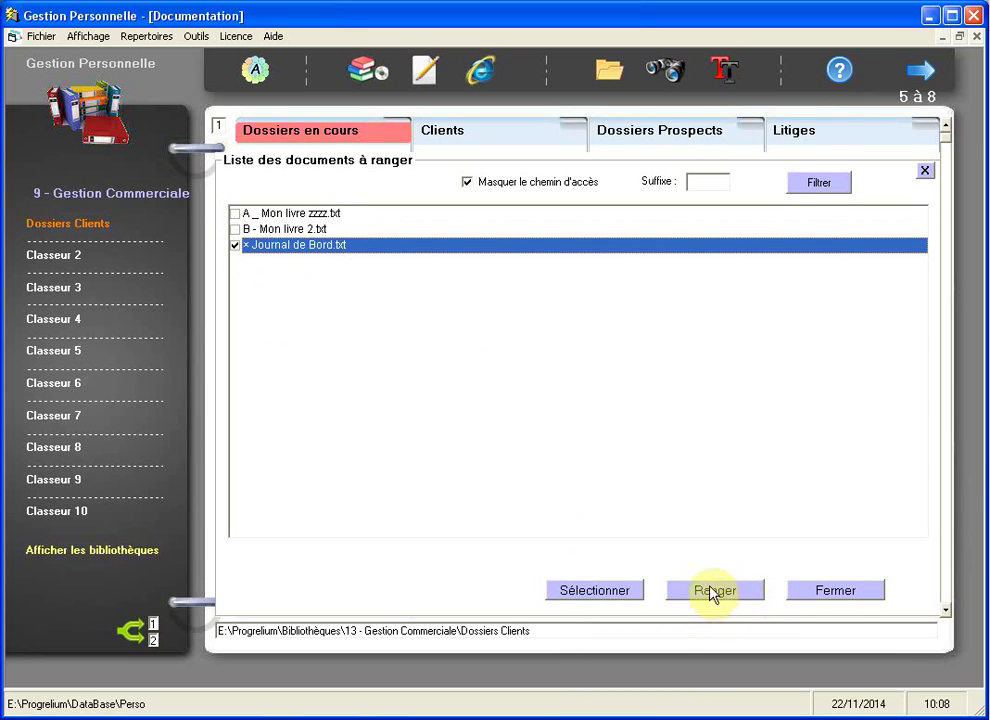
{"action": "left_click", "coordinate": [750, 598]}
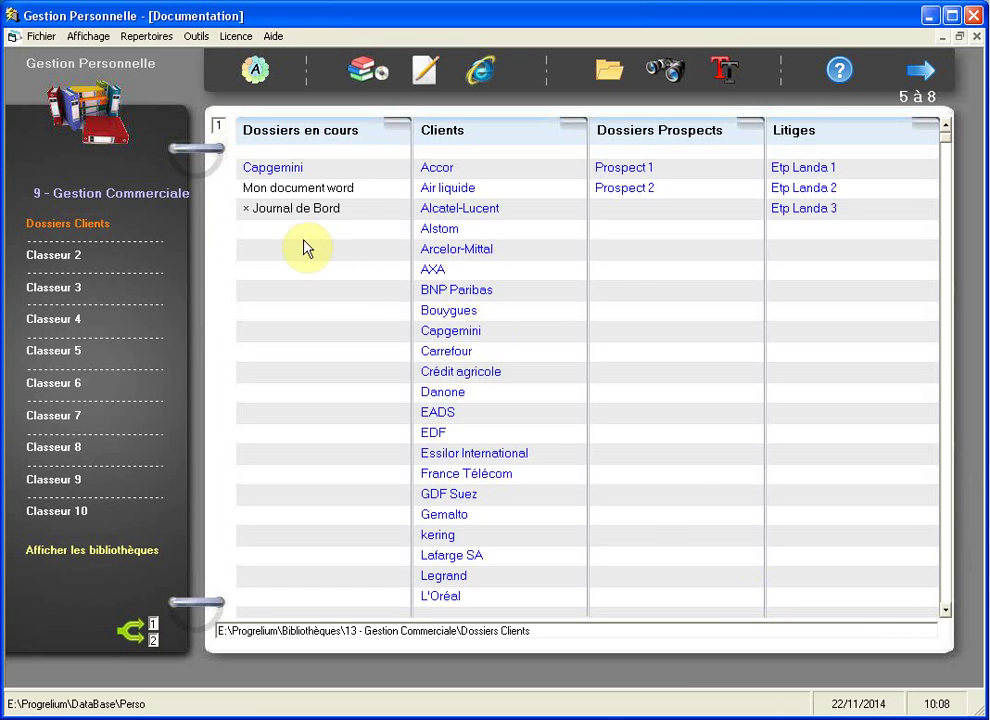
Step: Rename the × Journal de Bord cell to Journal de Bord
{"action": "left_click", "coordinate": [277, 213]}
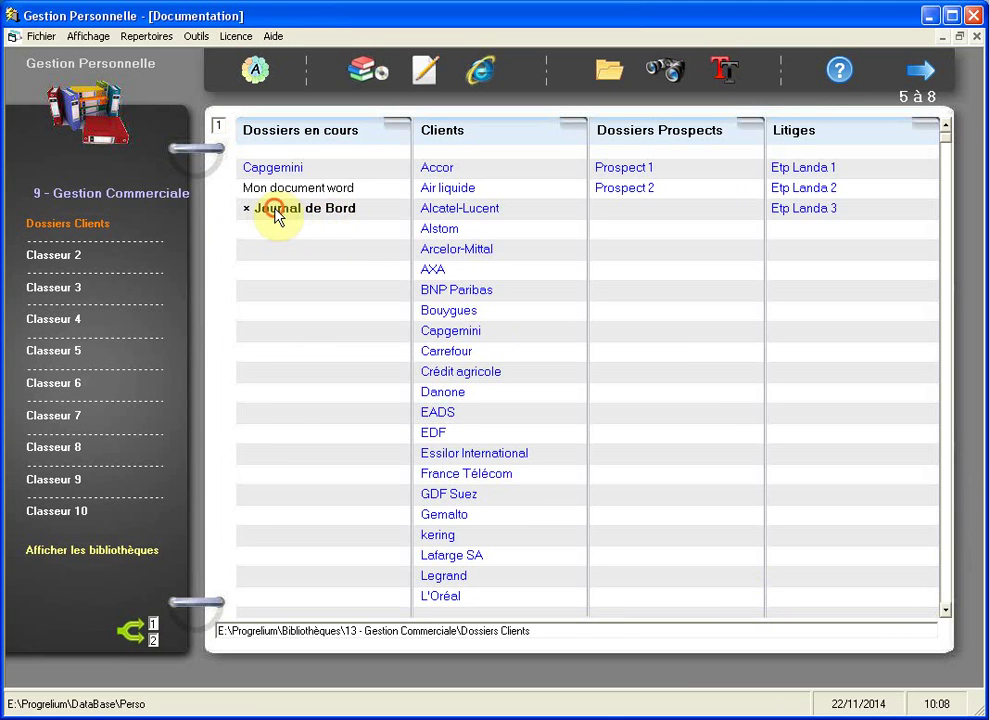
{"action": "right_click", "coordinate": [279, 213]}
{"action": "left_click", "coordinate": [311, 220]}
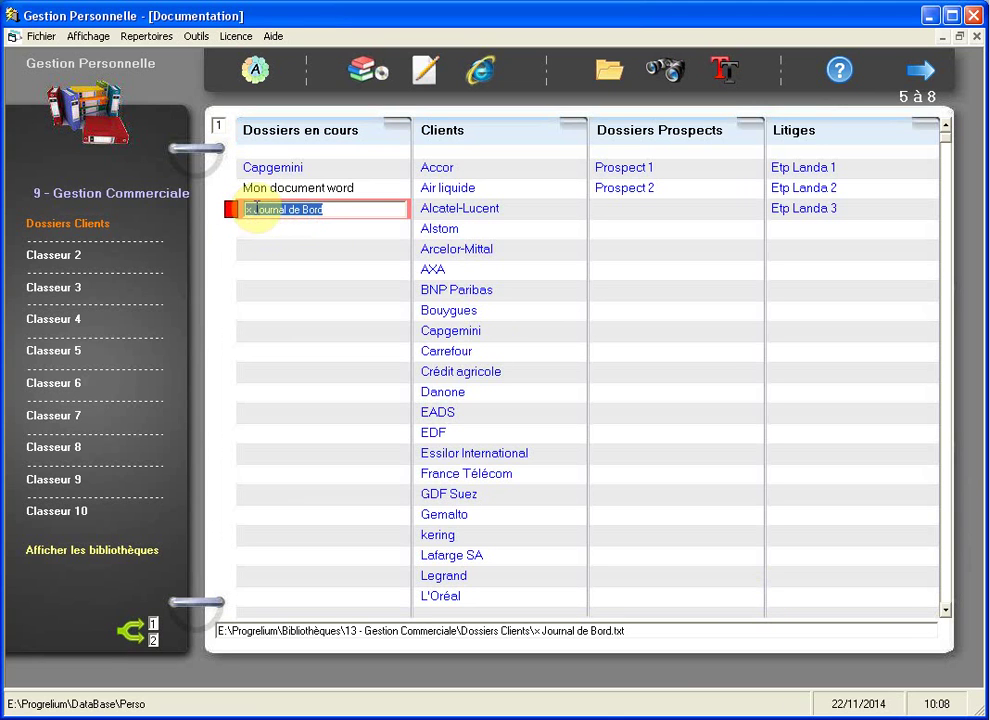
{"action": "left_click", "coordinate": [250, 210]}
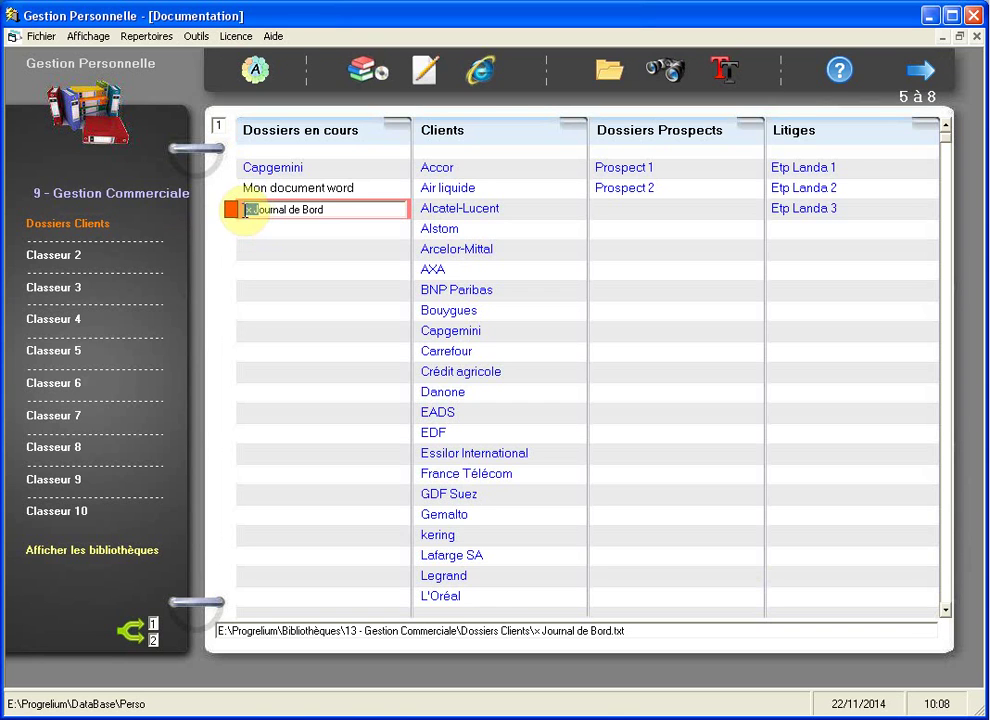
{"action": "key", "text": "Delete"}
{"action": "key", "text": "Return"}
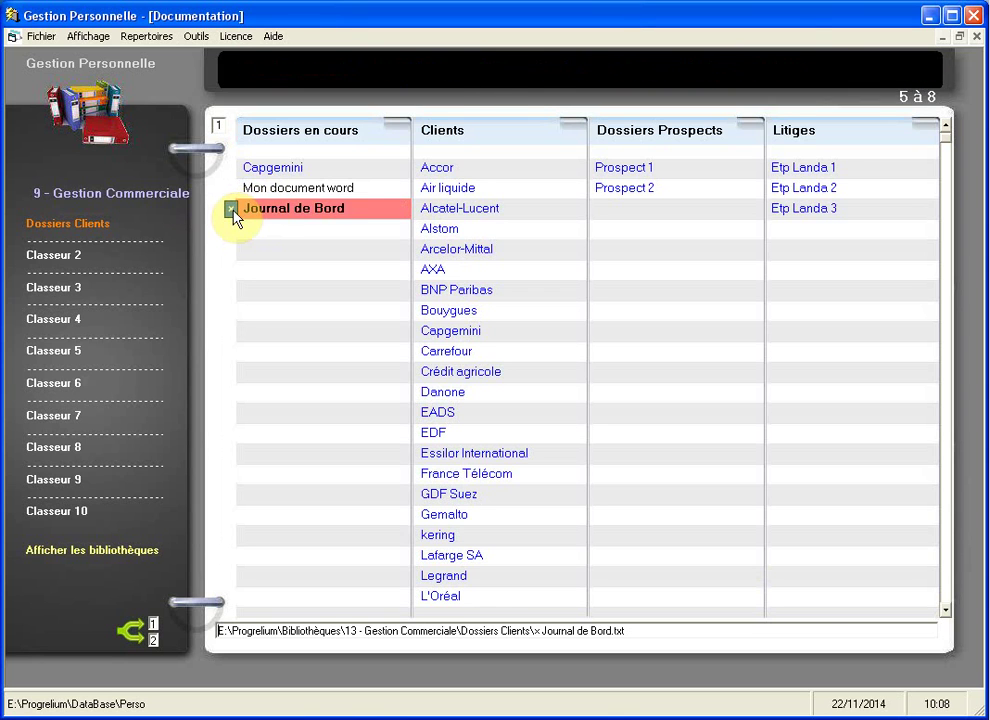
Step: Open the Word document from its Mon document word cell under Dossiers en cours, and close it again
{"action": "left_click", "coordinate": [284, 190]}
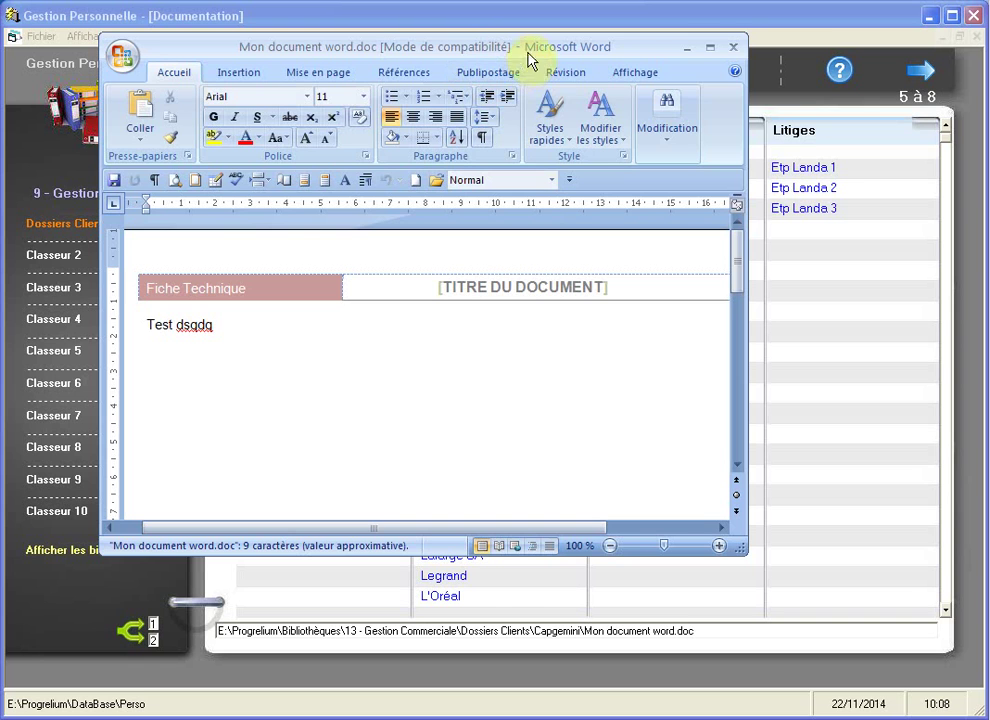
{"action": "left_click", "coordinate": [733, 47]}
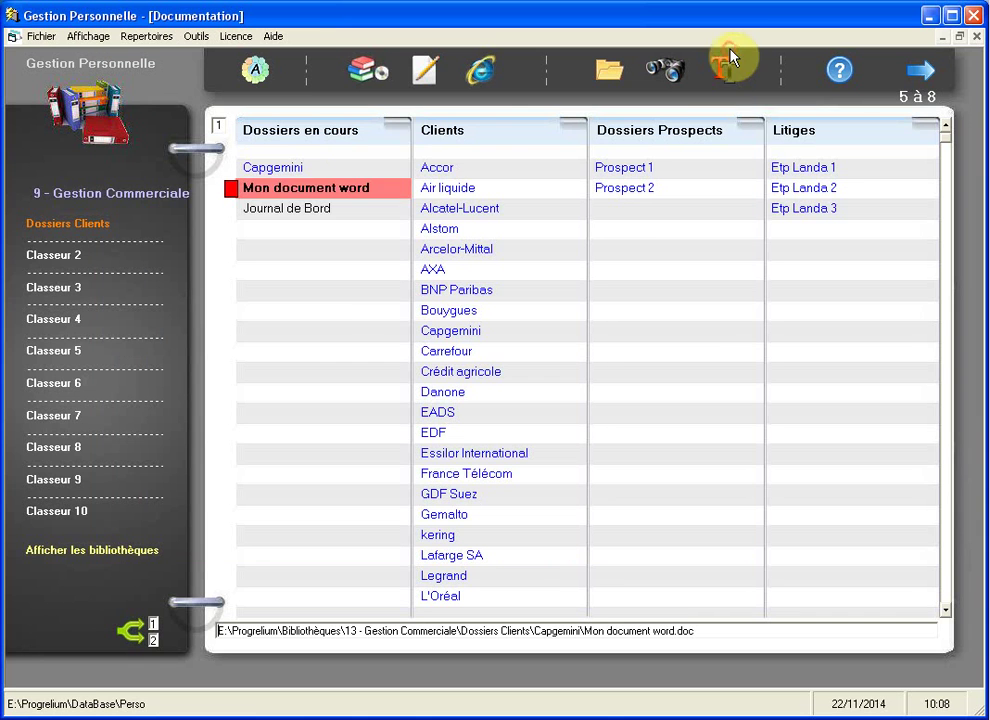
Step: Rename Mon document word.doc to Mon document word 24.doc inside the Capgemini group cell
{"action": "left_click", "coordinate": [278, 170]}
{"action": "double_click", "coordinate": [282, 172]}
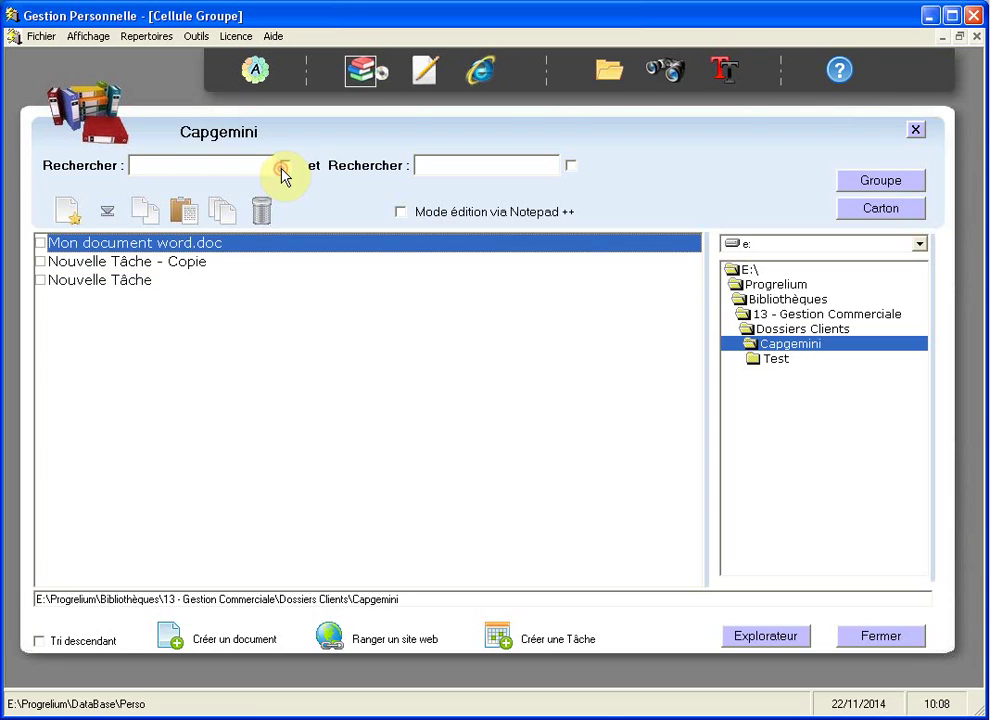
{"action": "right_click", "coordinate": [158, 251]}
{"action": "left_click", "coordinate": [185, 250]}
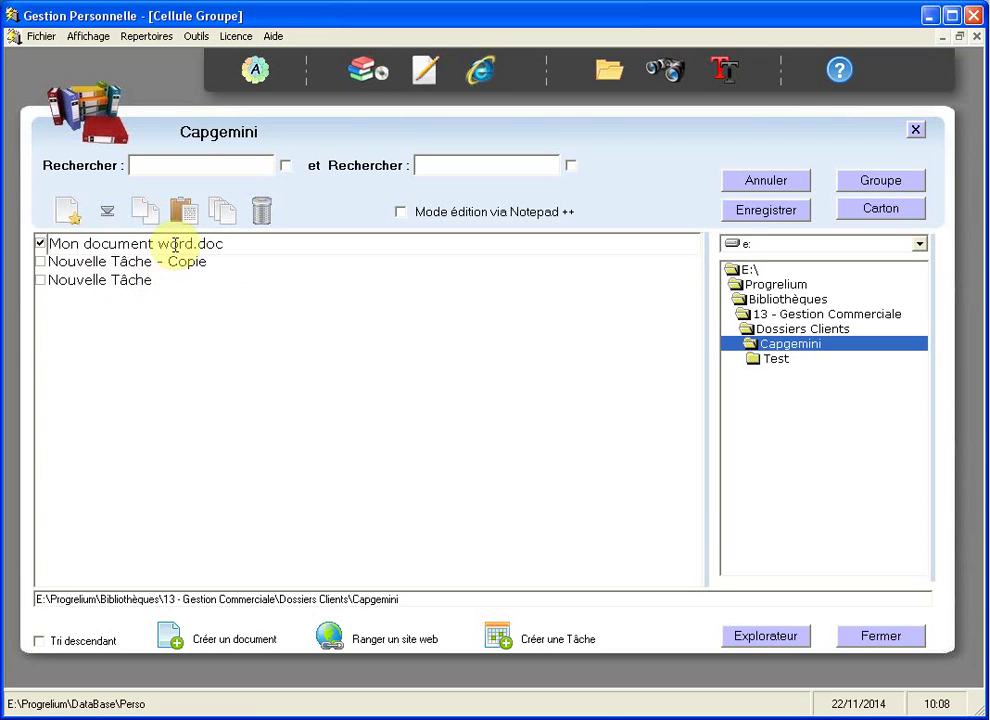
{"action": "type", "text": "24"}
{"action": "left_click", "coordinate": [518, 252]}
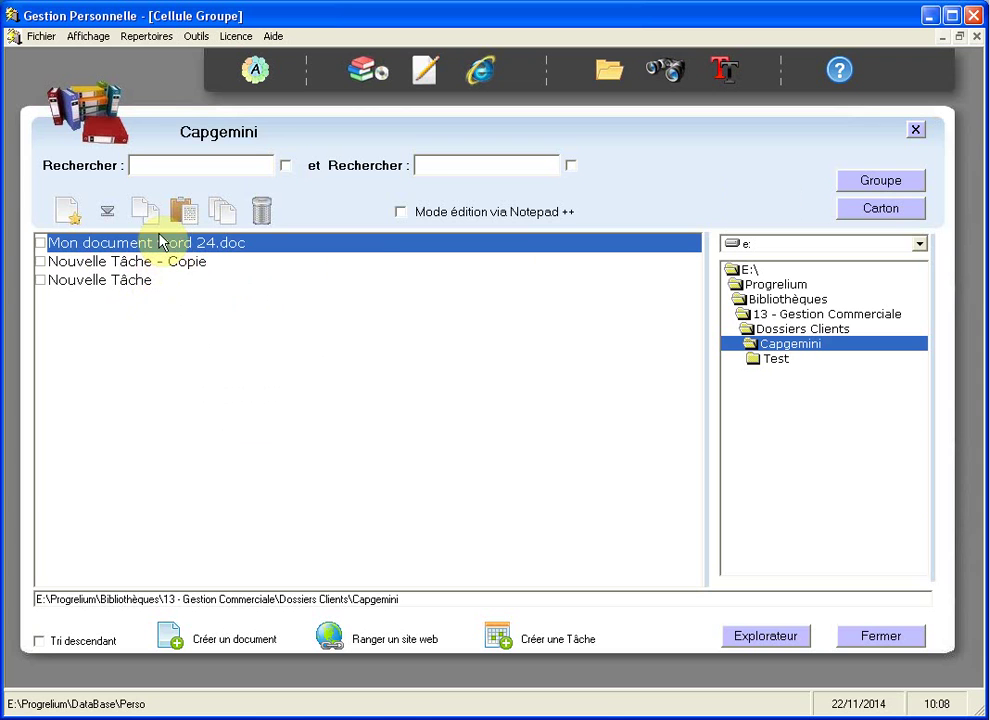
Step: Return to the library, highlight the file name in the Mon document word cell's path, and open and close its document
{"action": "left_click", "coordinate": [368, 70]}
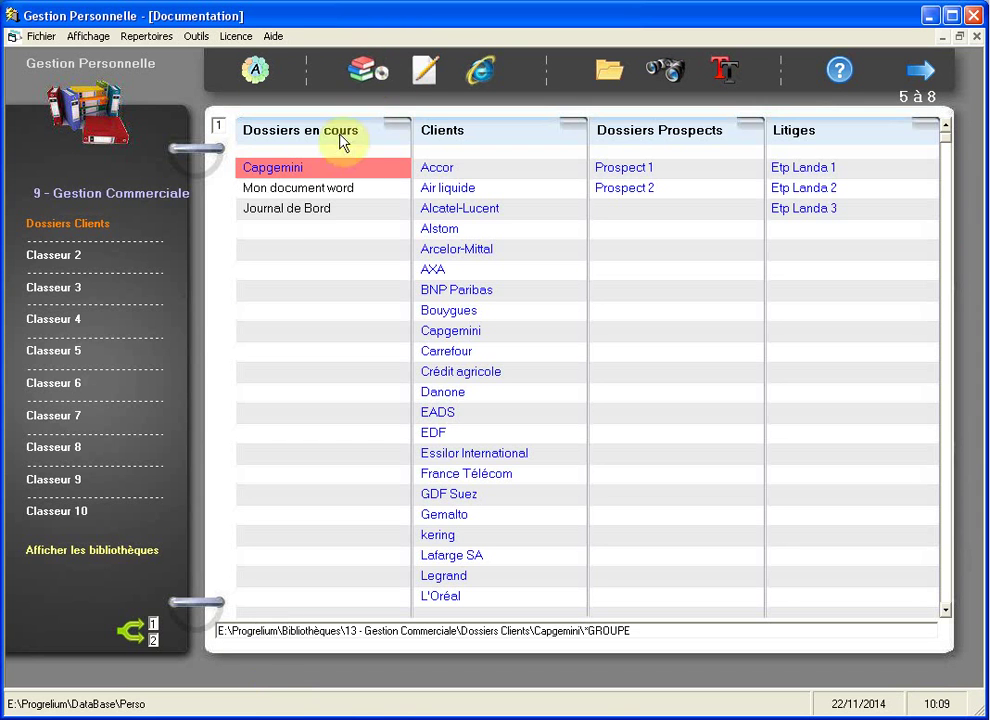
{"action": "left_click", "coordinate": [326, 190]}
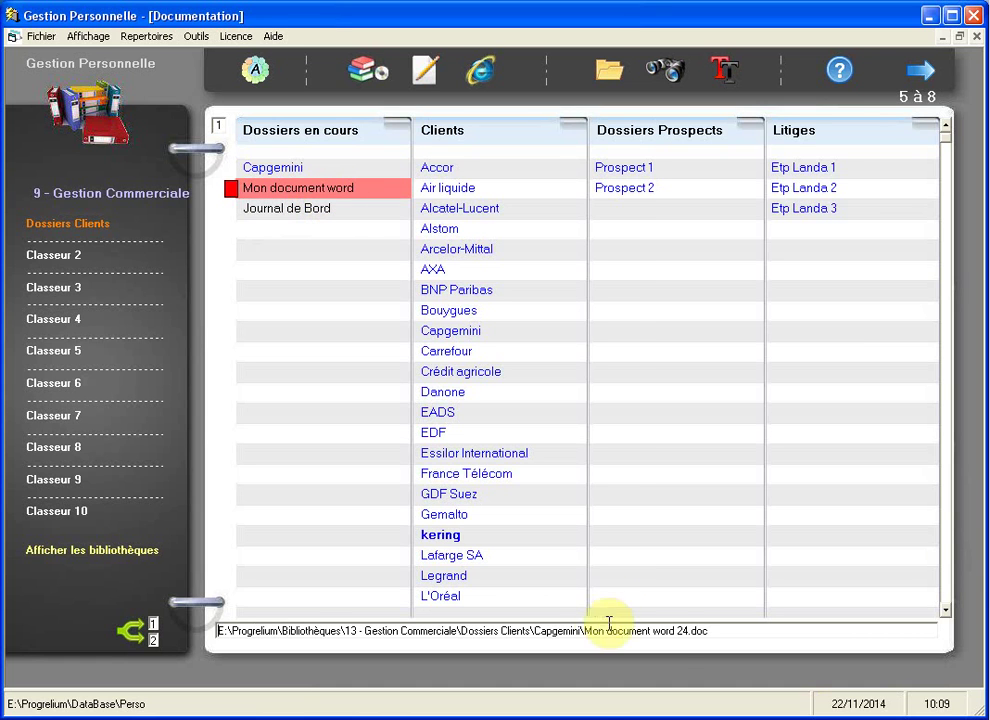
{"action": "left_click_drag", "start_coordinate": [704, 631], "coordinate": [647, 631]}
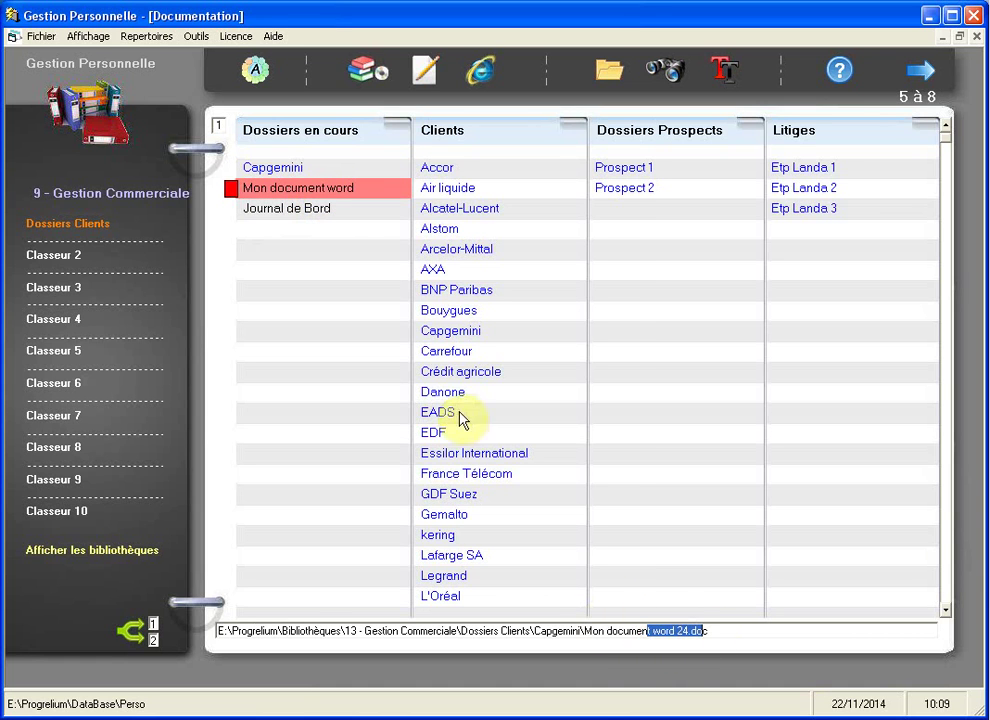
{"action": "double_click", "coordinate": [304, 194]}
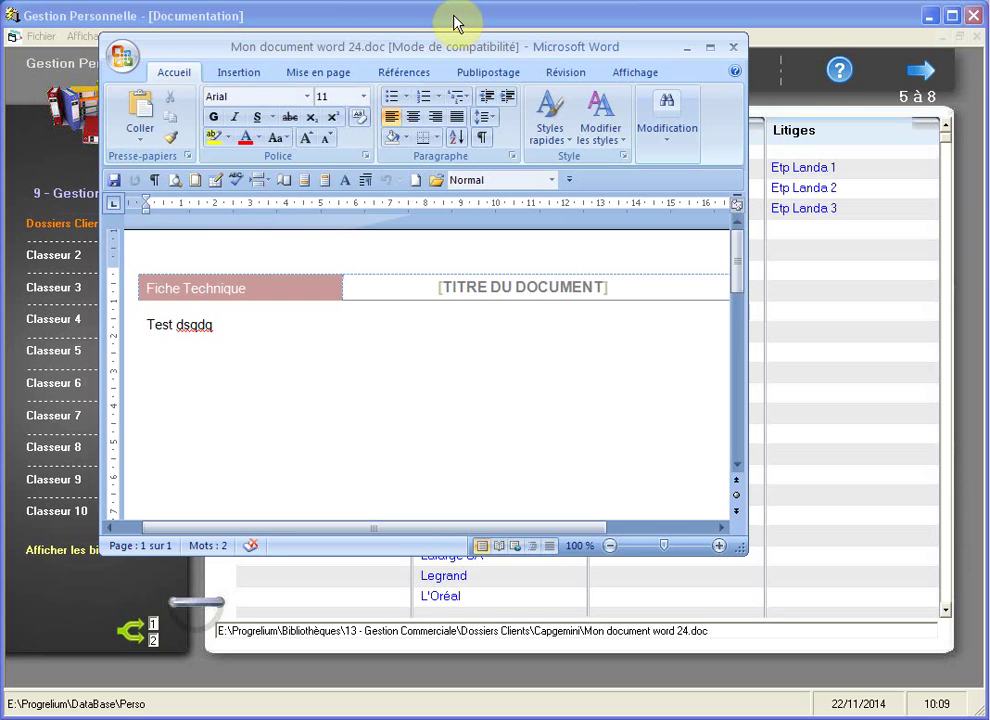
{"action": "left_click", "coordinate": [453, 20]}
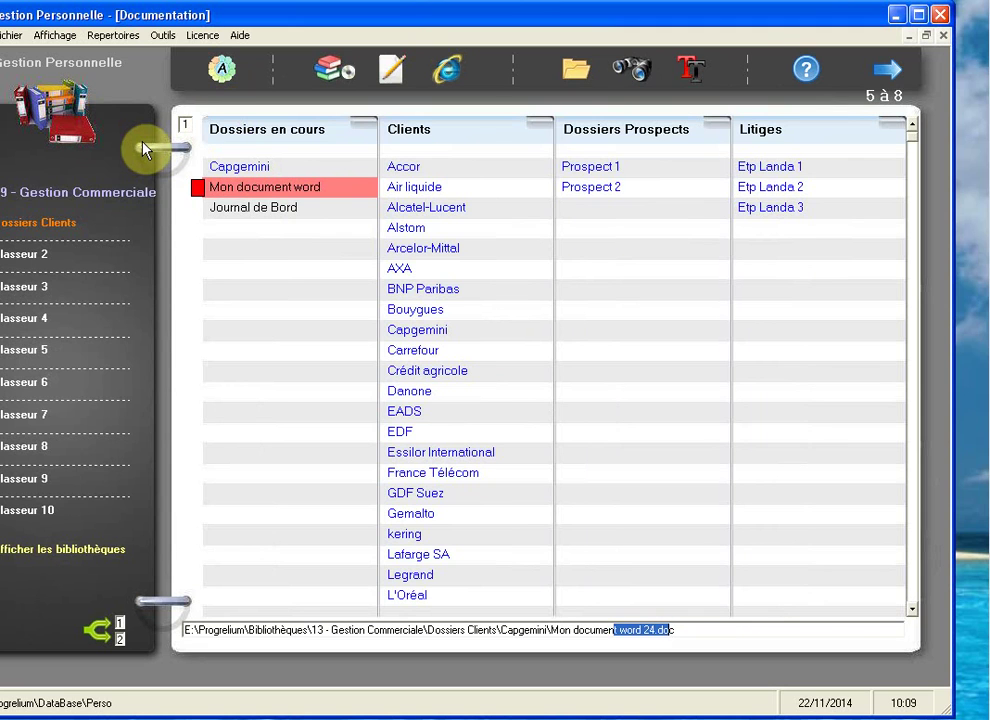
Step: Search the Clients column for "carr"
{"action": "left_click", "coordinate": [249, 137]}
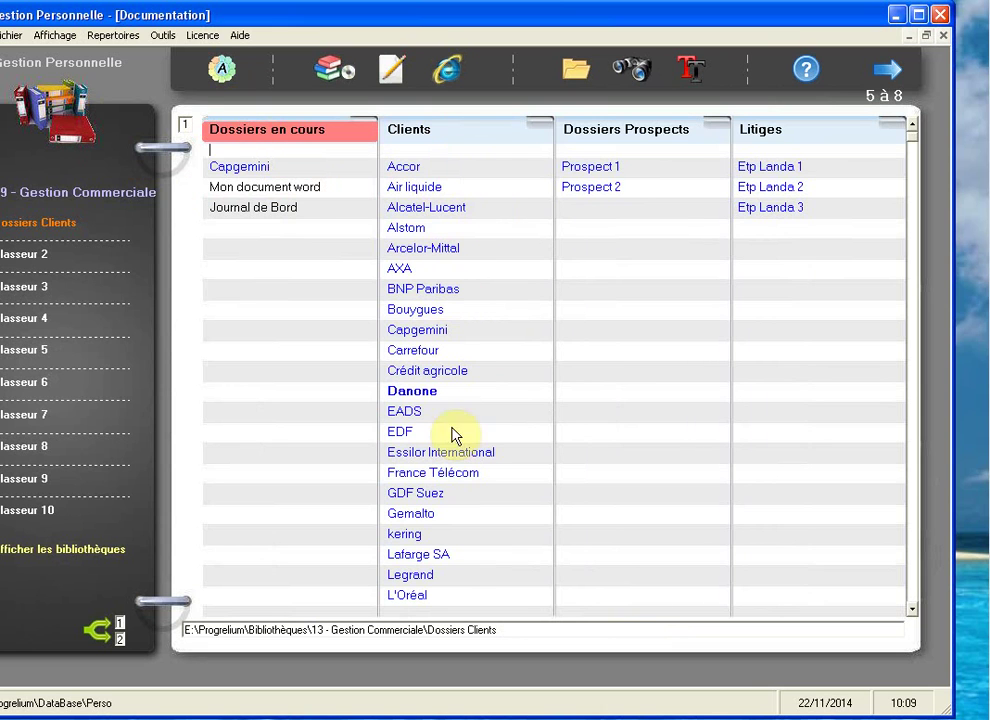
{"action": "left_click", "coordinate": [429, 152]}
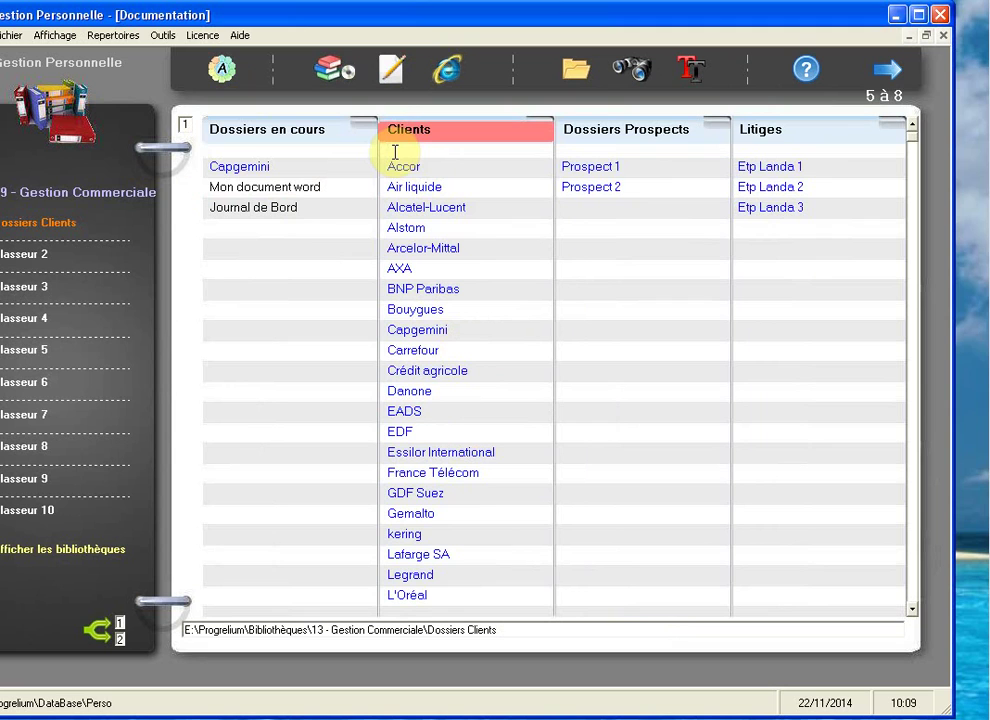
{"action": "type", "text": "ca"}
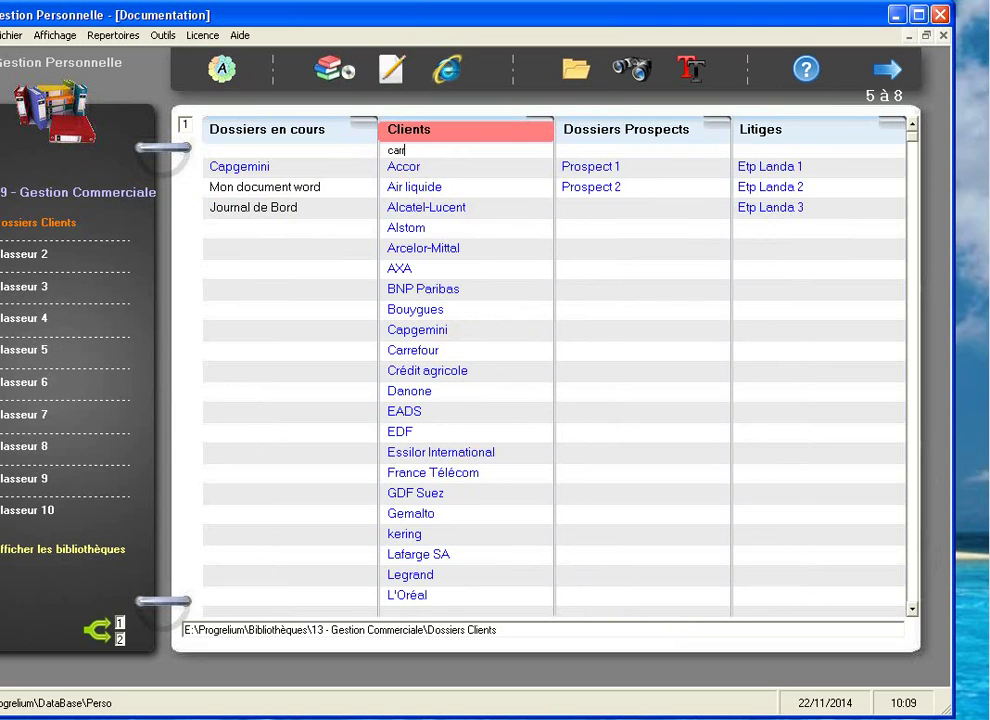
{"action": "type", "text": "rr"}
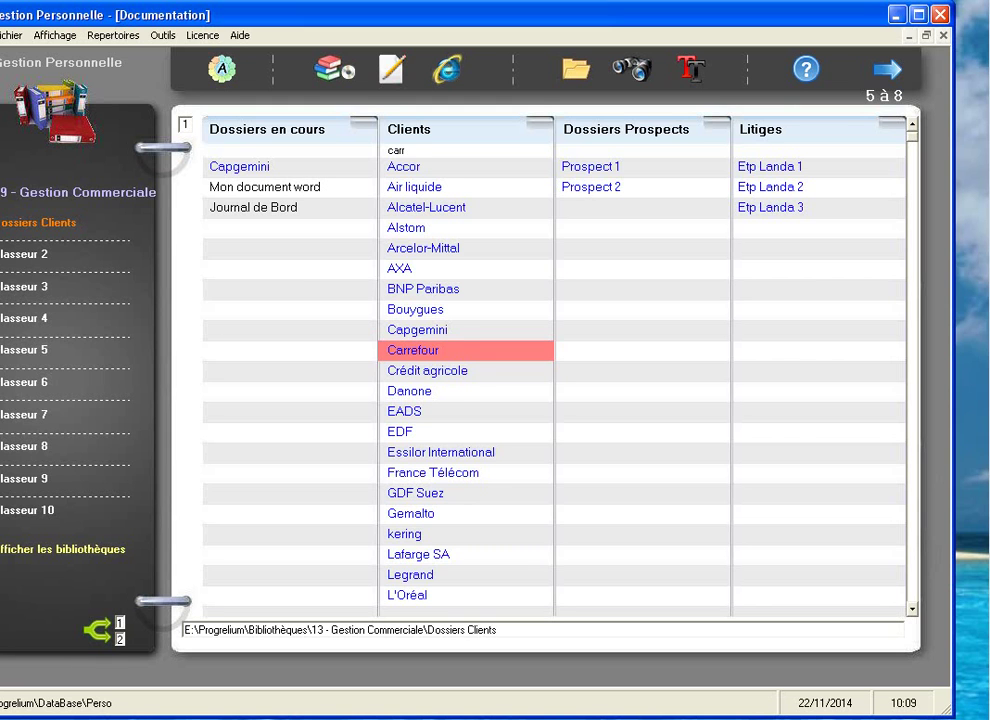
{"action": "key", "text": "Return"}
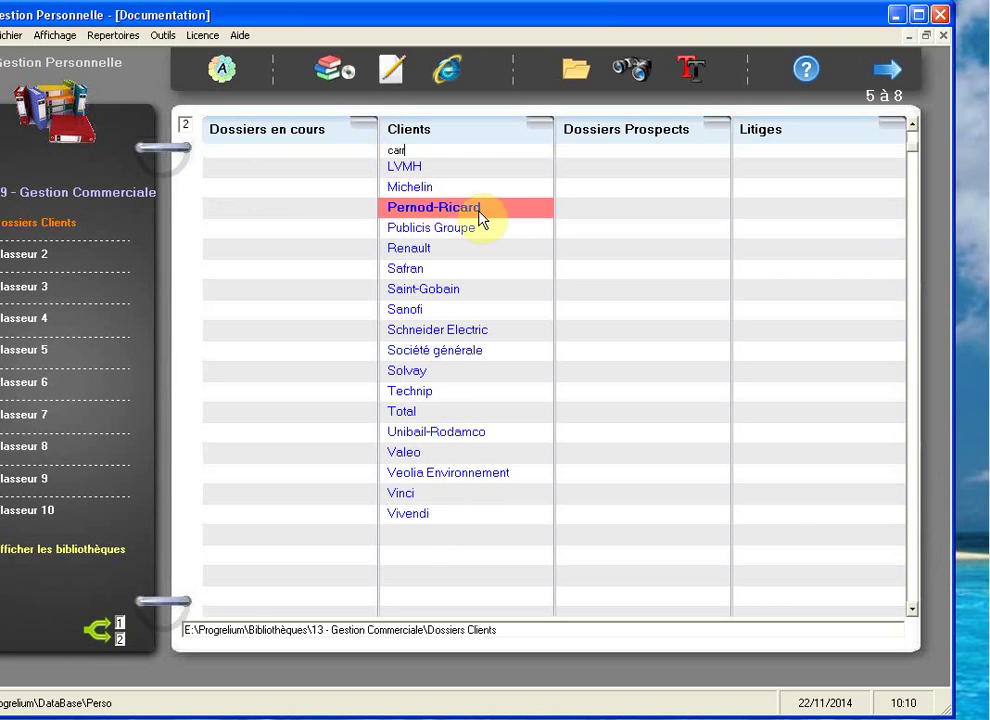
Step: Highlight the "carr" search text above Clients, and carry it across the Dossiers Prospects and Litiges columns back to Clients
{"action": "left_click", "coordinate": [415, 153]}
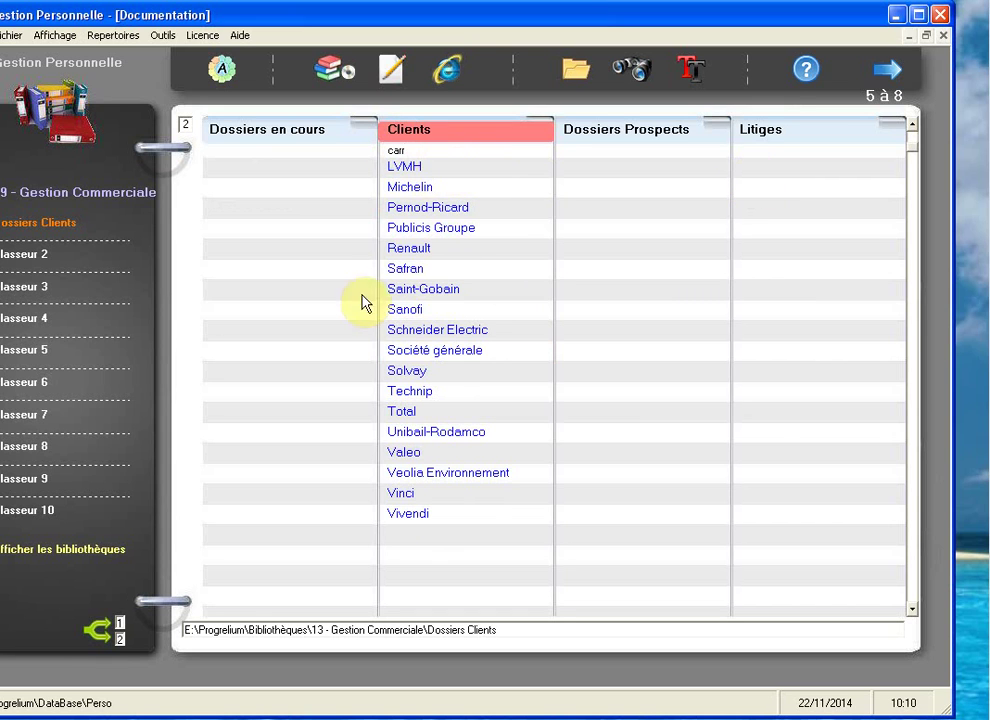
{"action": "left_click_drag", "start_coordinate": [427, 151], "coordinate": [350, 153]}
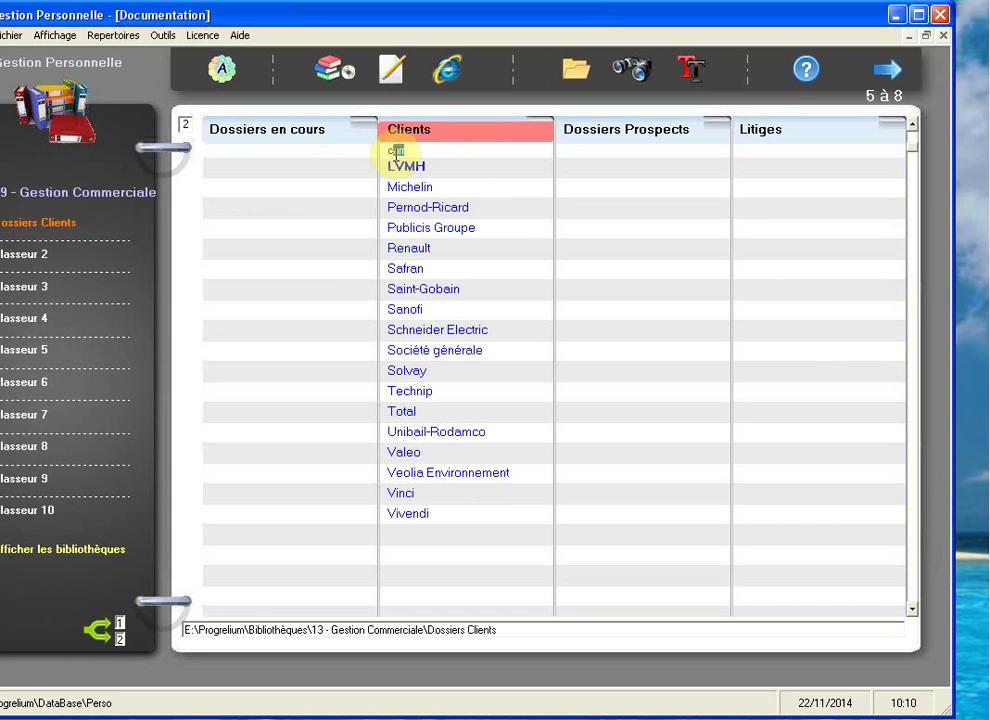
{"action": "left_click", "coordinate": [427, 150]}
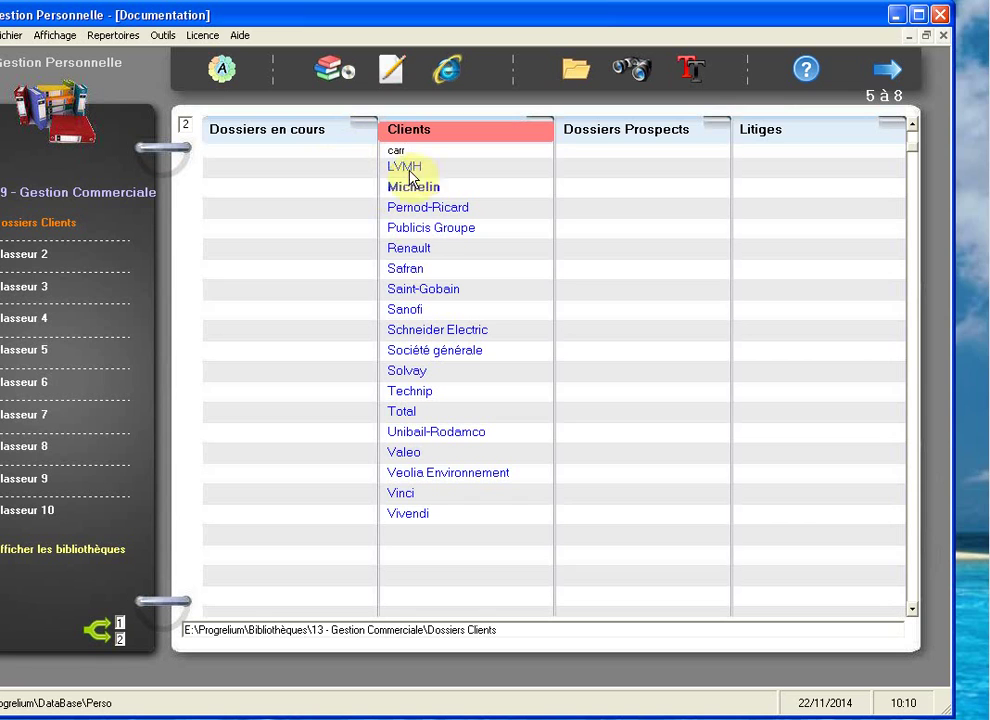
{"action": "left_click_drag", "start_coordinate": [413, 150], "coordinate": [354, 166]}
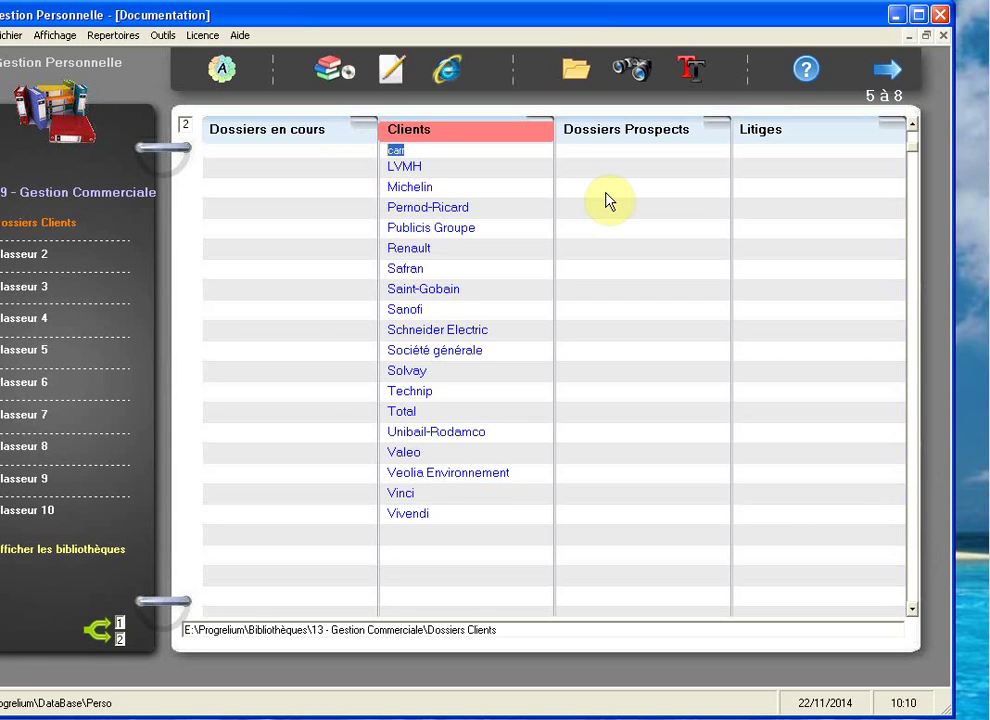
{"action": "left_click", "coordinate": [436, 151]}
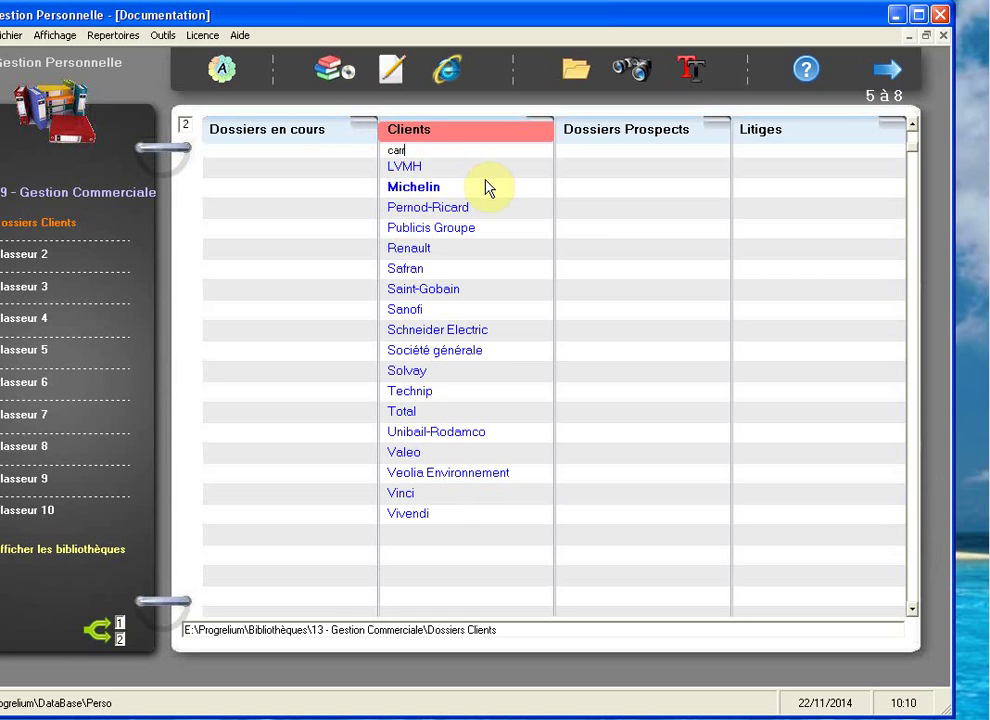
{"action": "key", "text": "Tab"}
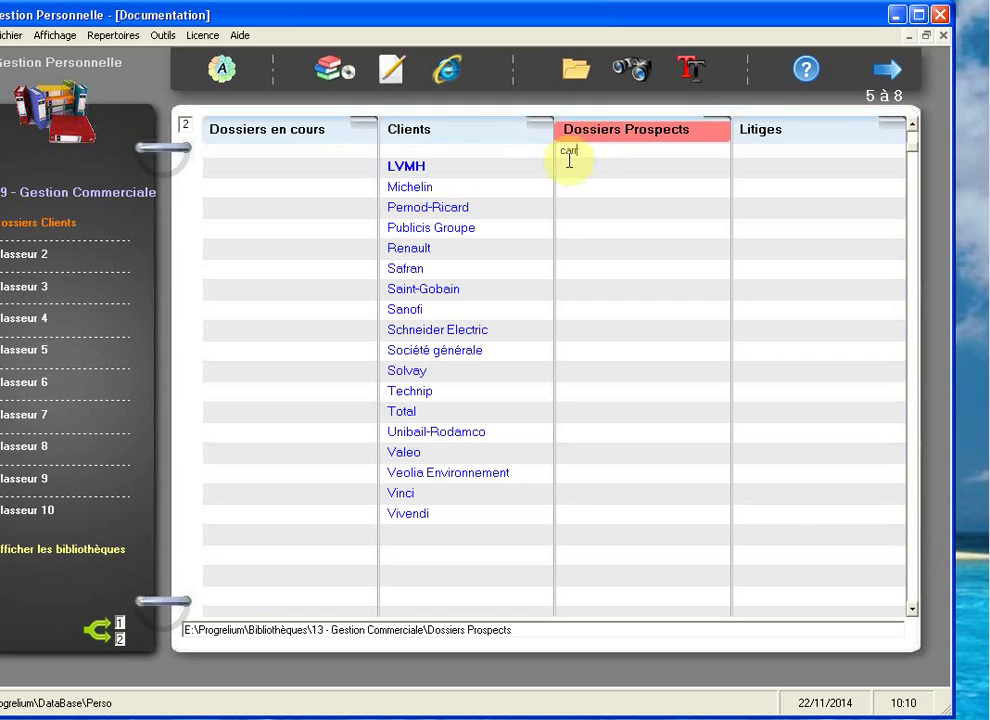
{"action": "left_click", "coordinate": [786, 190]}
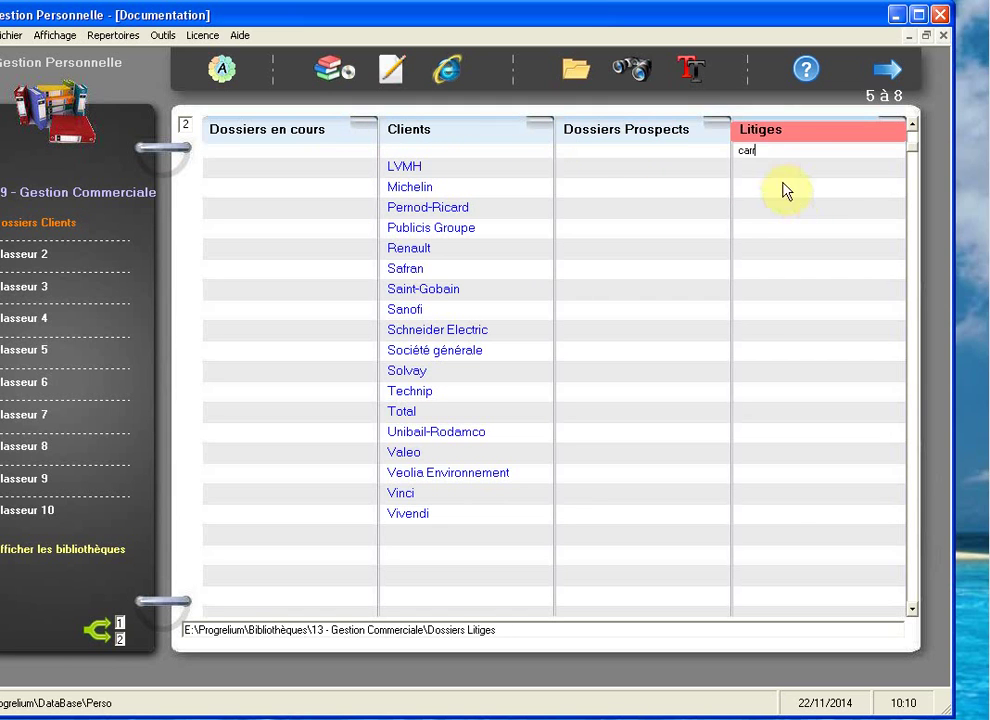
{"action": "key", "text": "Tab"}
{"action": "key", "text": "Tab"}
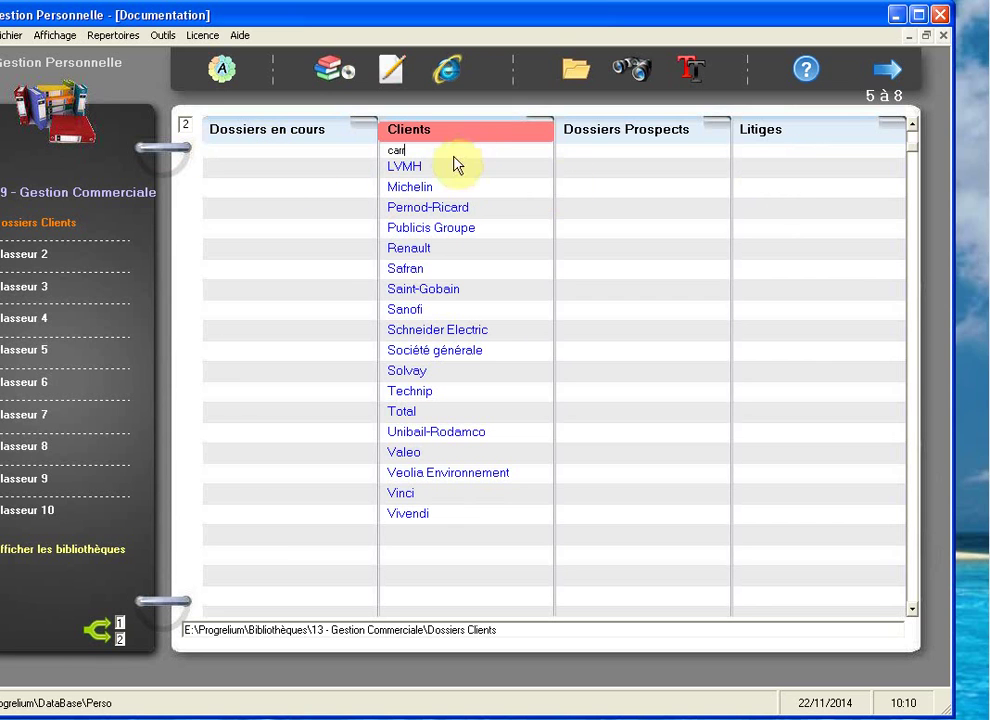
Step: Clear the "carr" search text above Dossiers en cours, and select the Clients column header
{"action": "left_click", "coordinate": [264, 148]}
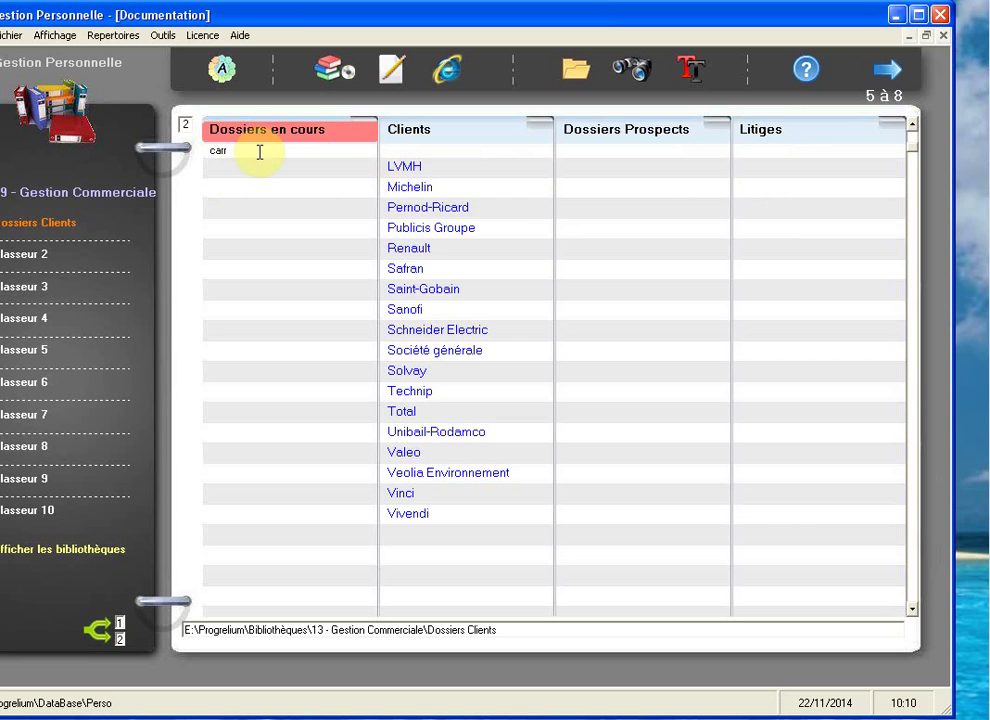
{"action": "left_click_drag", "start_coordinate": [254, 152], "coordinate": [130, 133]}
{"action": "key", "text": "BackSpace"}
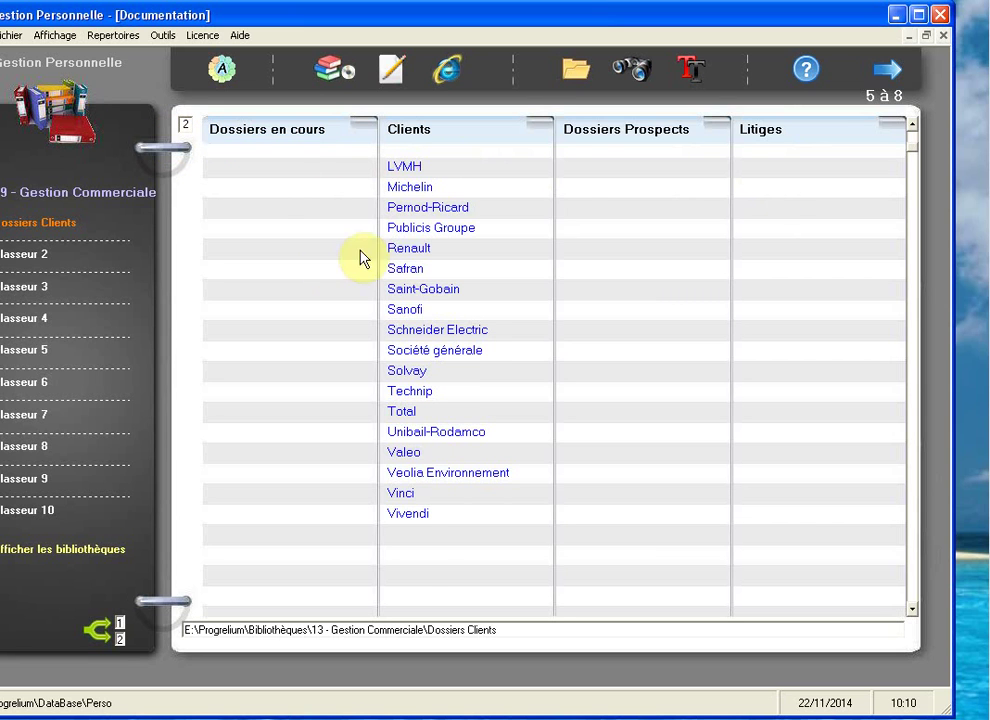
{"action": "left_click", "coordinate": [307, 134]}
{"action": "left_click", "coordinate": [430, 138]}
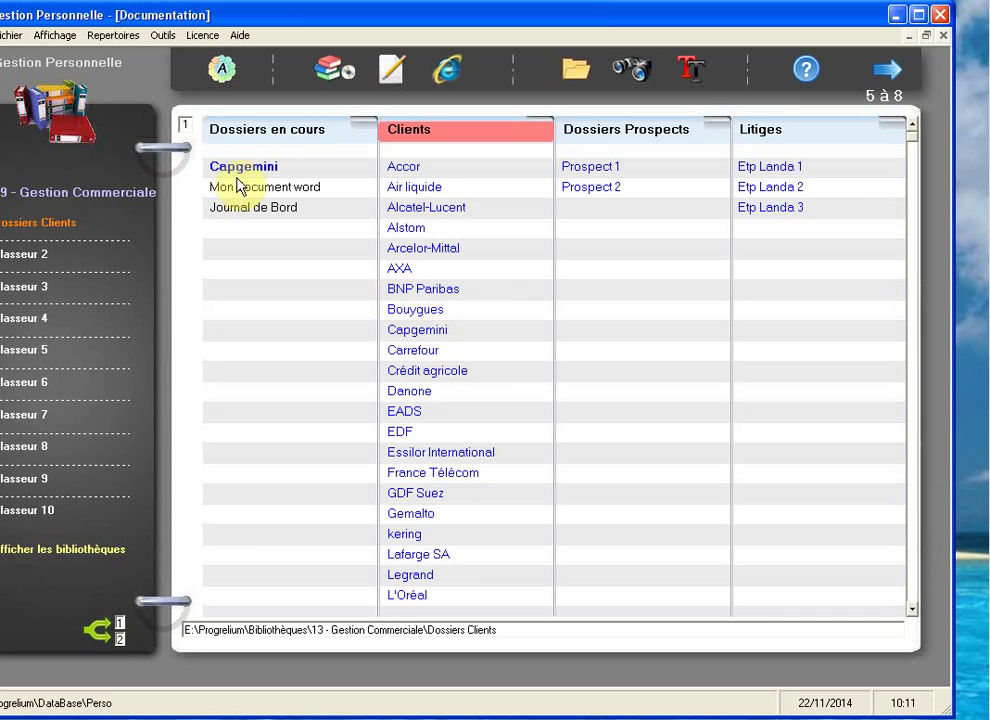
Step: Copy the AXA group cell from Clients into the empty cell below Journal de Bord, and compare both cells' paths
{"action": "left_click", "coordinate": [409, 272]}
{"action": "right_click", "coordinate": [409, 272]}
{"action": "left_click", "coordinate": [444, 293]}
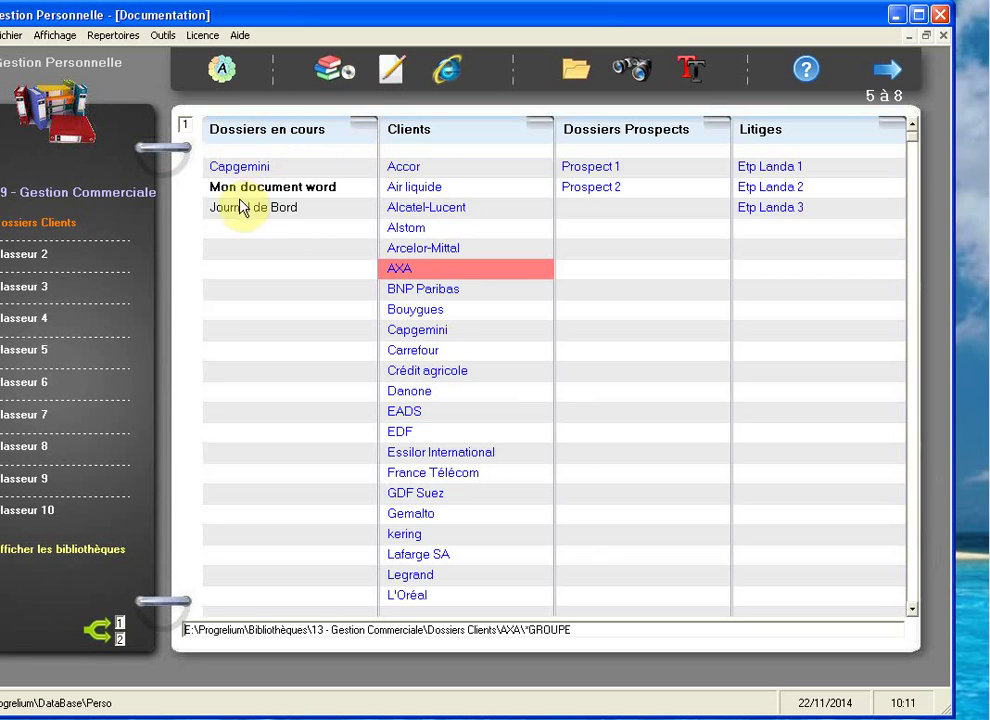
{"action": "left_click", "coordinate": [223, 232]}
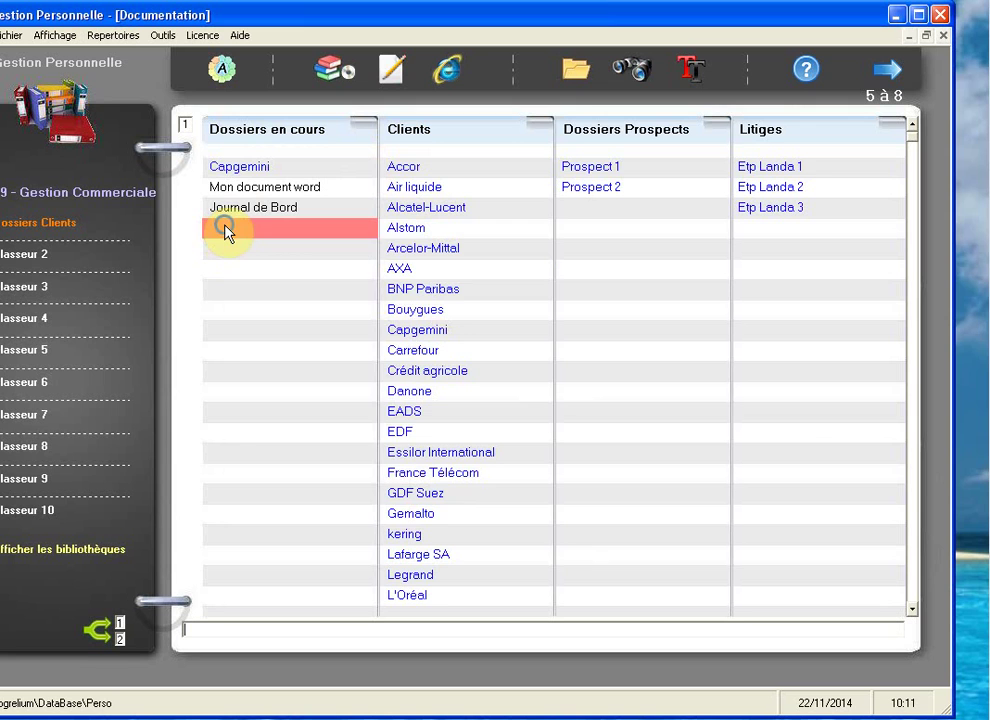
{"action": "right_click", "coordinate": [225, 230]}
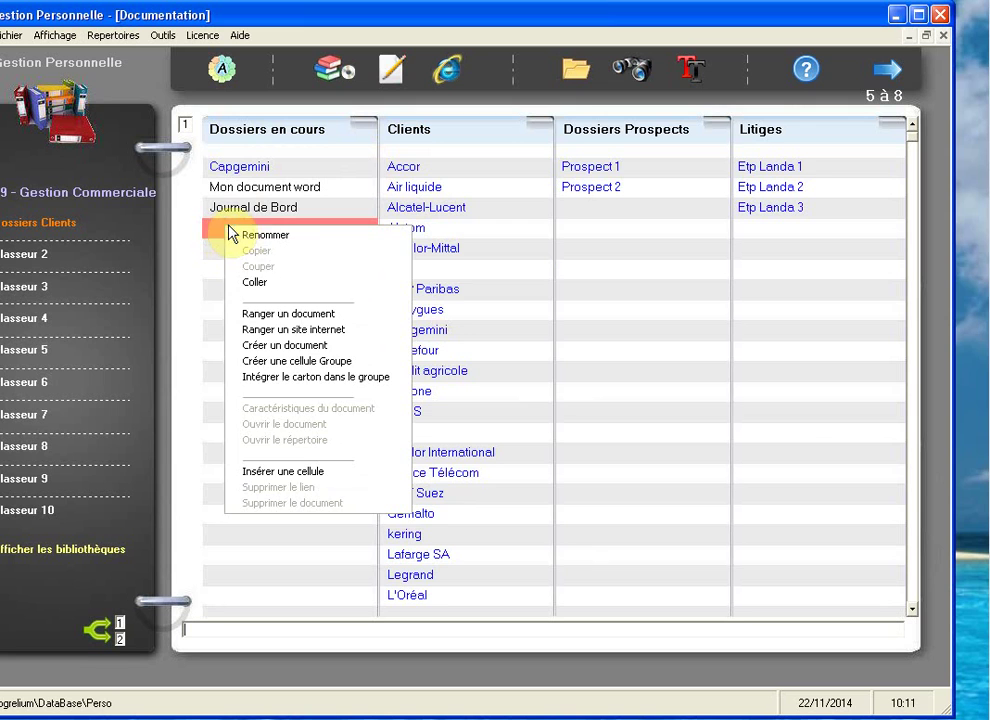
{"action": "left_click", "coordinate": [258, 282]}
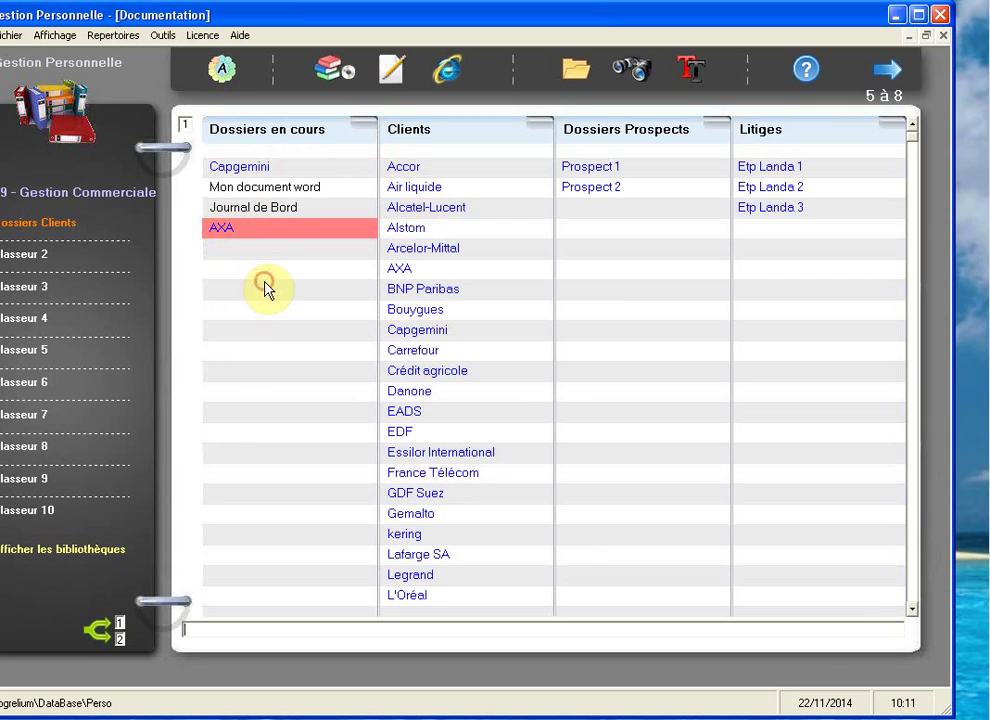
{"action": "left_click", "coordinate": [398, 270]}
{"action": "left_click", "coordinate": [221, 229]}
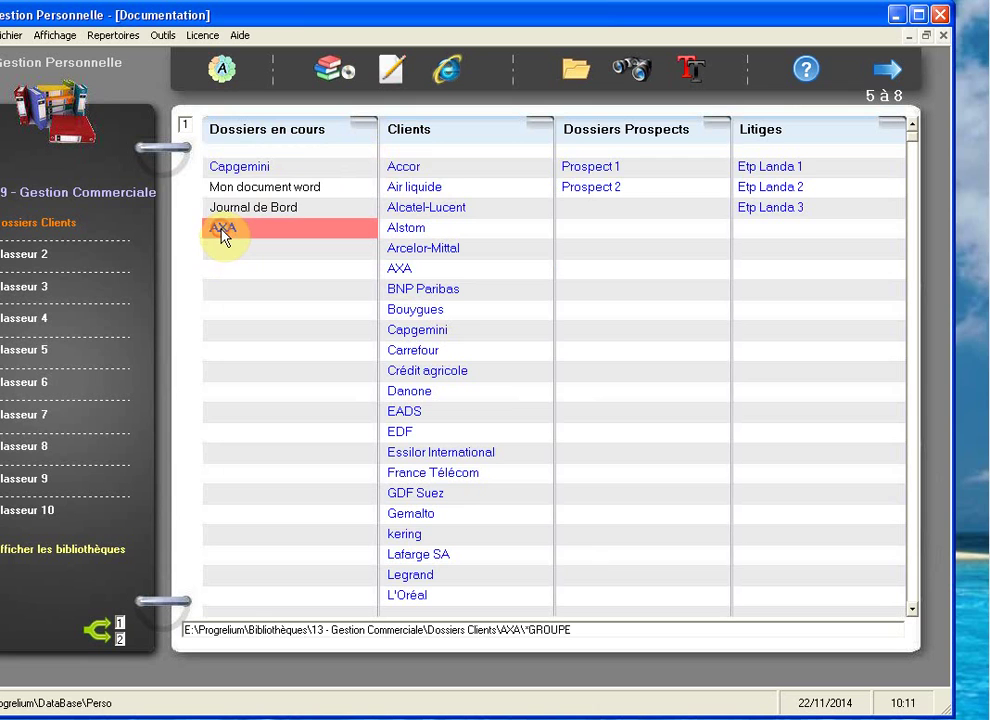
Step: Sort the documents in the Dossiers en cours column and select its Capgemini cell
{"action": "left_click", "coordinate": [253, 138]}
{"action": "right_click", "coordinate": [253, 137]}
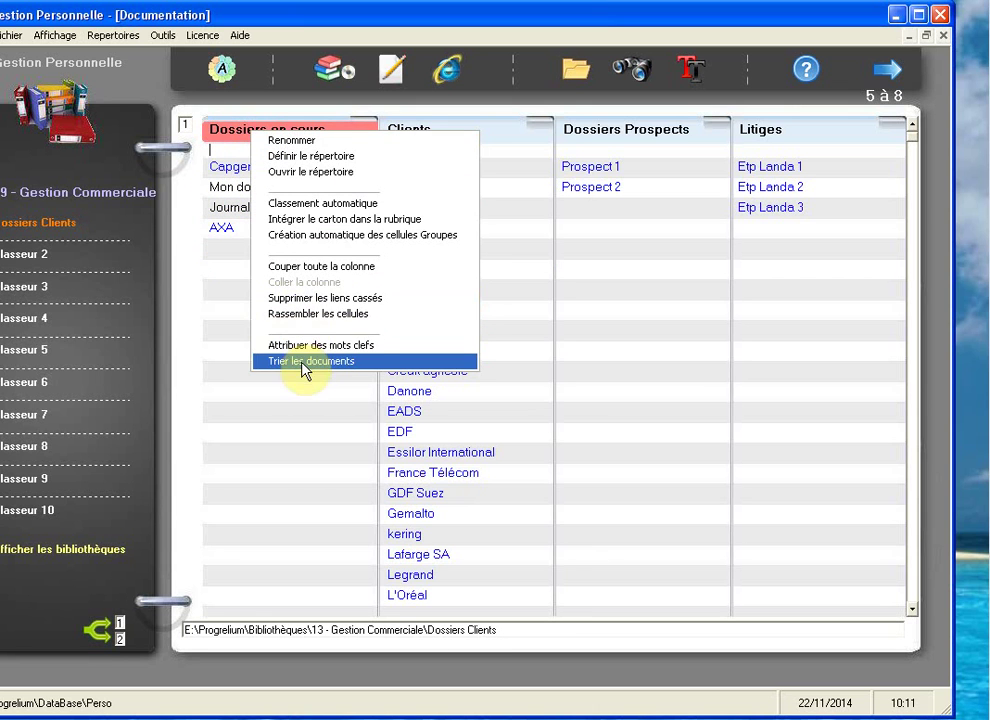
{"action": "left_click", "coordinate": [346, 362]}
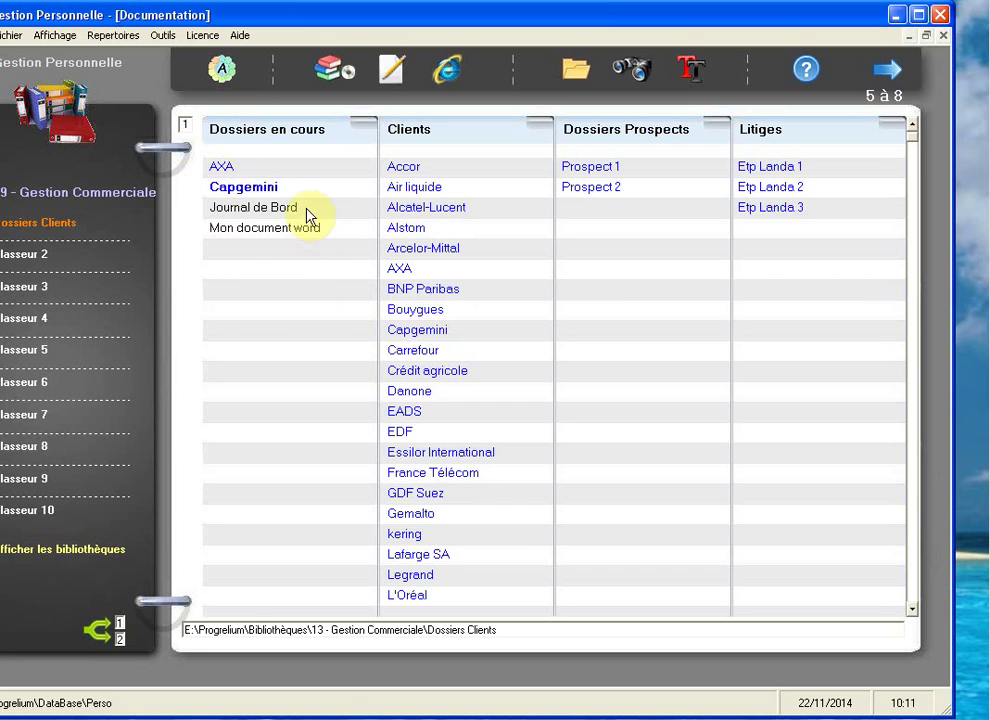
{"action": "left_click", "coordinate": [226, 189]}
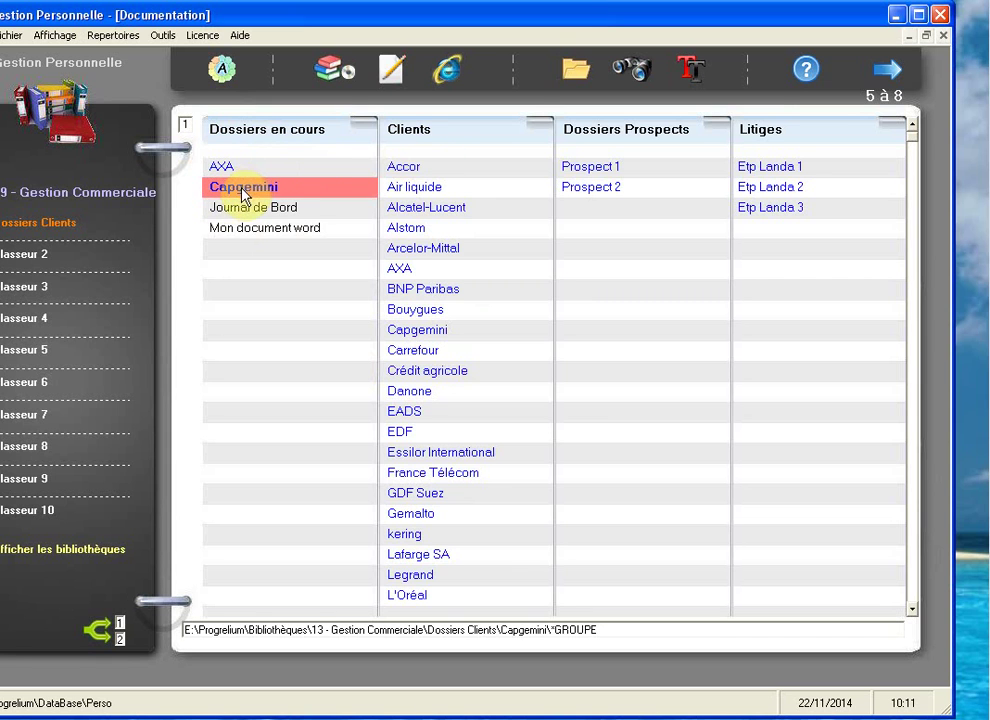
Step: Delete the link of the AXA group cell in the Dossiers en cours column, keeping its associated documents
{"action": "left_click", "coordinate": [228, 172]}
{"action": "right_click", "coordinate": [228, 172]}
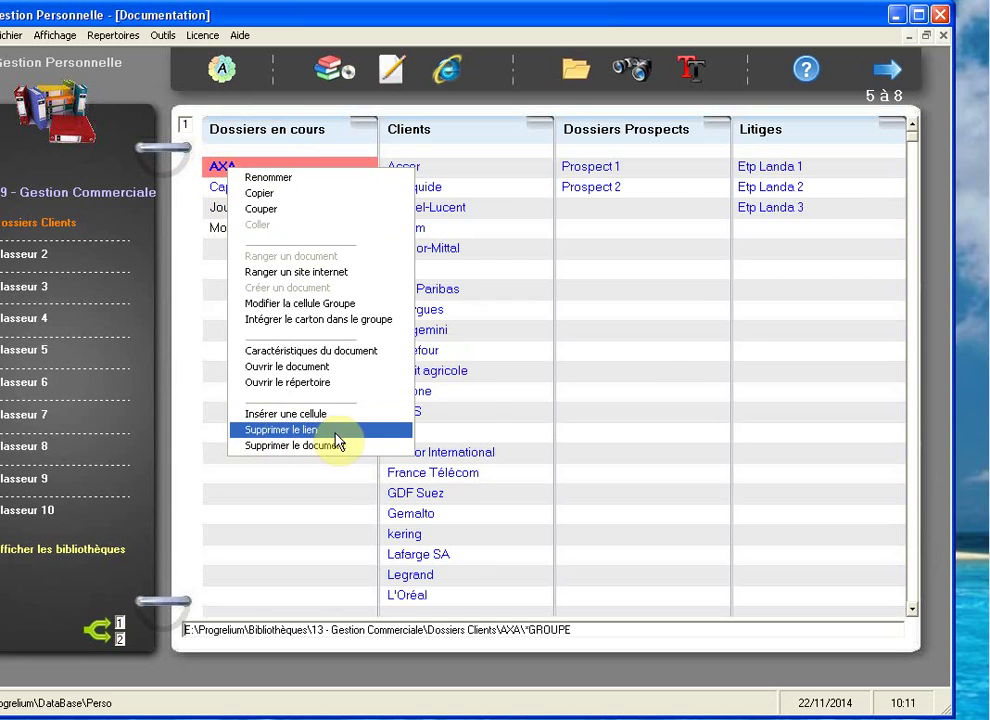
{"action": "left_click", "coordinate": [280, 430]}
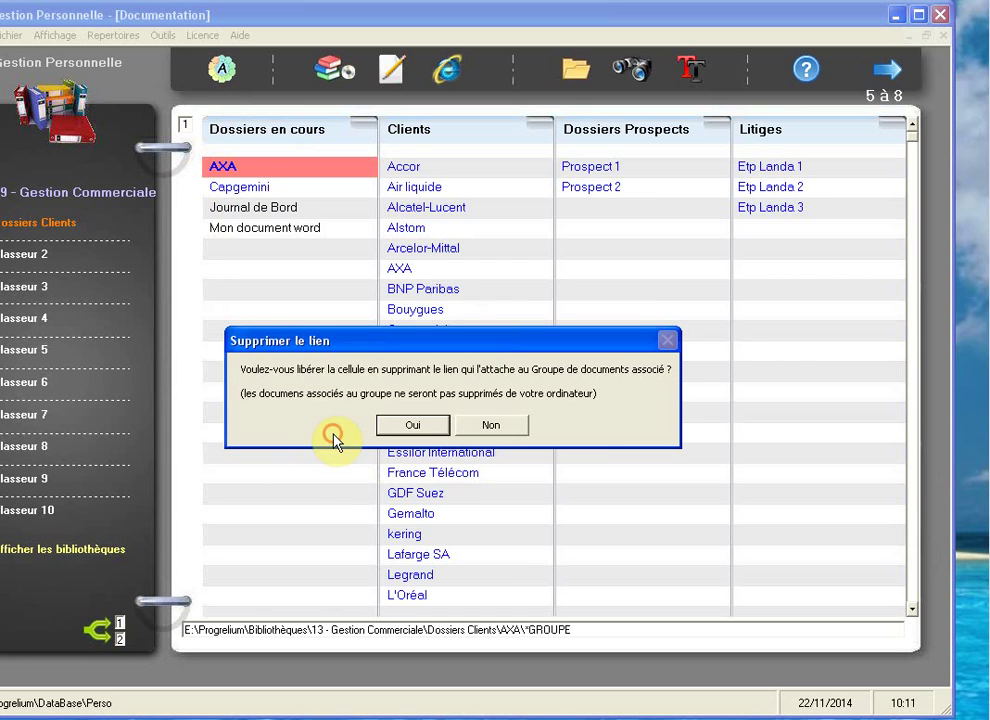
{"action": "left_click", "coordinate": [413, 425]}
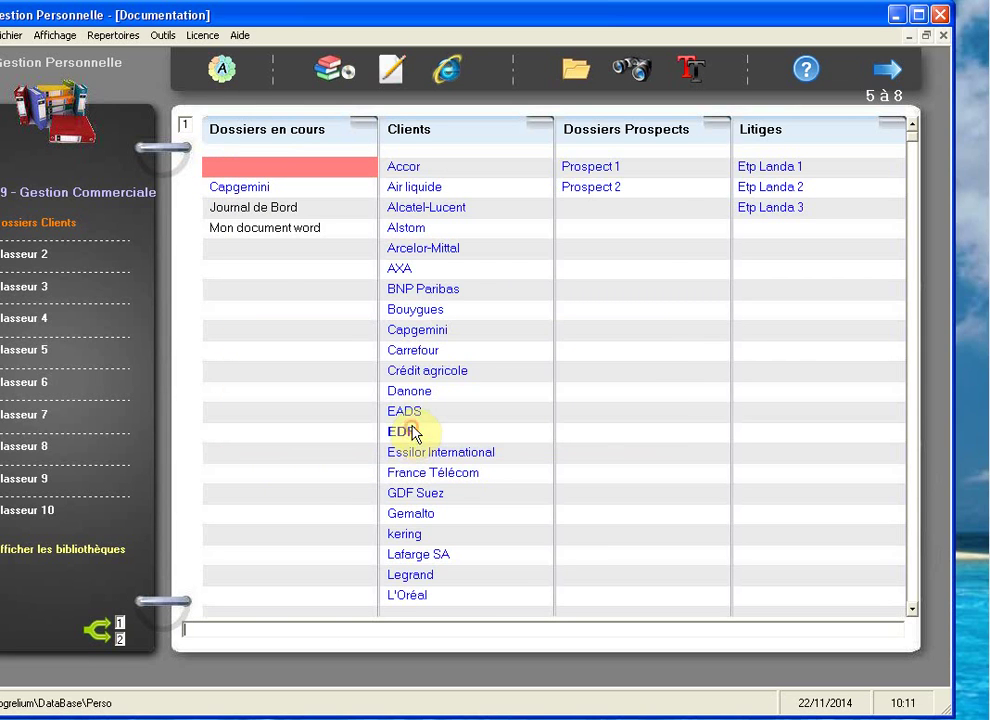
Step: Sort the documents in the Dossiers en cours column
{"action": "right_click", "coordinate": [255, 137]}
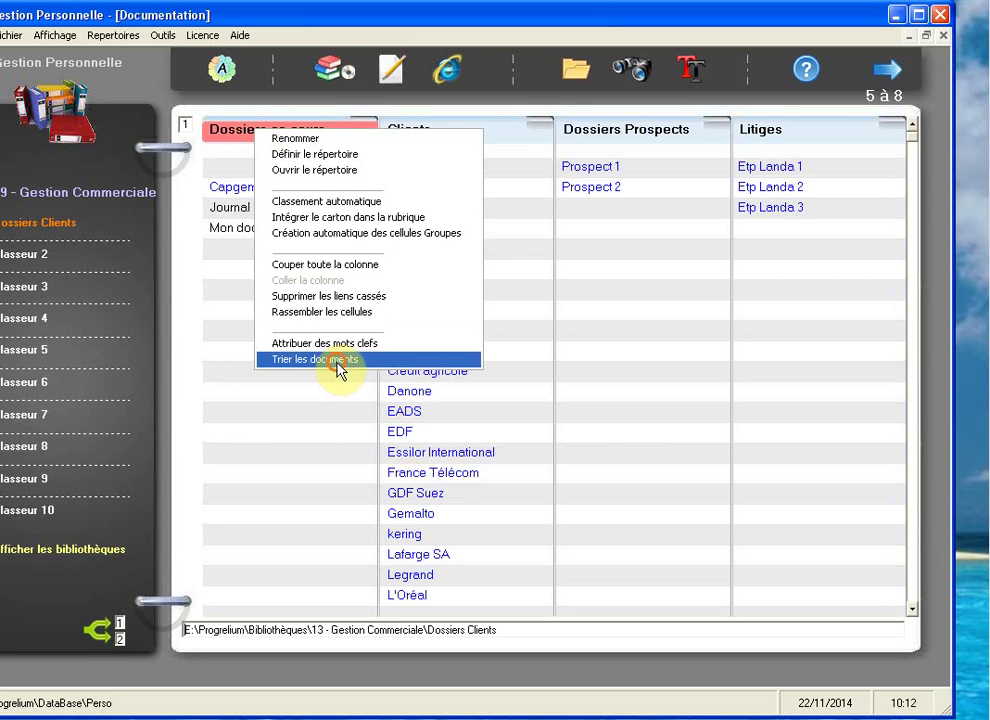
{"action": "left_click", "coordinate": [262, 282]}
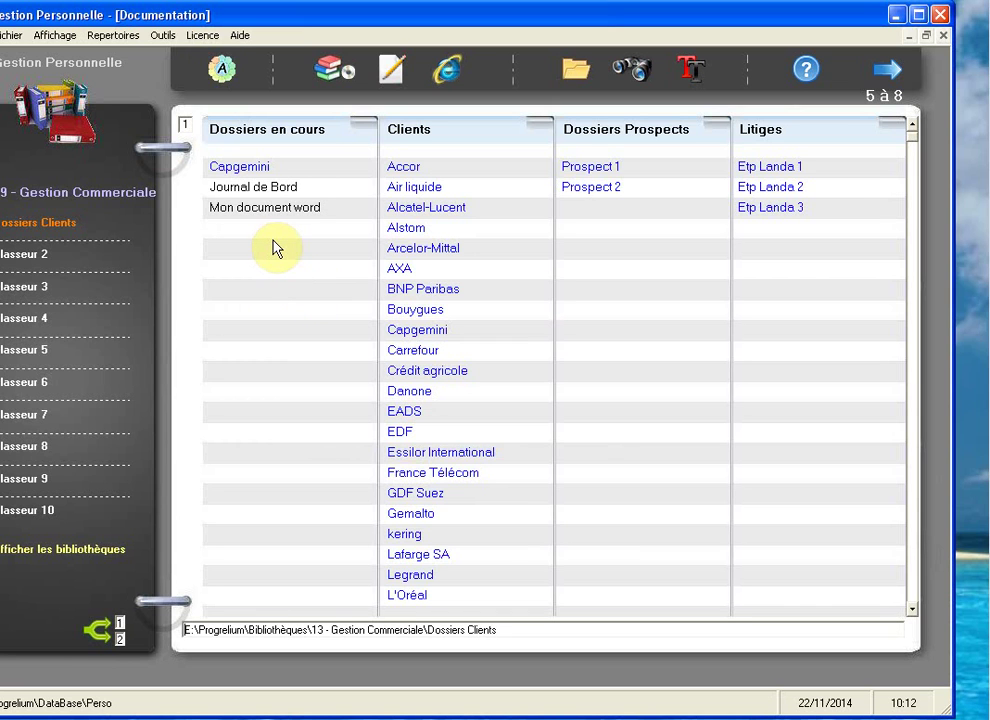
{"action": "left_click", "coordinate": [265, 187]}
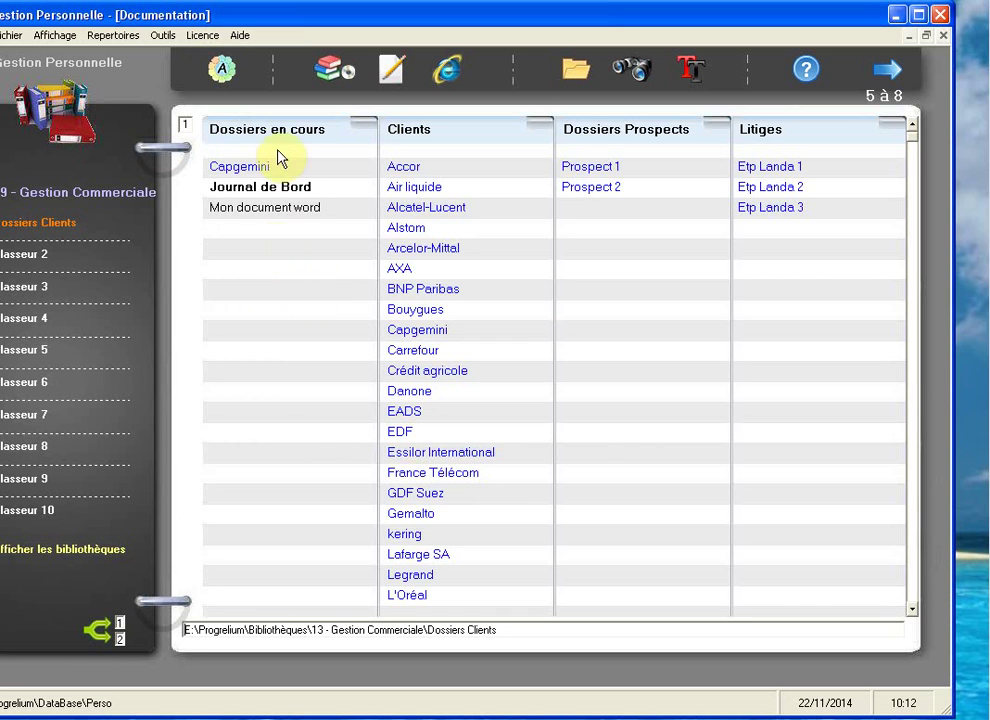
Step: Switch to the Domaine Professionnel, access it with the preselected profile, and shift its window slightly upward
{"action": "left_click", "coordinate": [11, 37]}
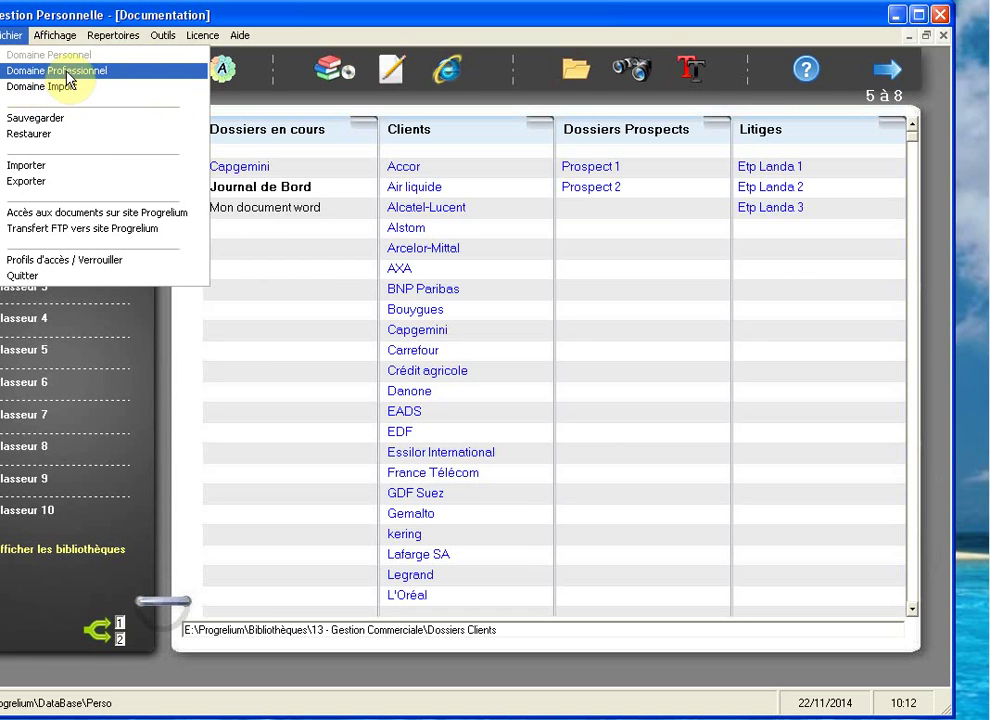
{"action": "mouse_move", "coordinate": [92, 35]}
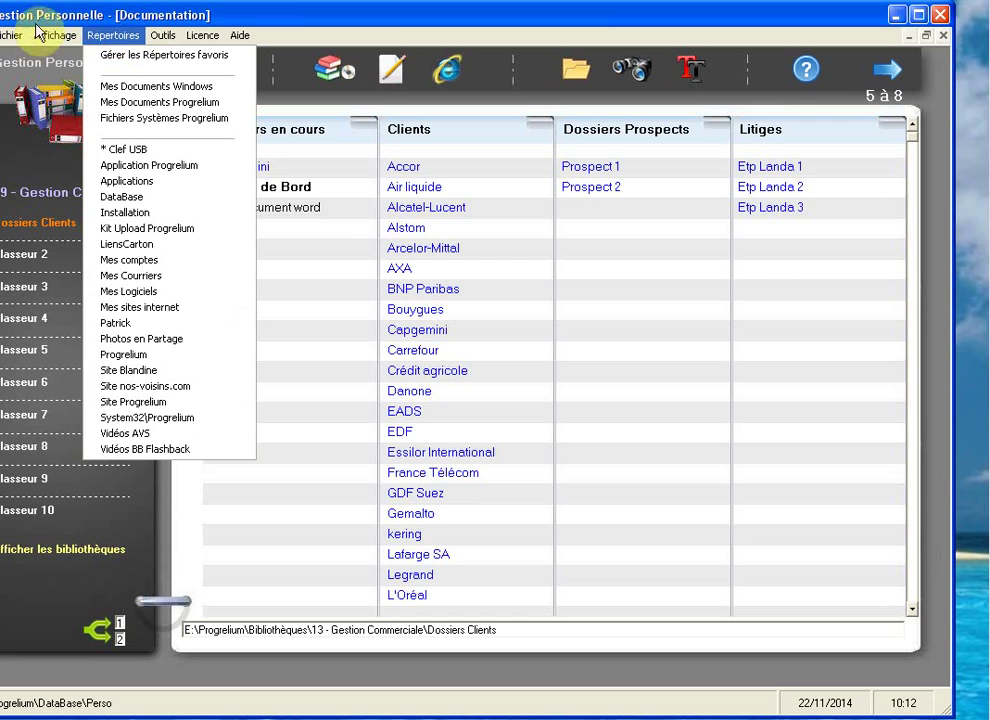
{"action": "mouse_move", "coordinate": [45, 35]}
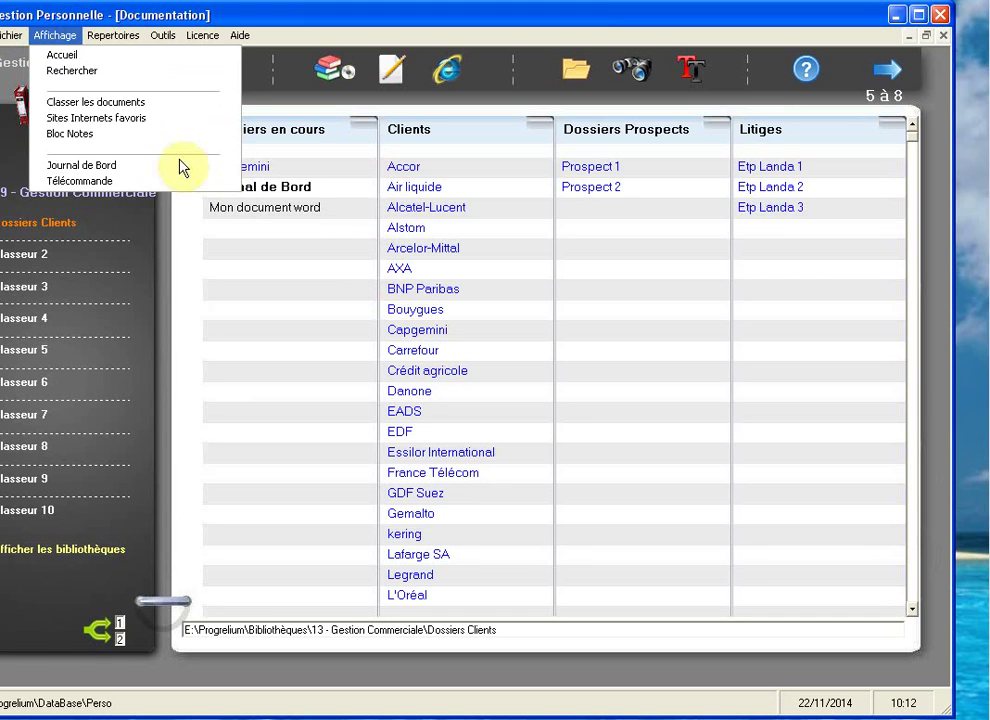
{"action": "mouse_move", "coordinate": [10, 36]}
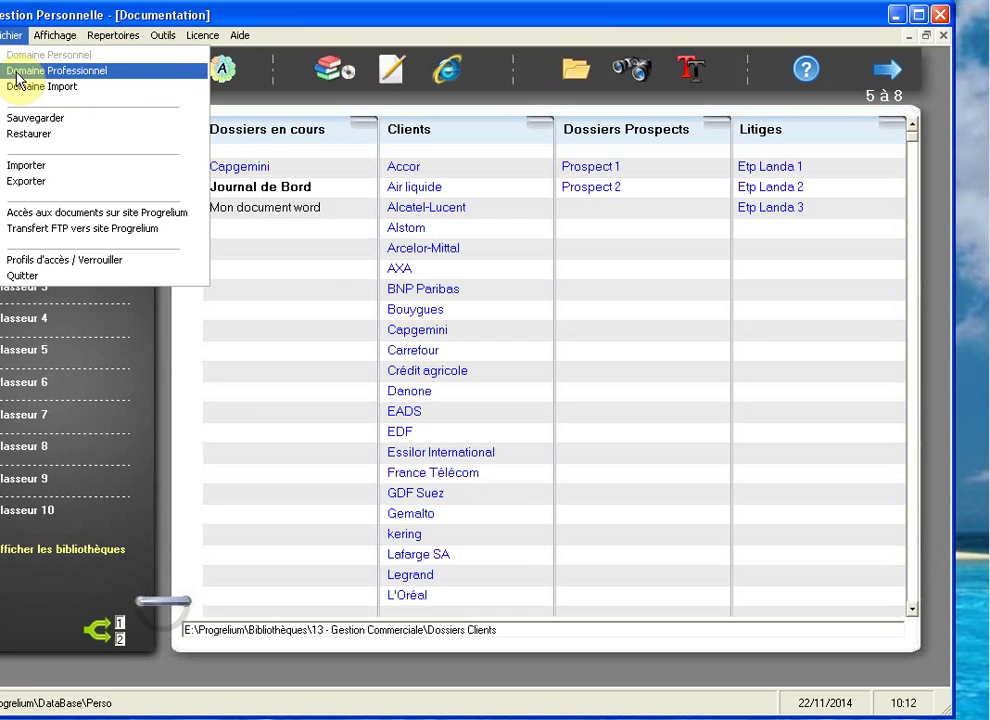
{"action": "left_click", "coordinate": [104, 74]}
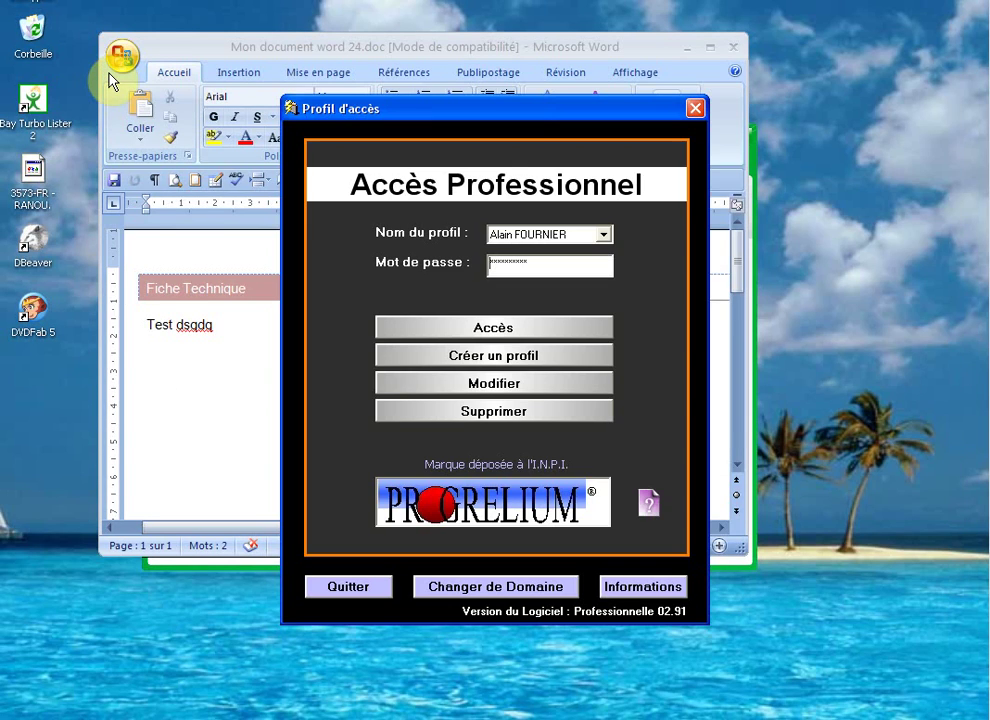
{"action": "key", "text": "Return"}
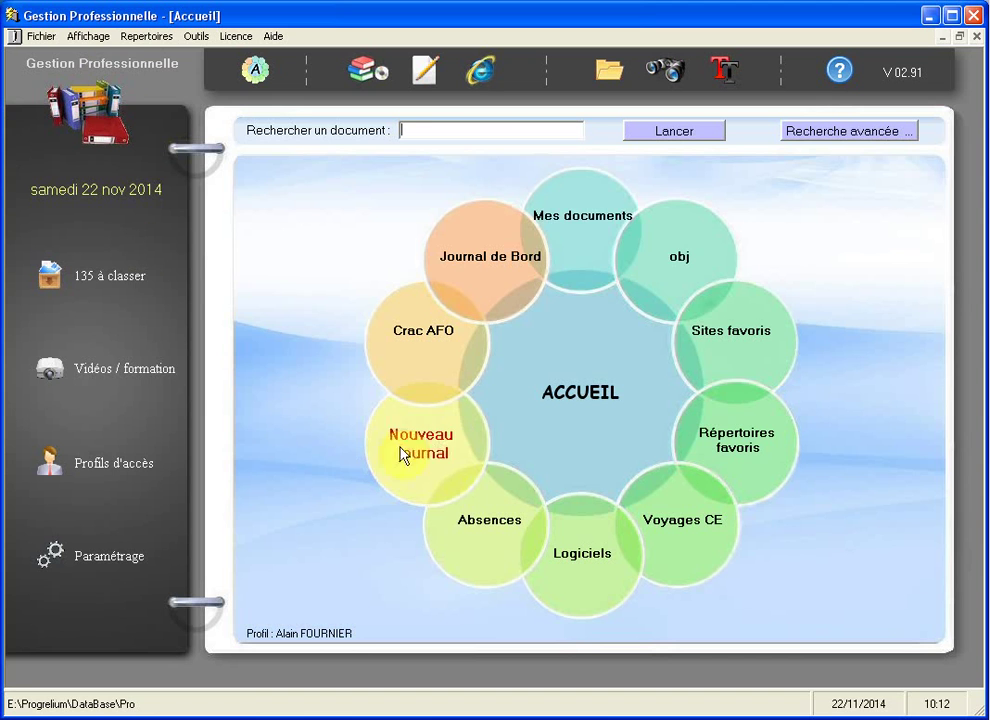
{"action": "left_click", "coordinate": [388, 17]}
{"action": "left_click_drag", "start_coordinate": [388, 17], "coordinate": [392, 0]}
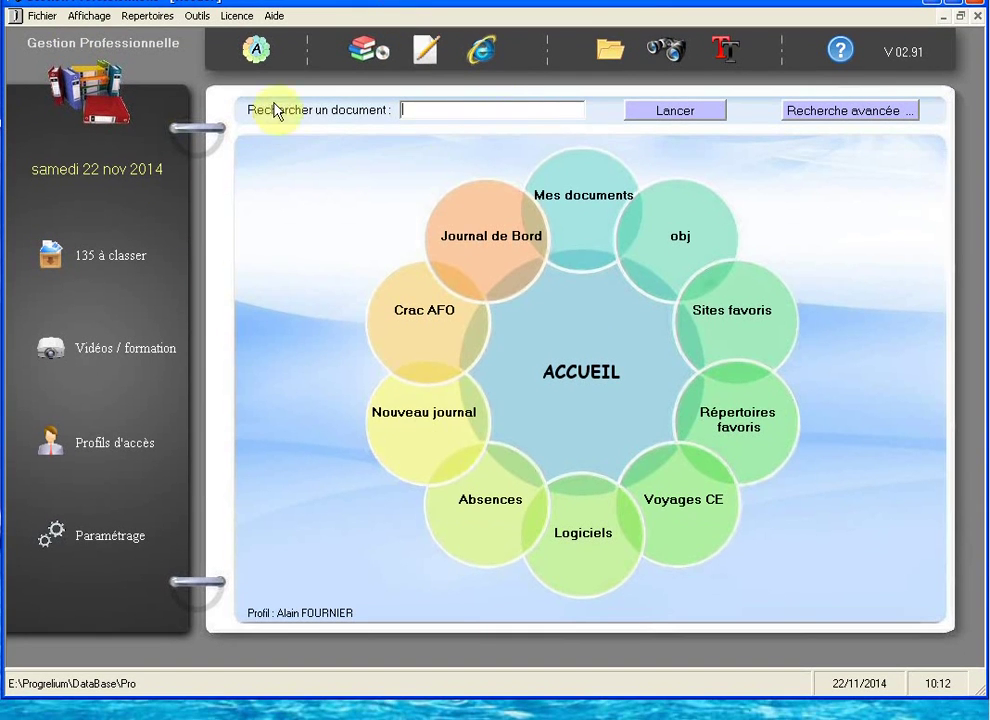
Step: Display the professional domain's libraries, view the Programmation library's Adélia binder, and return to the library list
{"action": "left_click", "coordinate": [365, 49]}
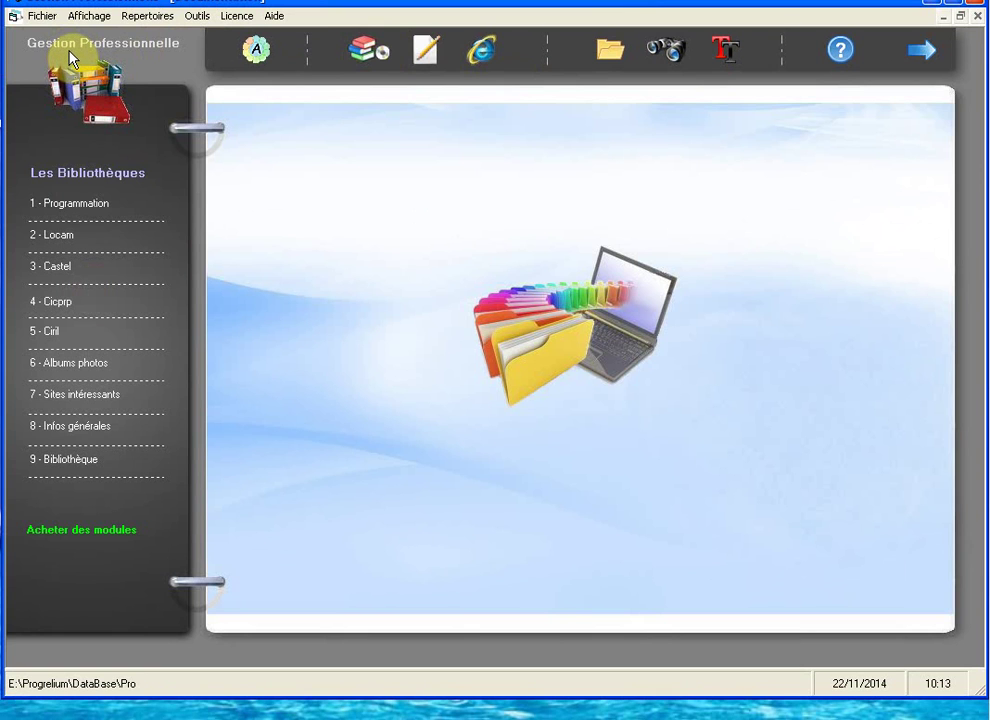
{"action": "left_click", "coordinate": [88, 206]}
{"action": "left_click", "coordinate": [66, 175]}
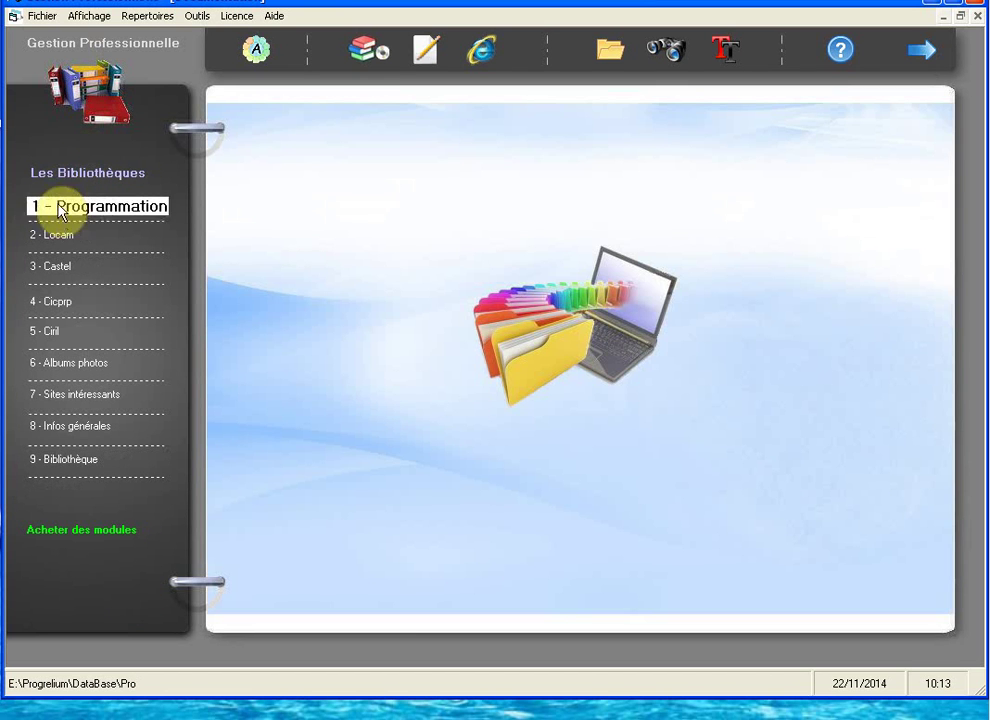
{"action": "left_click", "coordinate": [66, 204]}
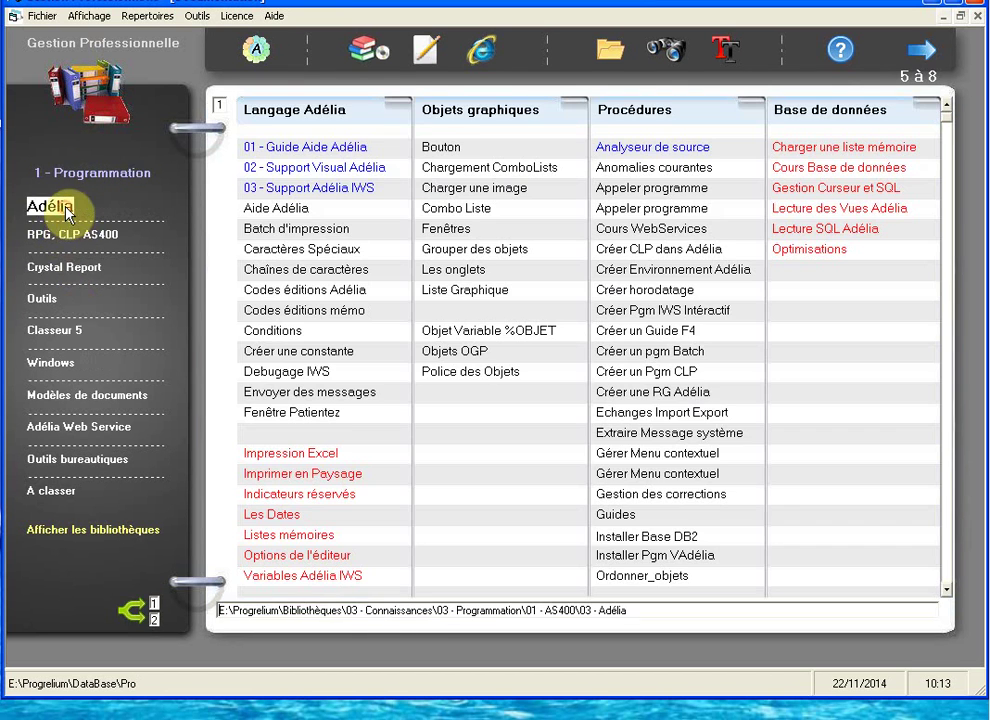
{"action": "left_click", "coordinate": [80, 182]}
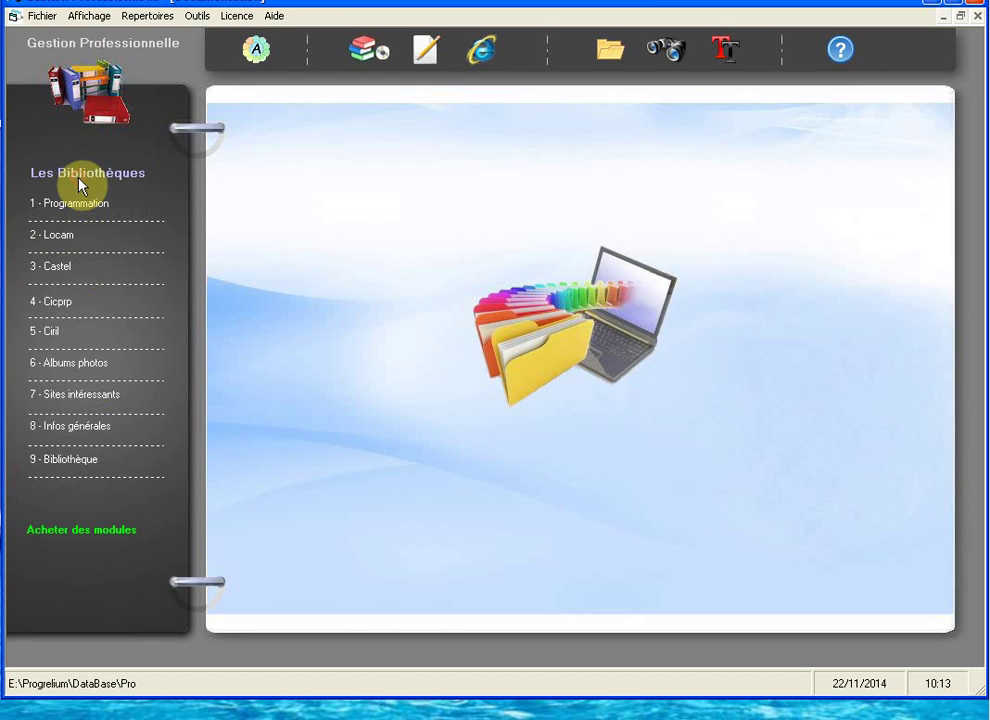
Step: Switch back to the Domaine Personnel and display its list of libraries
{"action": "left_click", "coordinate": [40, 16]}
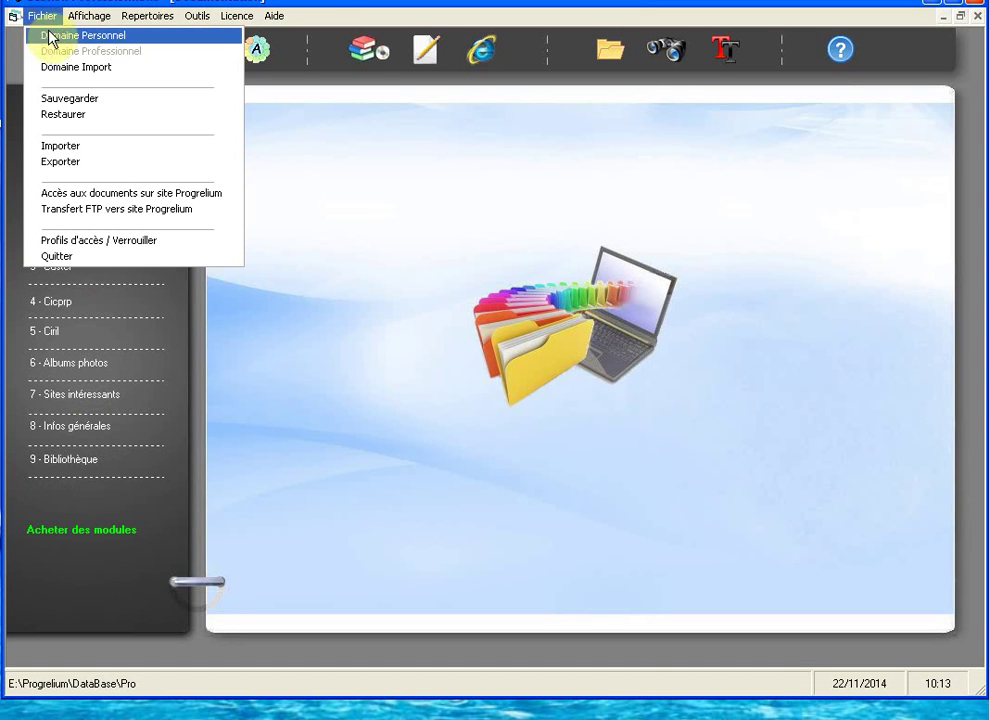
{"action": "left_click", "coordinate": [103, 37]}
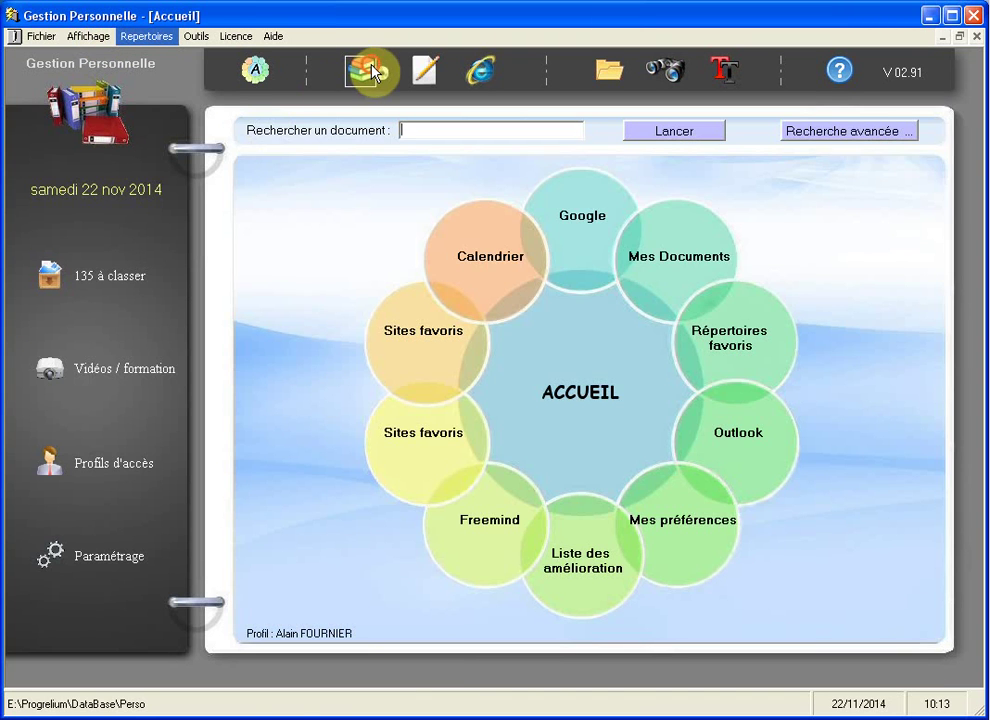
{"action": "left_click", "coordinate": [370, 71]}
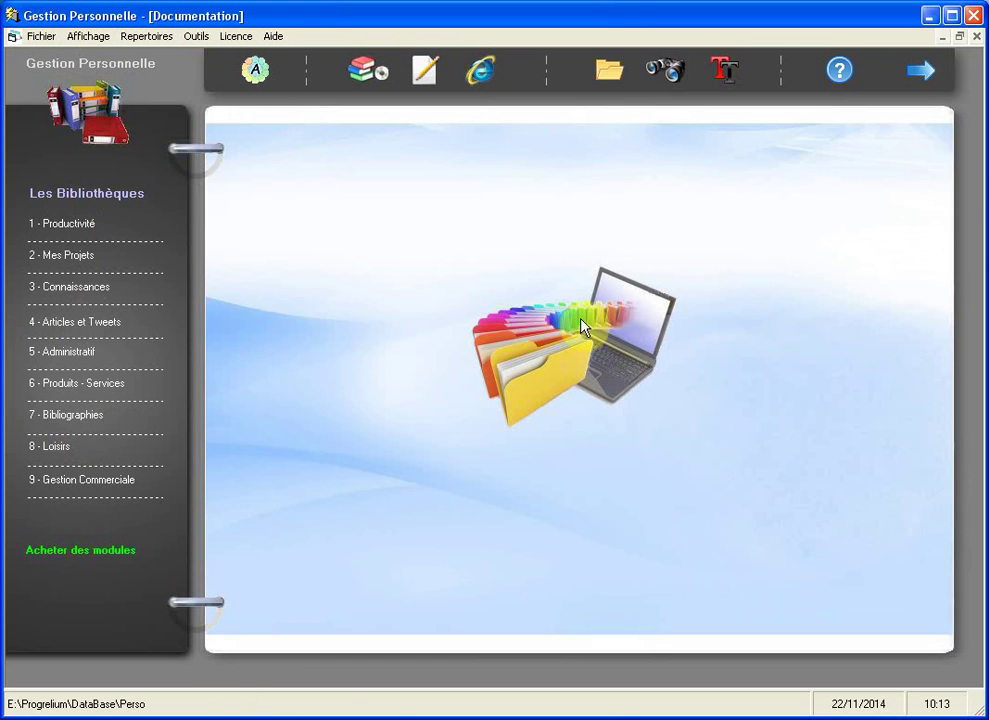
Step: Open the Bibliothèques folder in Windows Explorer and copy the full path of its 12 - Méditation subfolder
{"action": "left_click", "coordinate": [610, 70]}
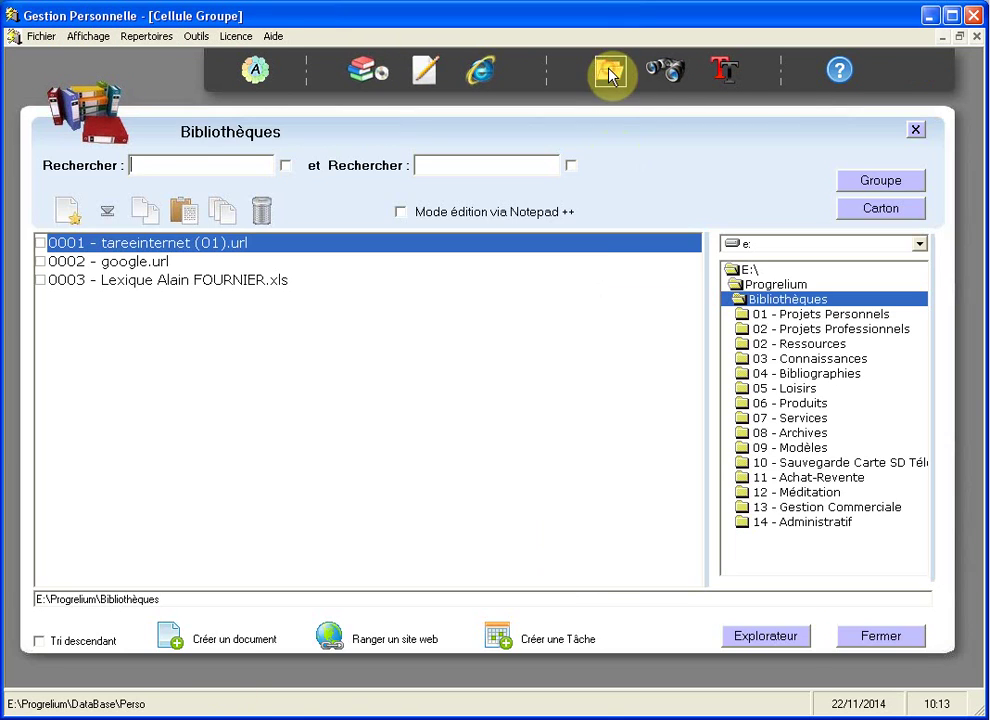
{"action": "left_click", "coordinate": [773, 638]}
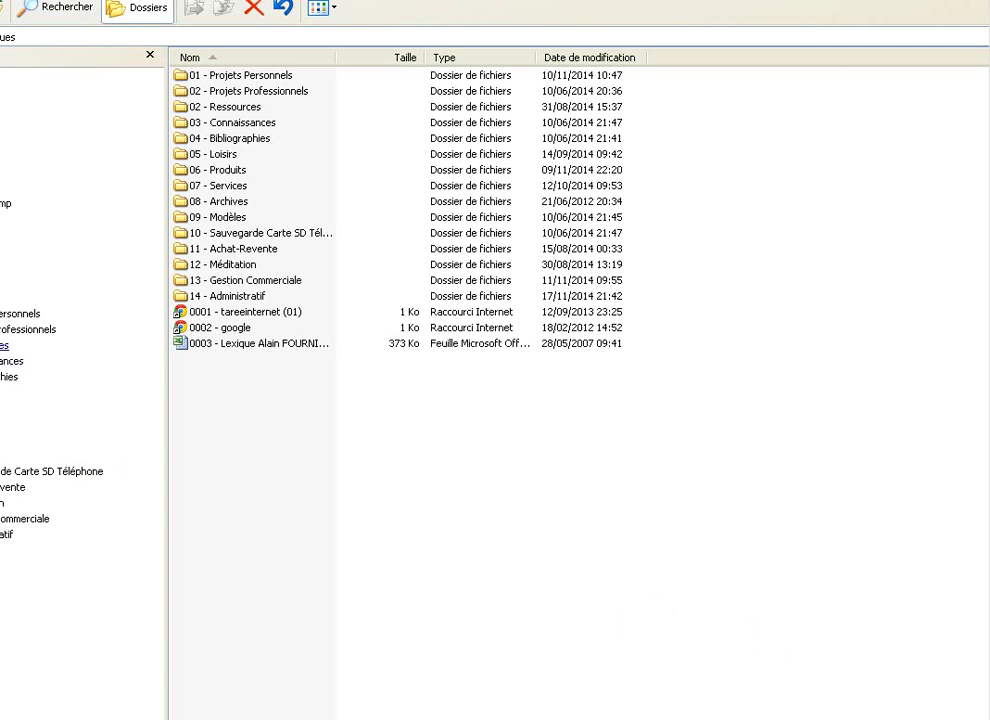
{"action": "left_click", "coordinate": [3, 503]}
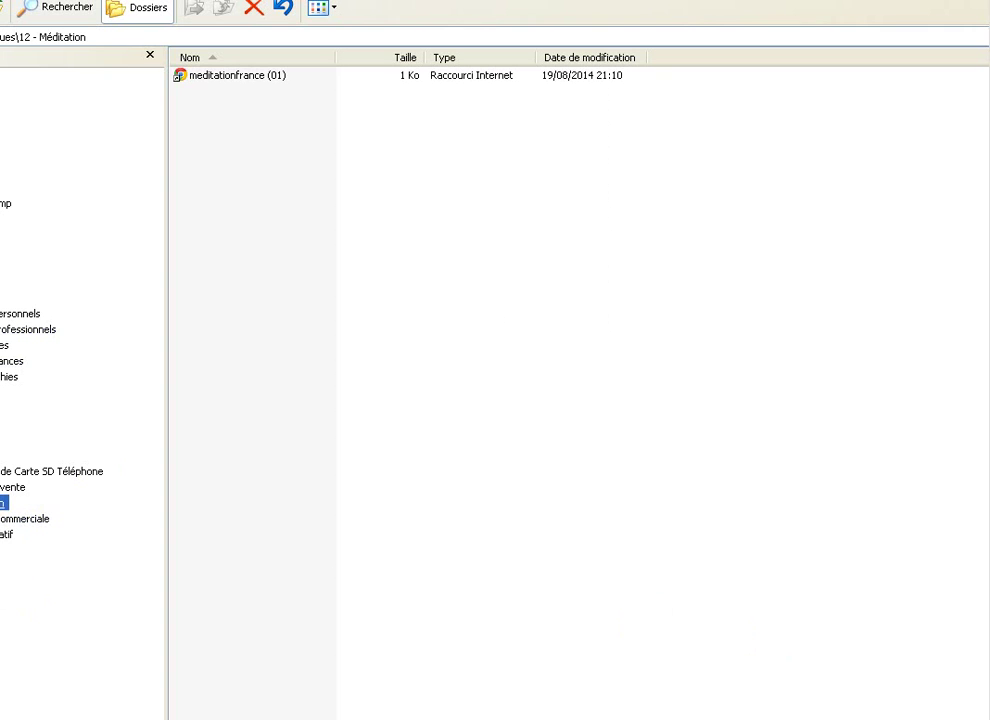
{"action": "left_click", "coordinate": [111, 36]}
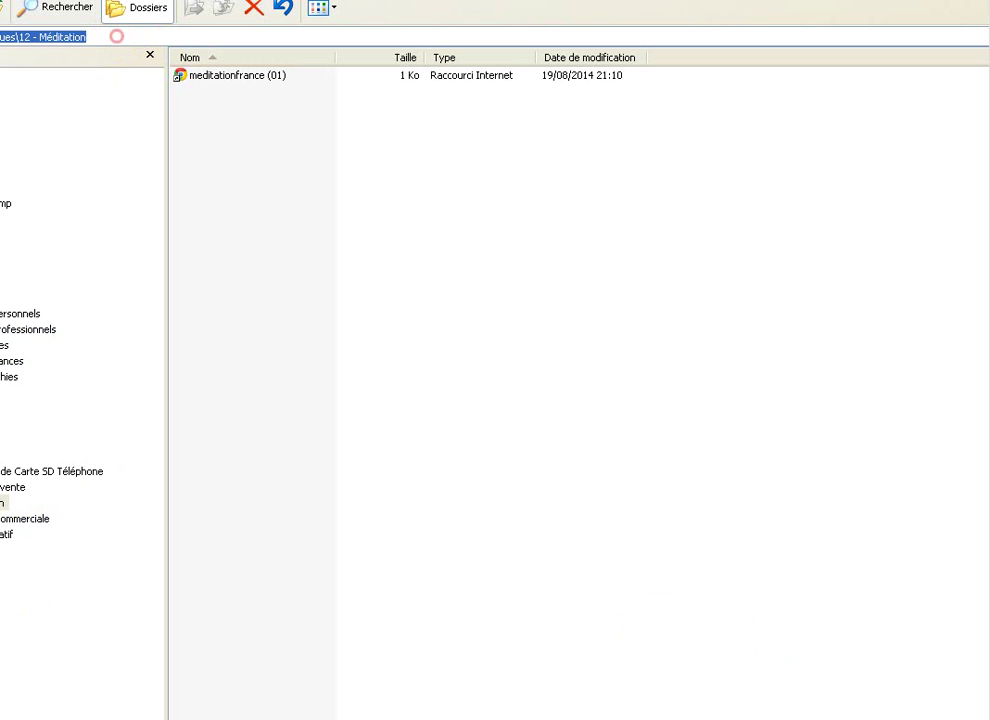
{"action": "right_click", "coordinate": [8, 37]}
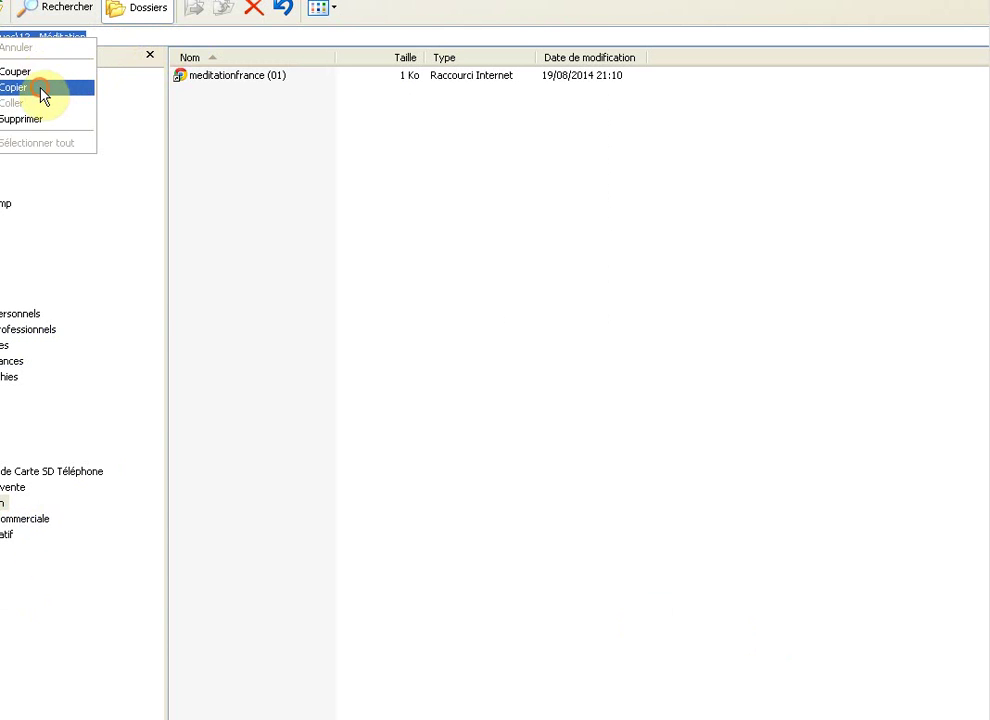
{"action": "left_click", "coordinate": [44, 88]}
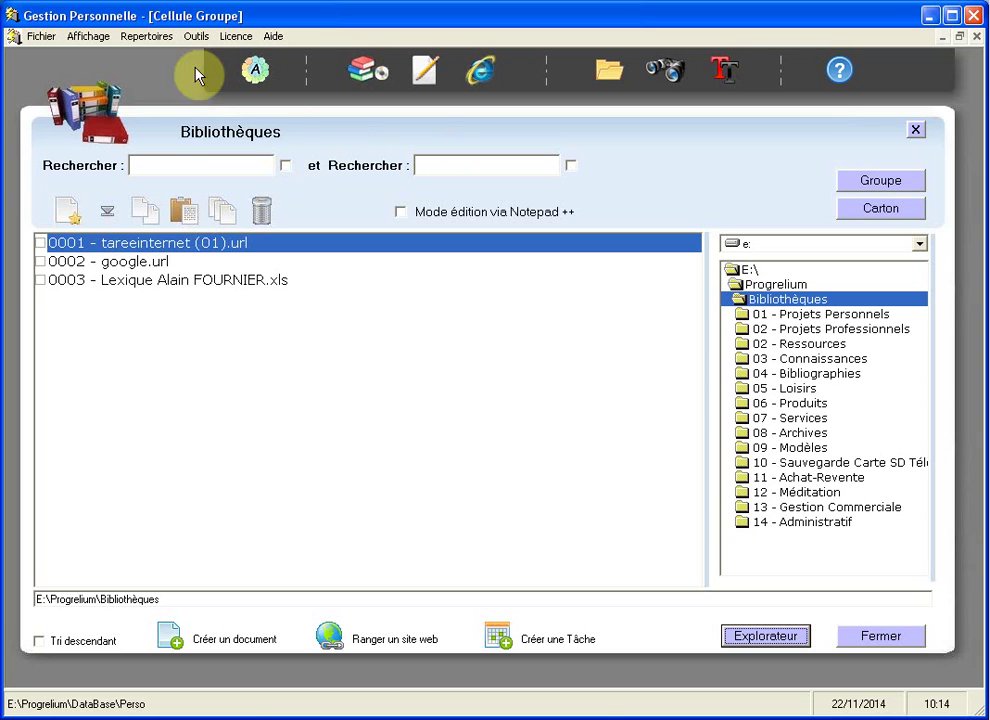
Step: Return to Gestion Personnelle's libraries and open the Capgemini group cell under Dossiers en cours in Gestion Commerciale
{"action": "left_click", "coordinate": [365, 76]}
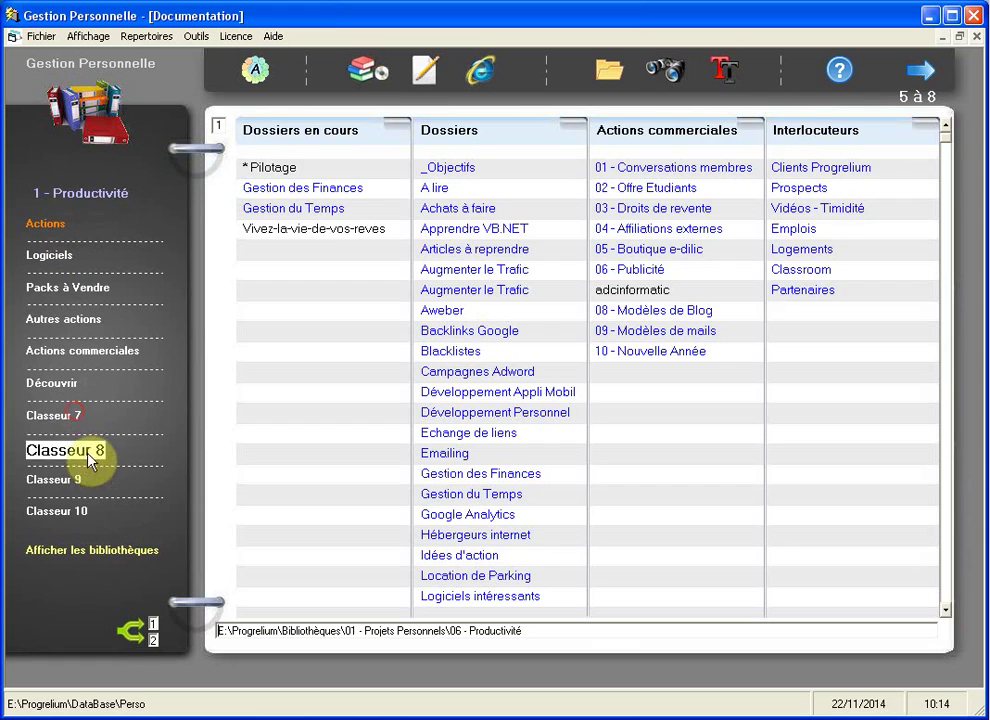
{"action": "left_click", "coordinate": [80, 200]}
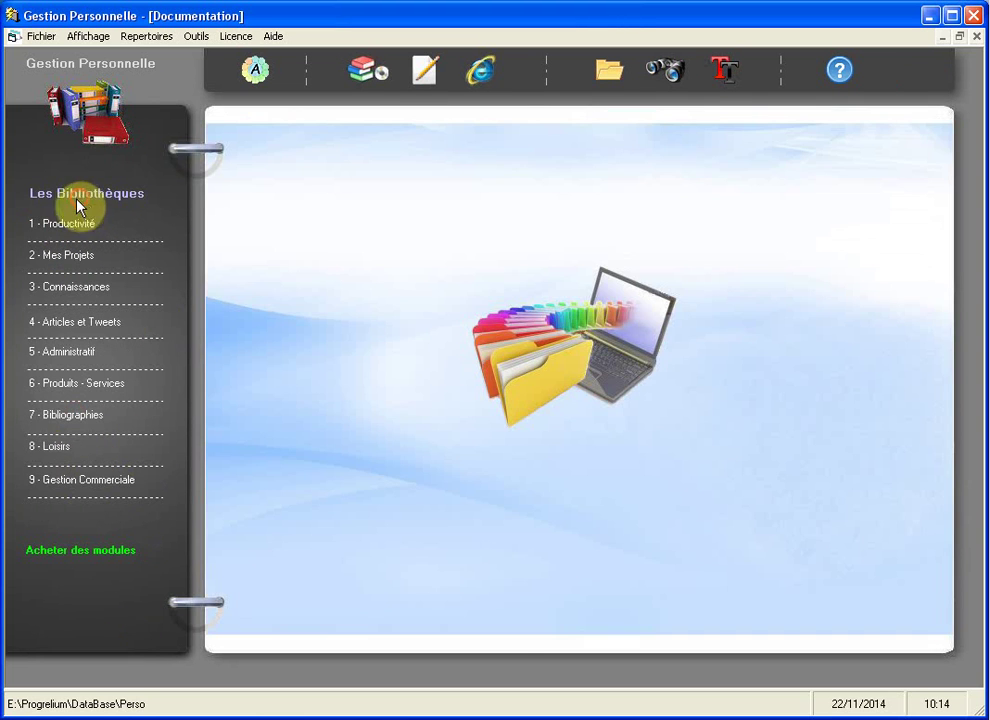
{"action": "left_click", "coordinate": [122, 486]}
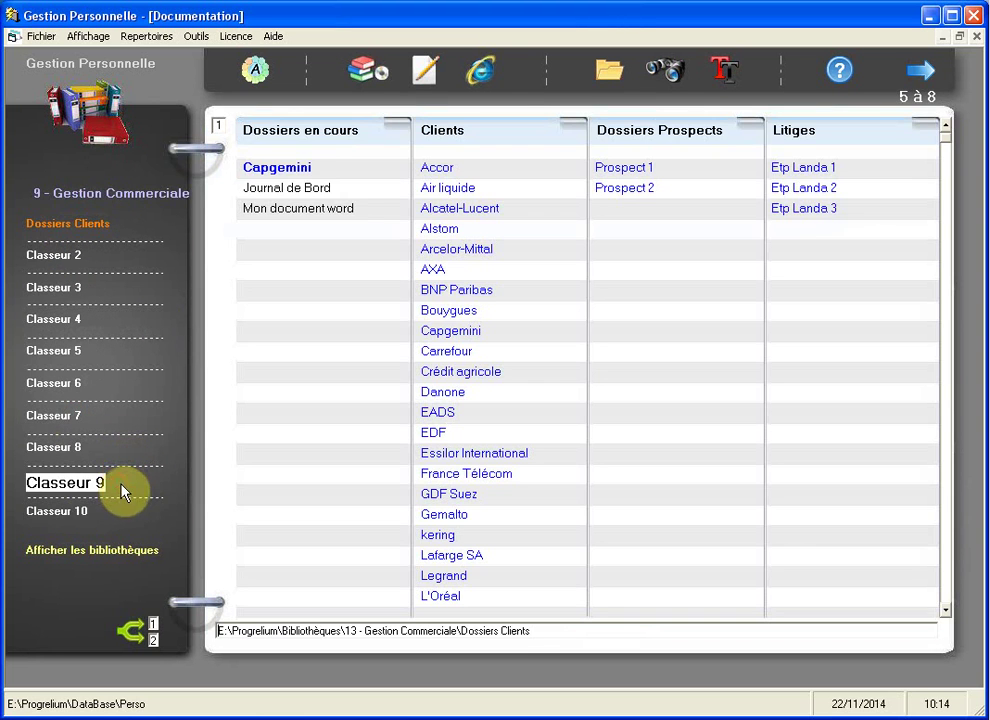
{"action": "left_click", "coordinate": [266, 168]}
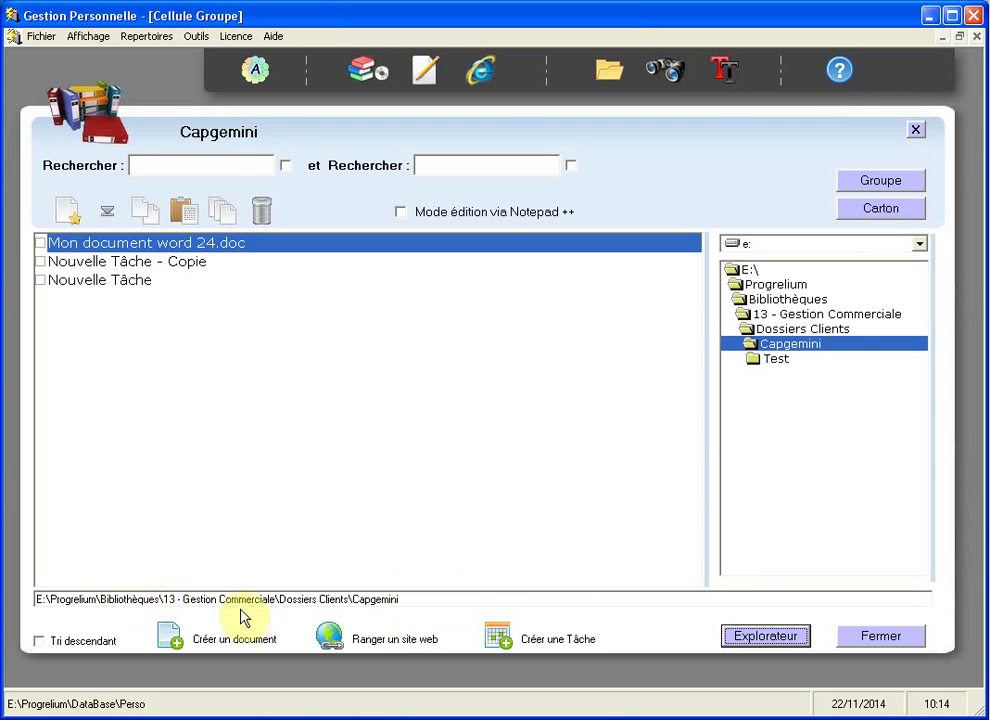
Step: Replace the Capgemini group's path with E:\Progrelium\Bibliothèques\12 - Méditation to show that folder, and return to the Accueil rosette
{"action": "left_click", "coordinate": [462, 602]}
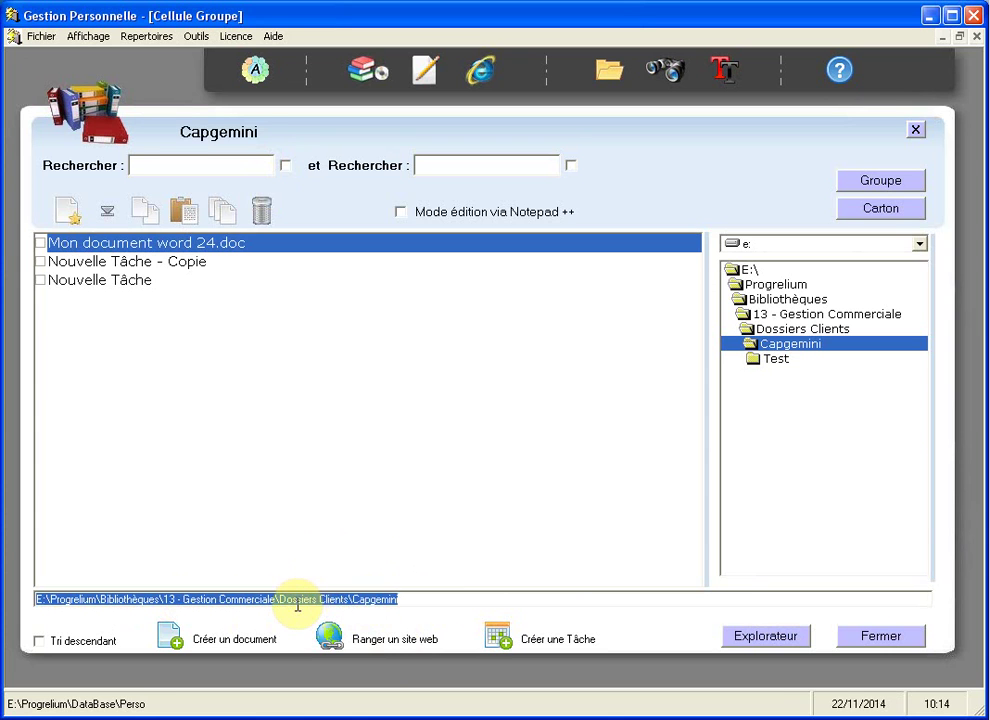
{"action": "type", "text": "E:\\Progrelium\\Bibliothèques\\12 - Méditat"}
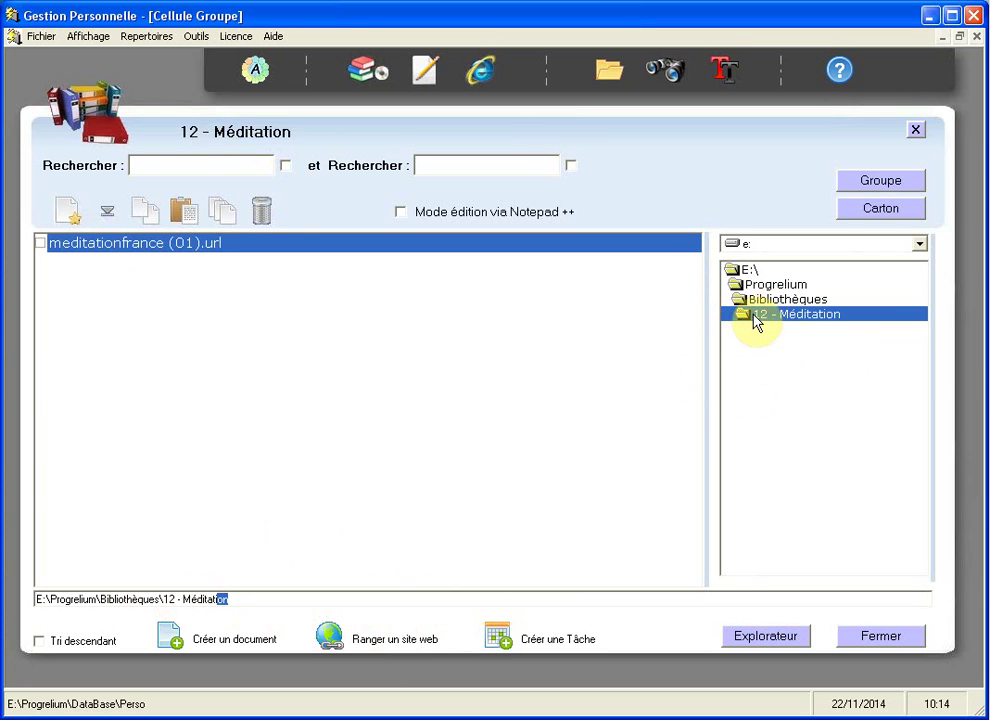
{"action": "left_click", "coordinate": [836, 317]}
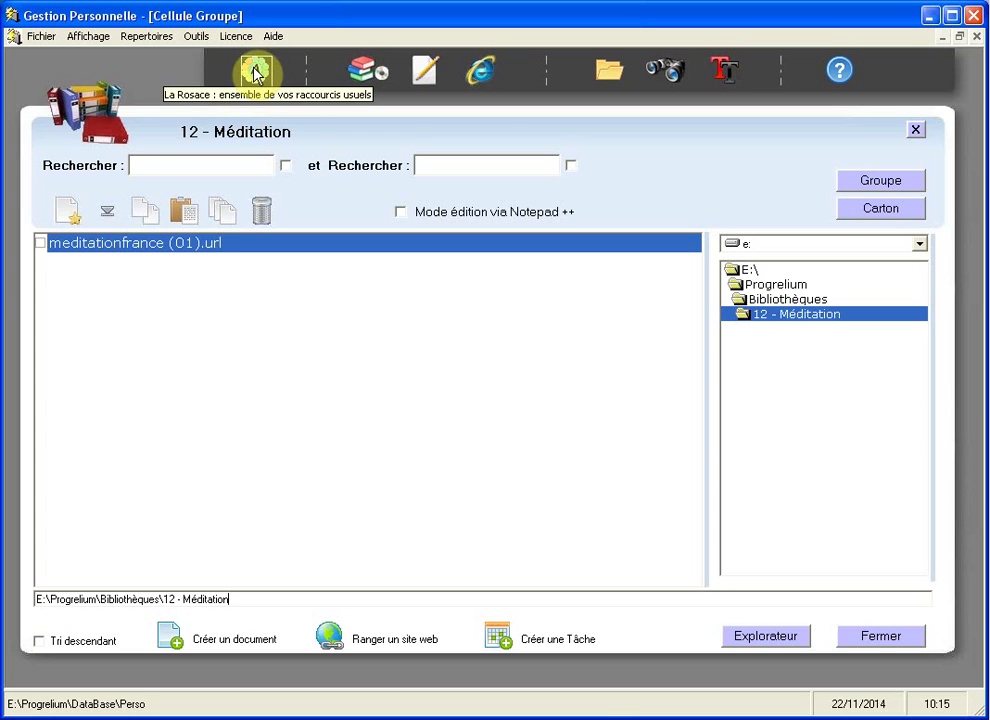
{"action": "left_click", "coordinate": [256, 70]}
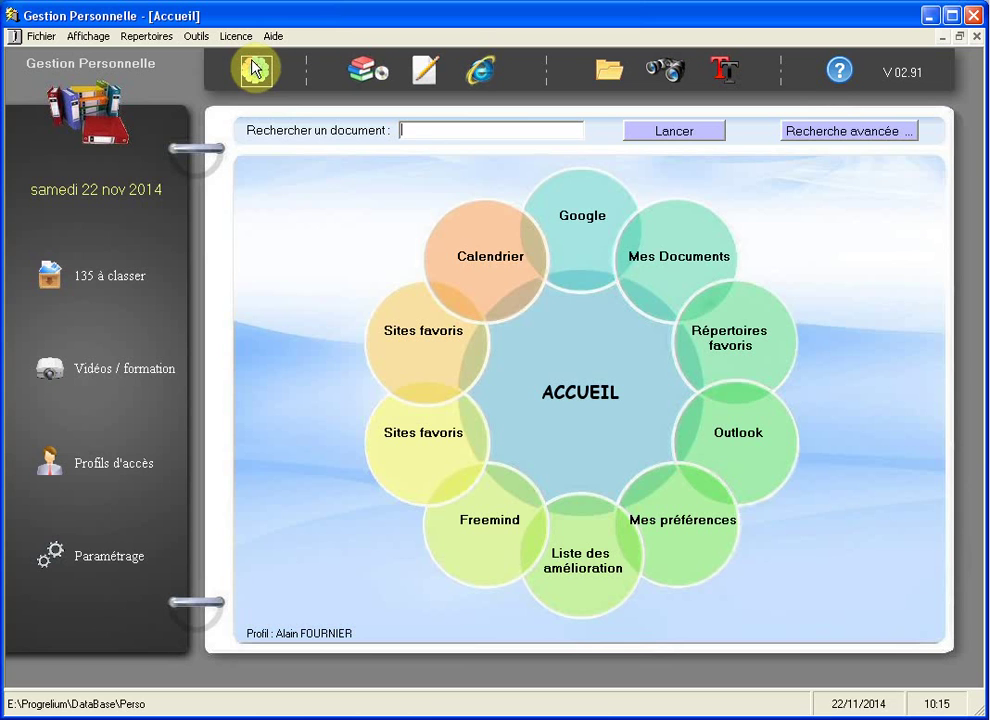